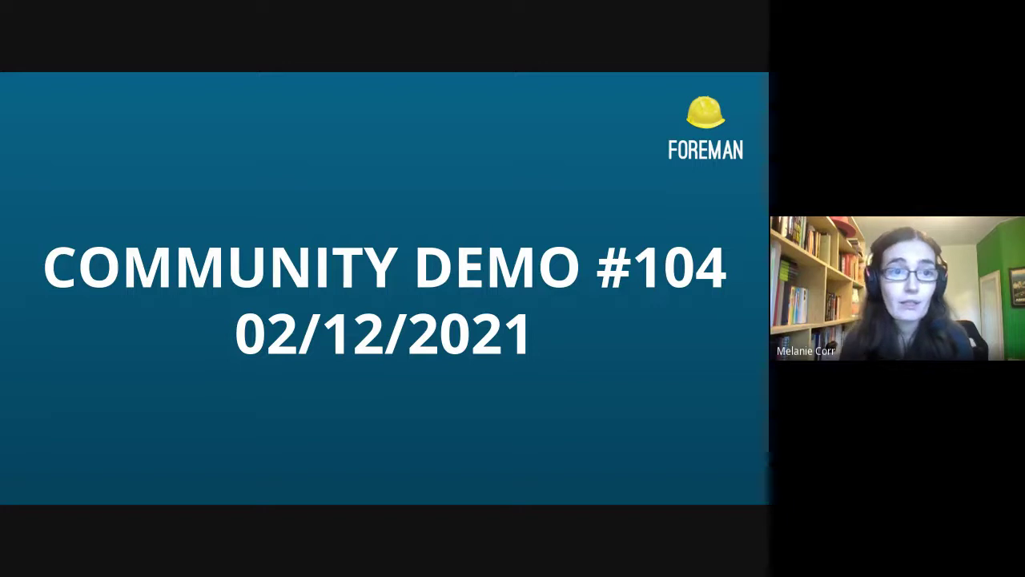
# - Advance the Foreman slides past 'Final demo of 2021!' to 'Dropping languages with low translation rate'
pyautogui.press('Right')
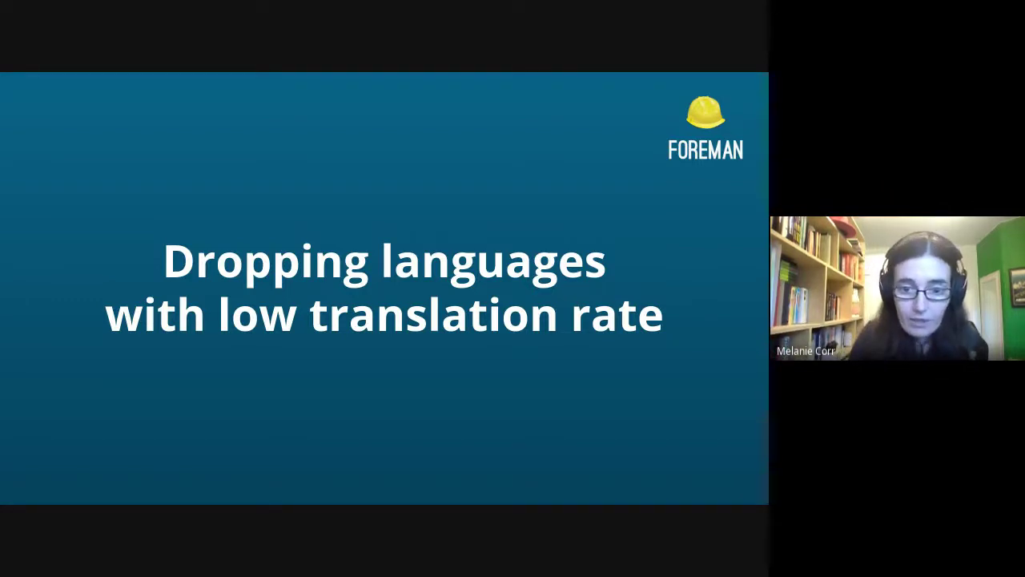
# - Step forward one slide to 'Removal of a lot of deprecations from core'
pyautogui.press('Right')
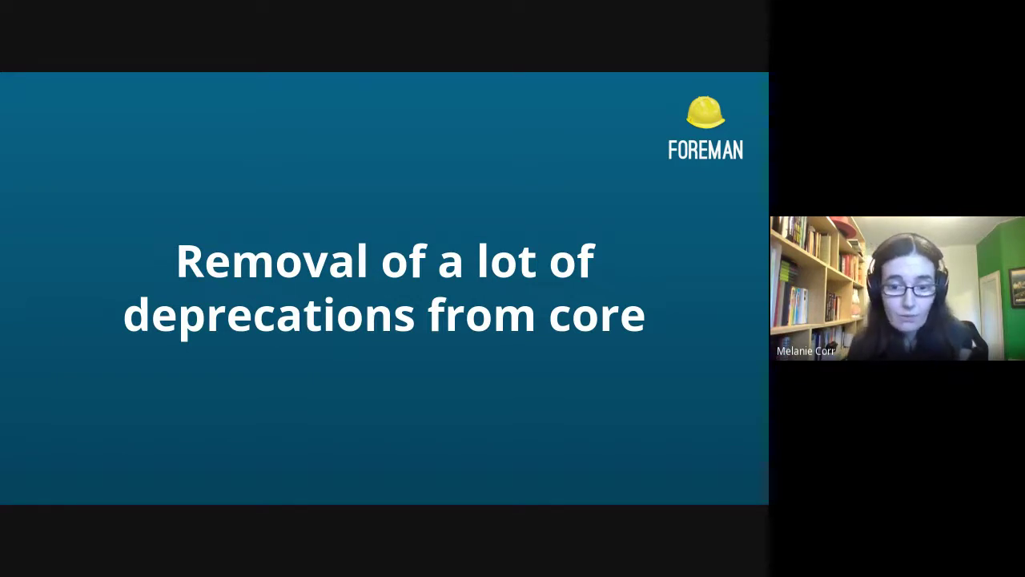
# - Advance to the 'How do you use organizations and locations?' slide
pyautogui.press('Right')
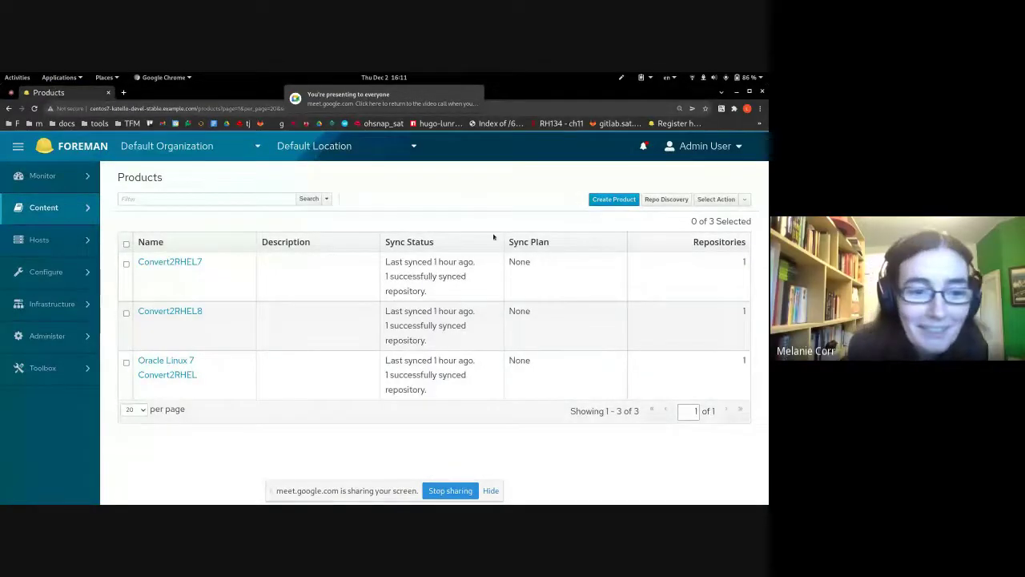
pyautogui.moveTo(3, 211)
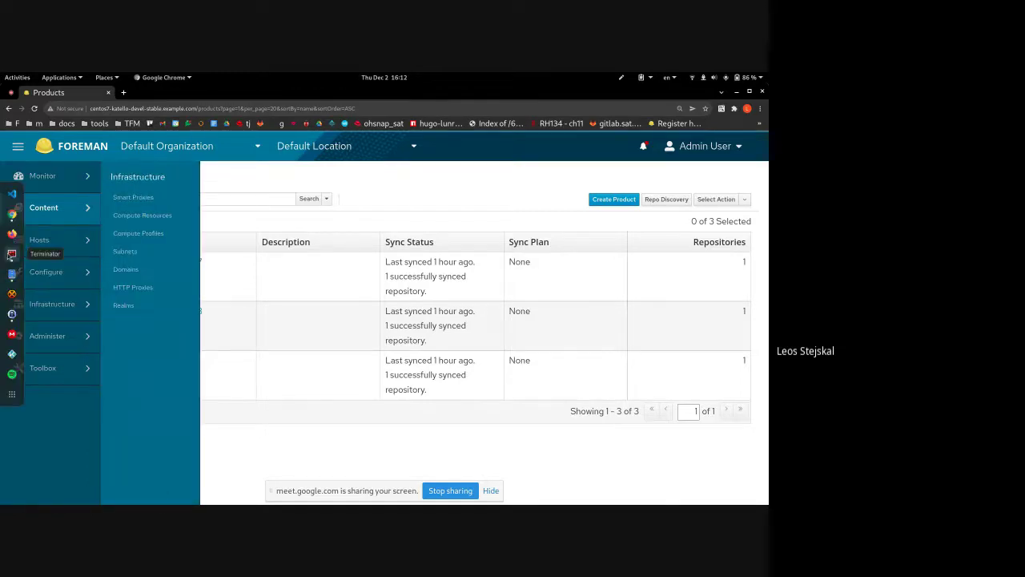
# - Highlight the Upload Subscription Manifest and products_and_repos tasks in main.yml, then print play.yml with bat
pyautogui.click(12, 253)
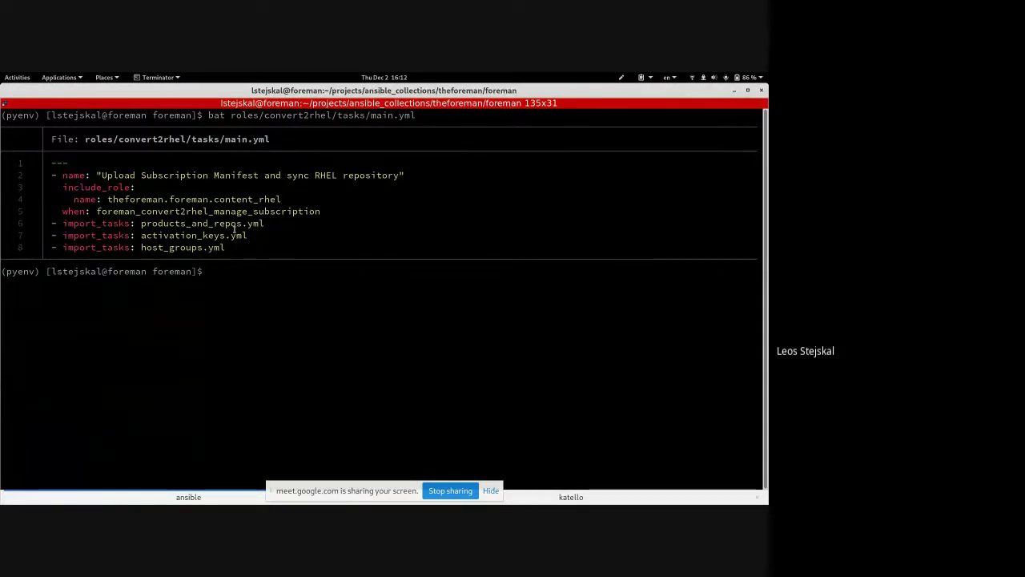
pyautogui.moveTo(115, 173); pyautogui.dragTo(225, 179)
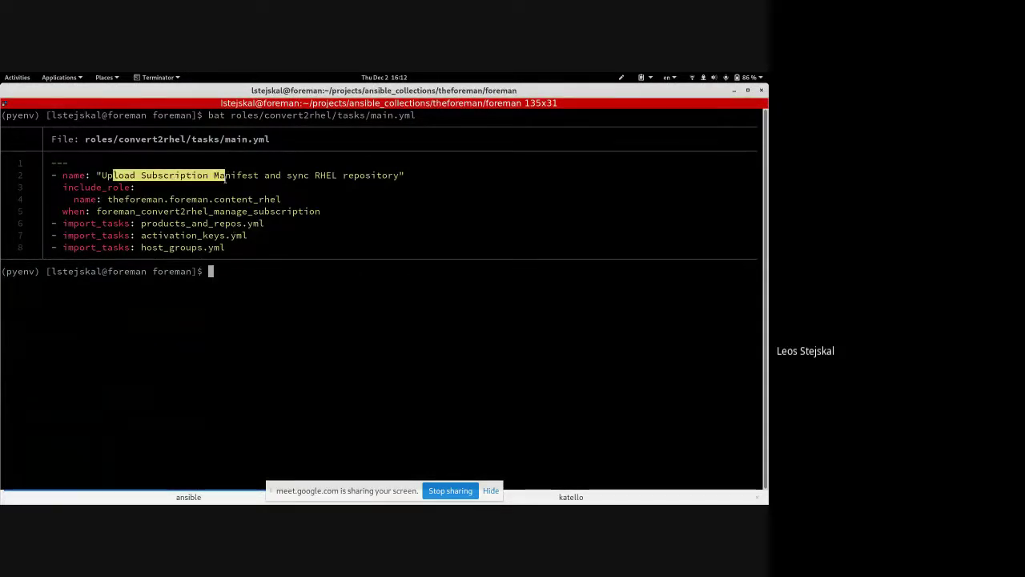
pyautogui.click(310, 194)
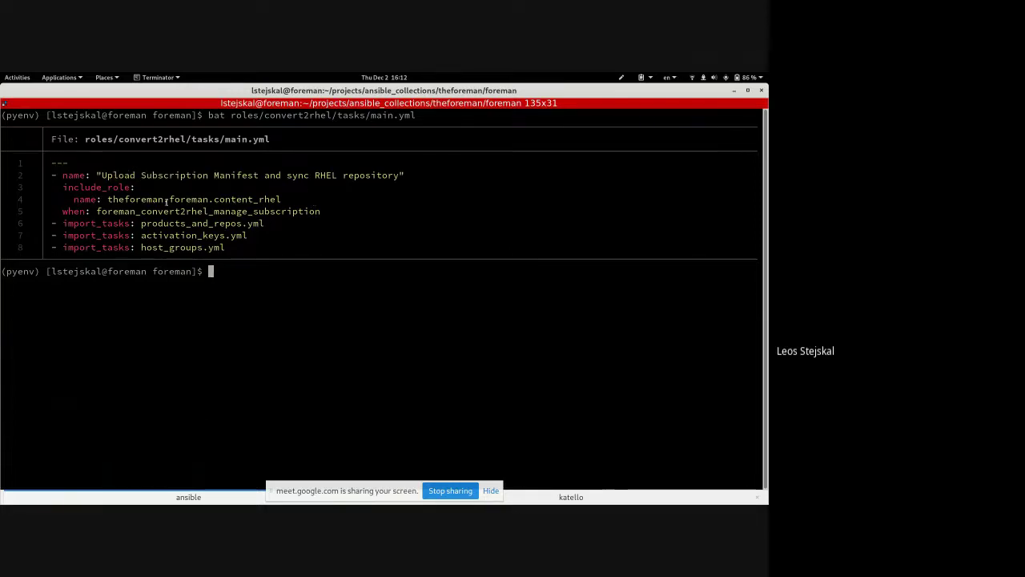
pyautogui.moveTo(174, 225); pyautogui.dragTo(214, 224)
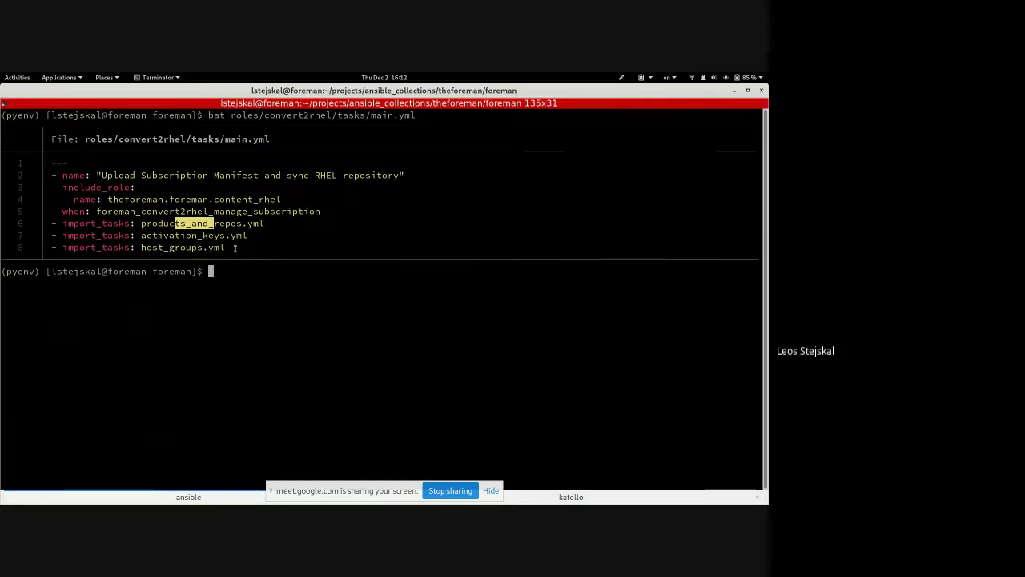
pyautogui.click(320, 292)
pyautogui.write('bat play.yml')
pyautogui.press('Return')
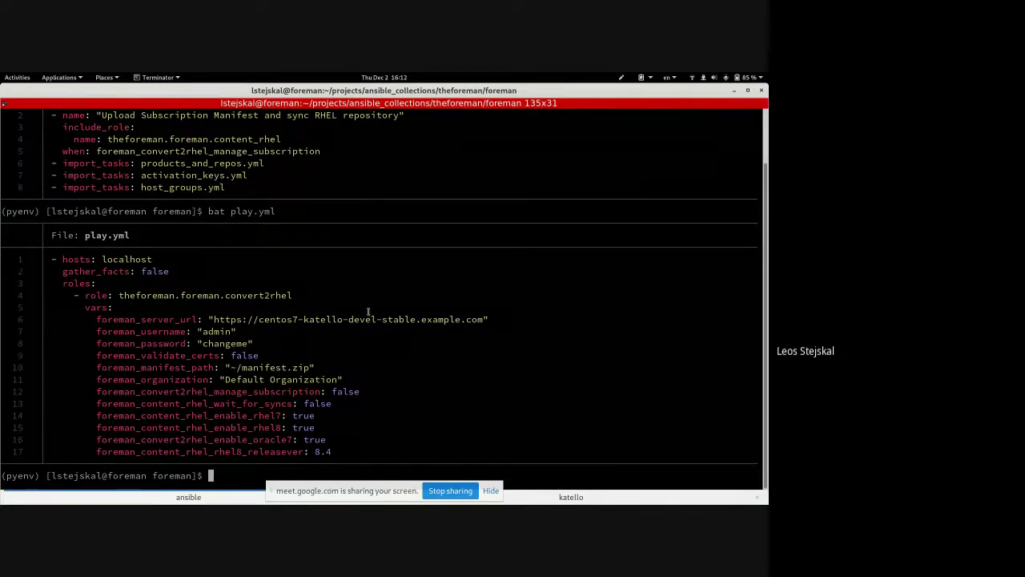
# - Highlight the certificate and manifest paths, manage_subscription false and wait_for_syncs false settings in play.yml
pyautogui.moveTo(325, 361); pyautogui.dragTo(168, 368)
pyautogui.click(168, 368)
pyautogui.moveTo(362, 391); pyautogui.dragTo(129, 391)
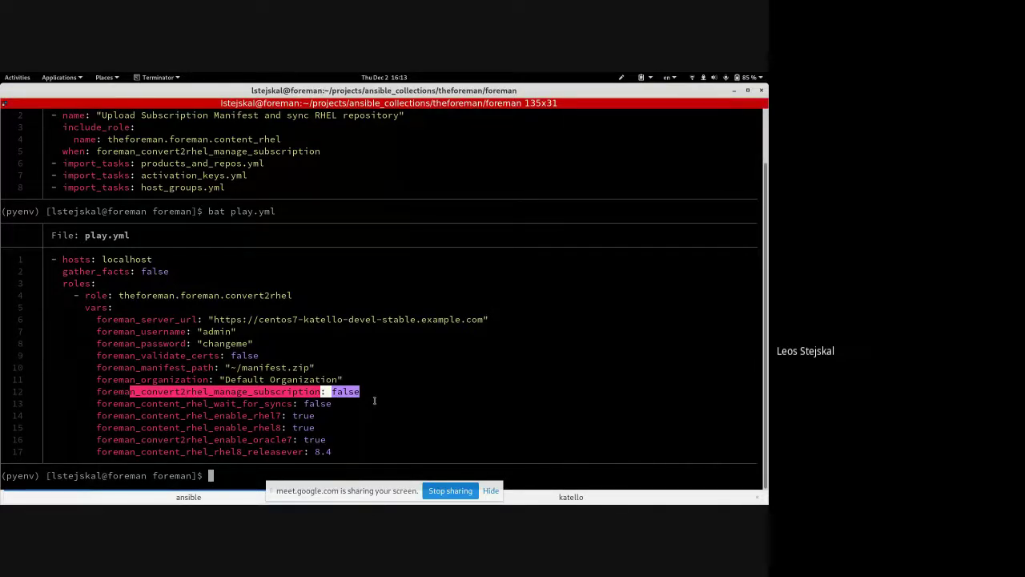
pyautogui.click(132, 403)
pyautogui.moveTo(132, 402); pyautogui.dragTo(332, 404)
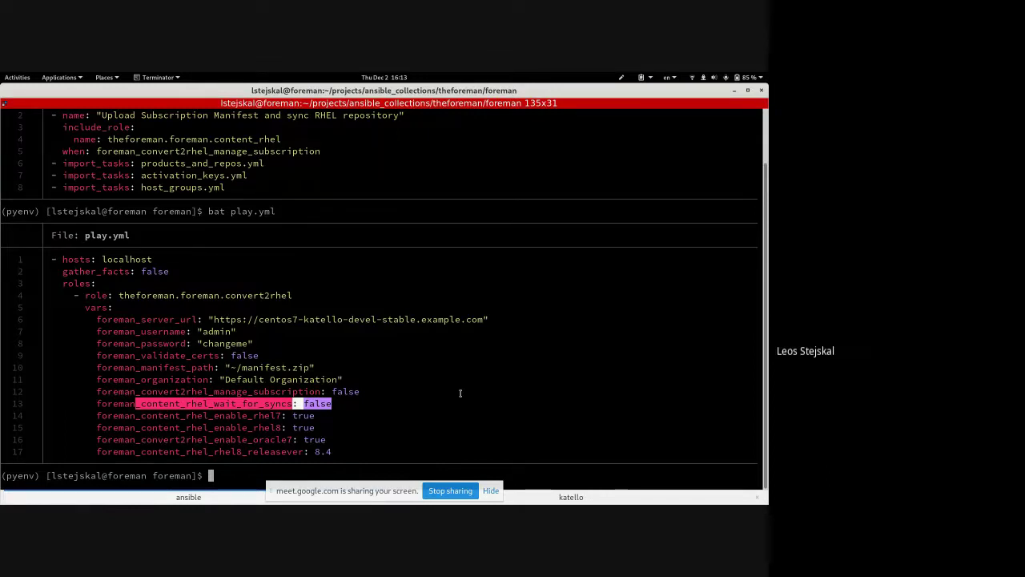
pyautogui.click(366, 403)
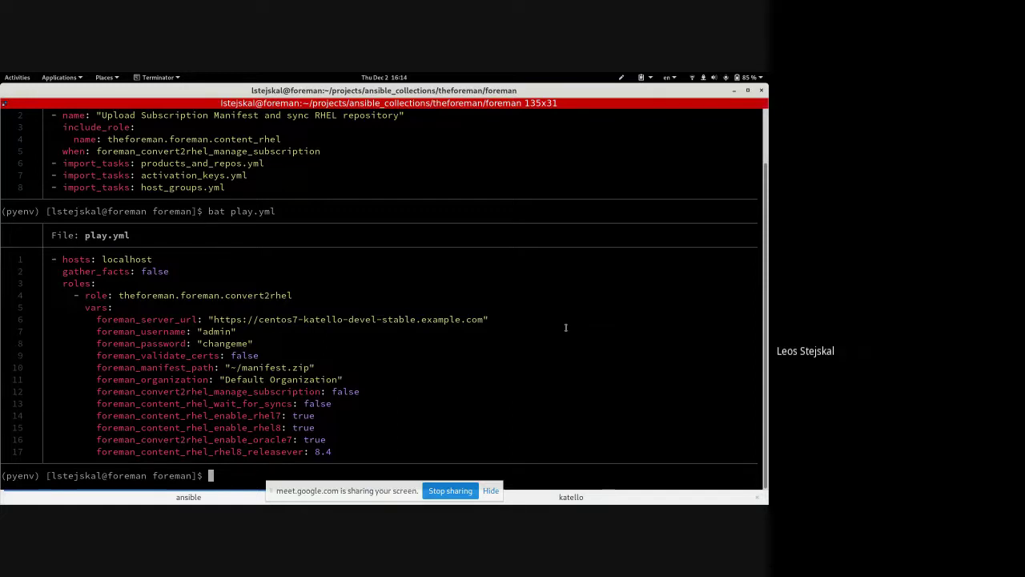
# - Recall the ansible-playbook command targeting centos7-katello-devel-stable.example.com from shell history
pyautogui.press('Up')
pyautogui.press('Up')
pyautogui.press('Down')
pyautogui.press('Down')
pyautogui.press('Up')
pyautogui.press('Up')
pyautogui.press('Up')
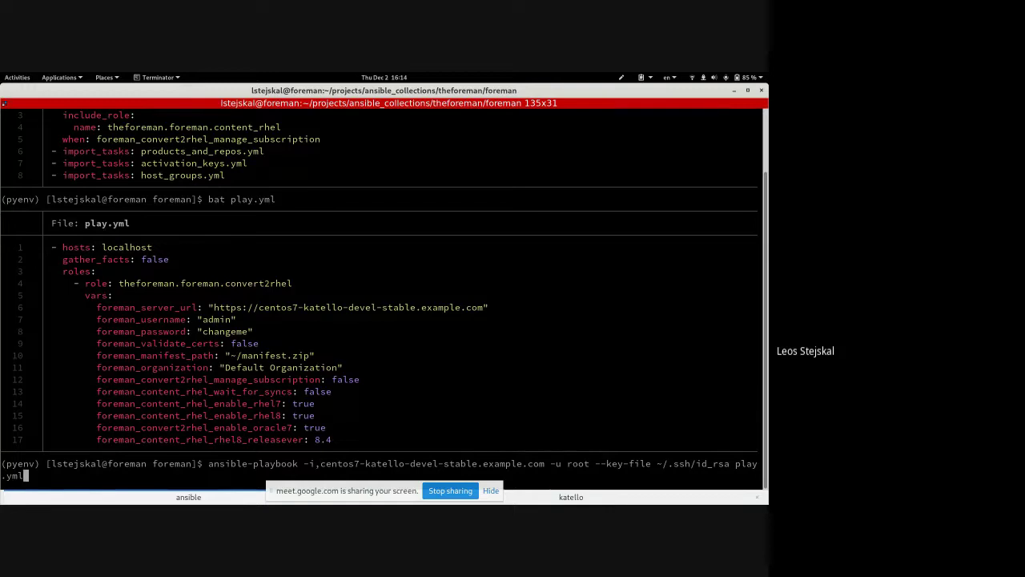
# - Run the ansible-playbook command, hide the screen-sharing notice, and switch back to the Foreman browser window
pyautogui.press('Return')
pyautogui.click(490, 490)
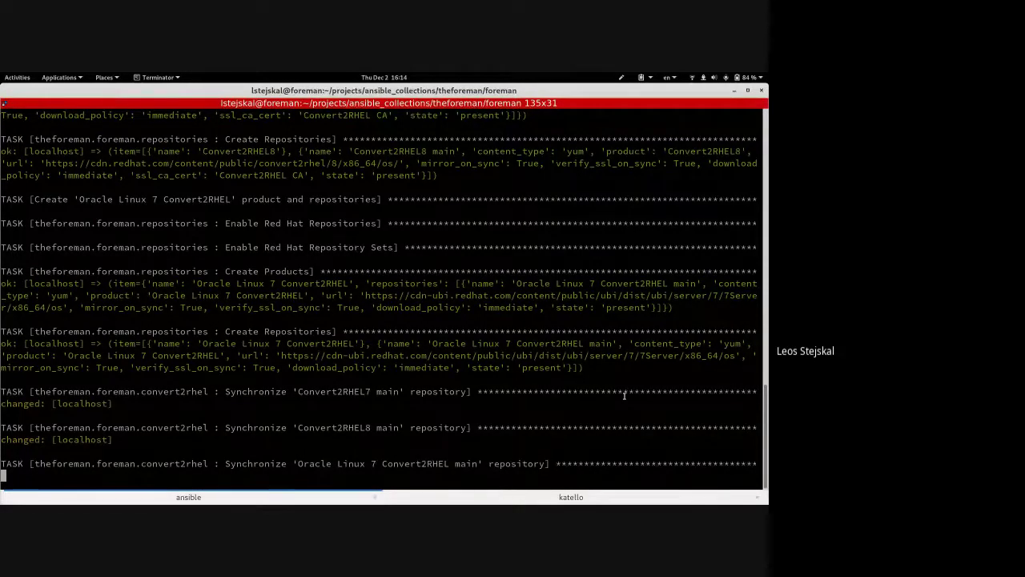
pyautogui.hotkey('alt', 'Tab')
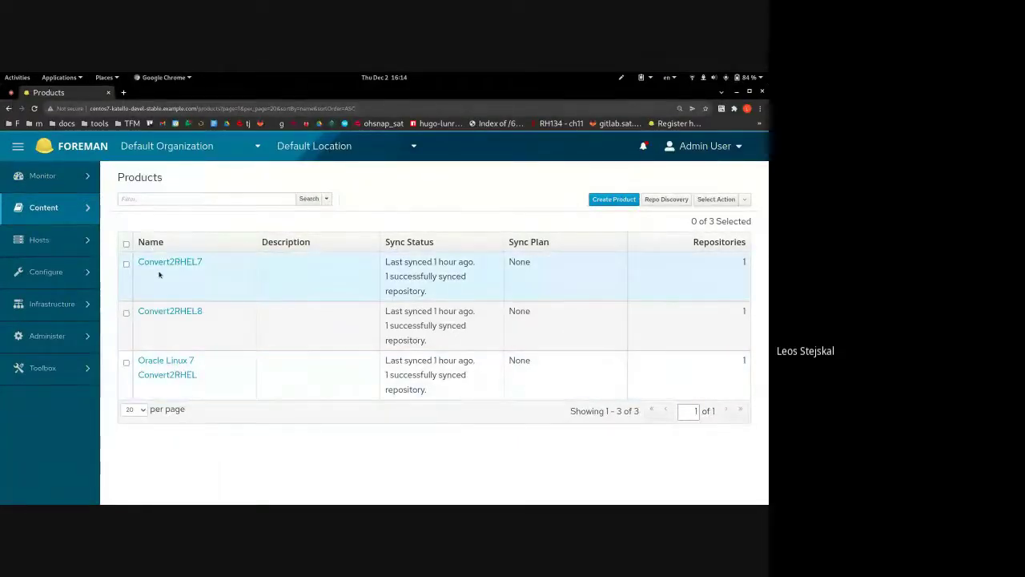
# - Check the Convert2RHEL7 product's repositories, then bring up the convert2rhel activation keys list
pyautogui.click(197, 260)
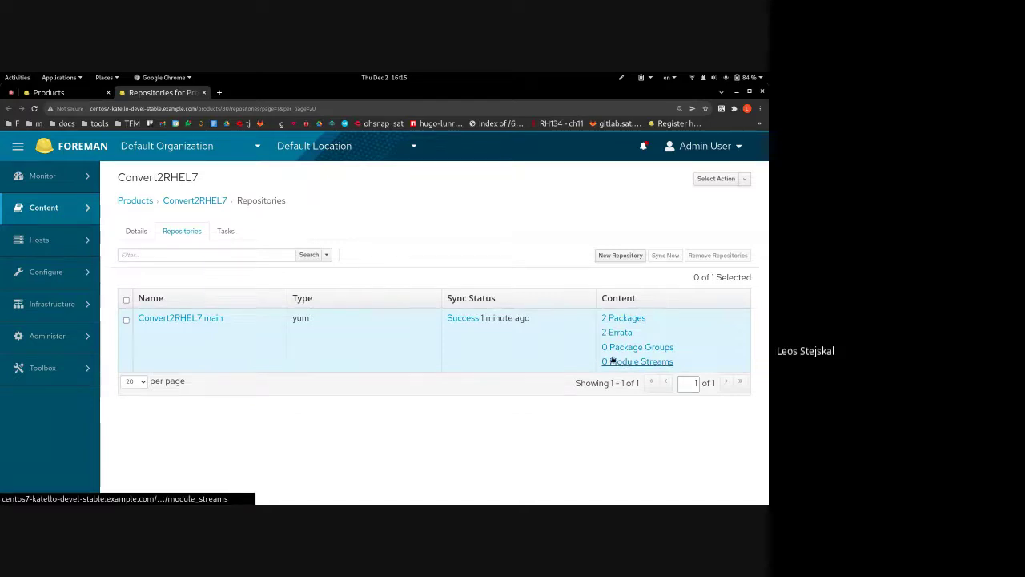
pyautogui.moveTo(90, 210)
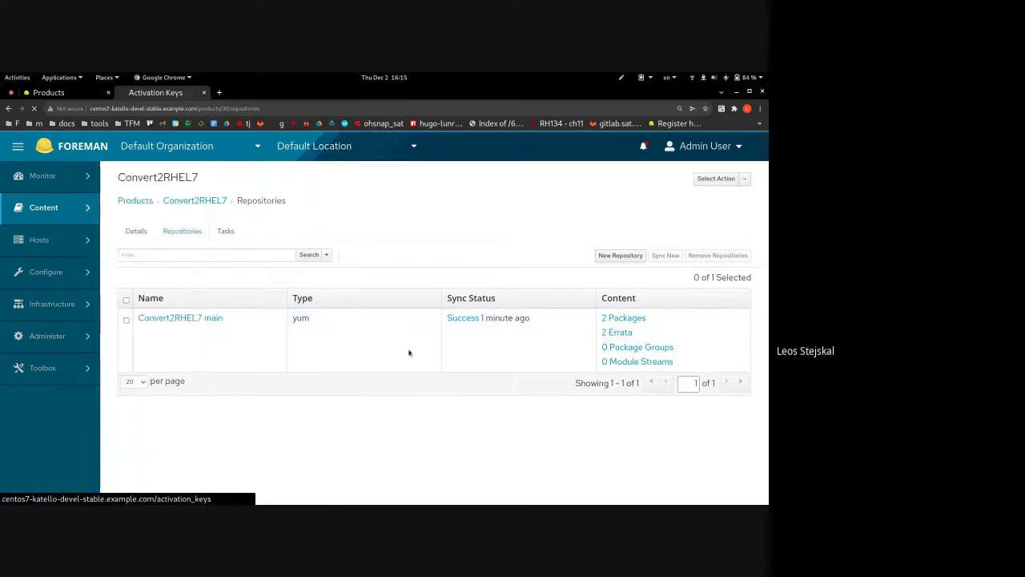
pyautogui.press('F5')
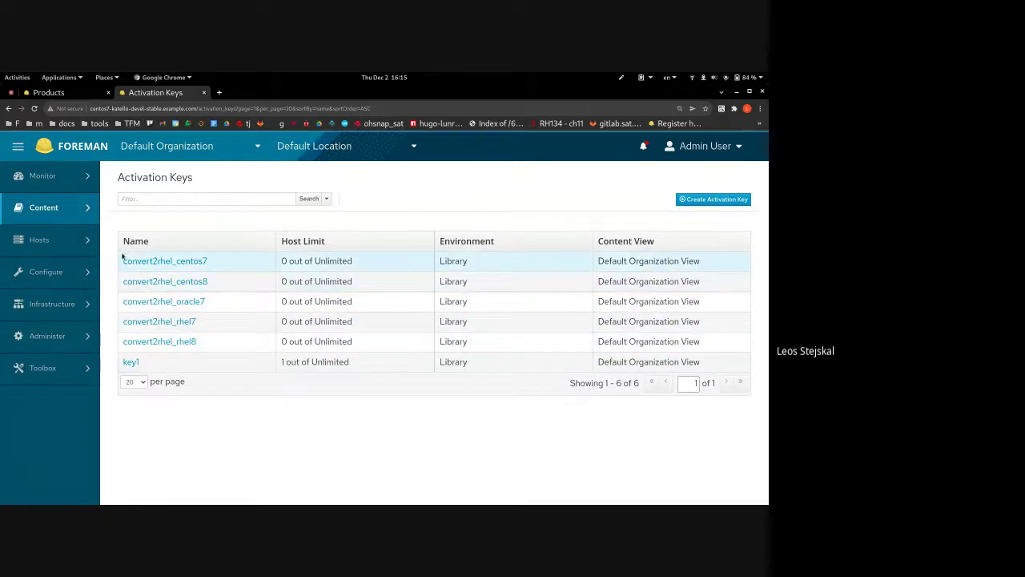
pyautogui.moveTo(85, 246)
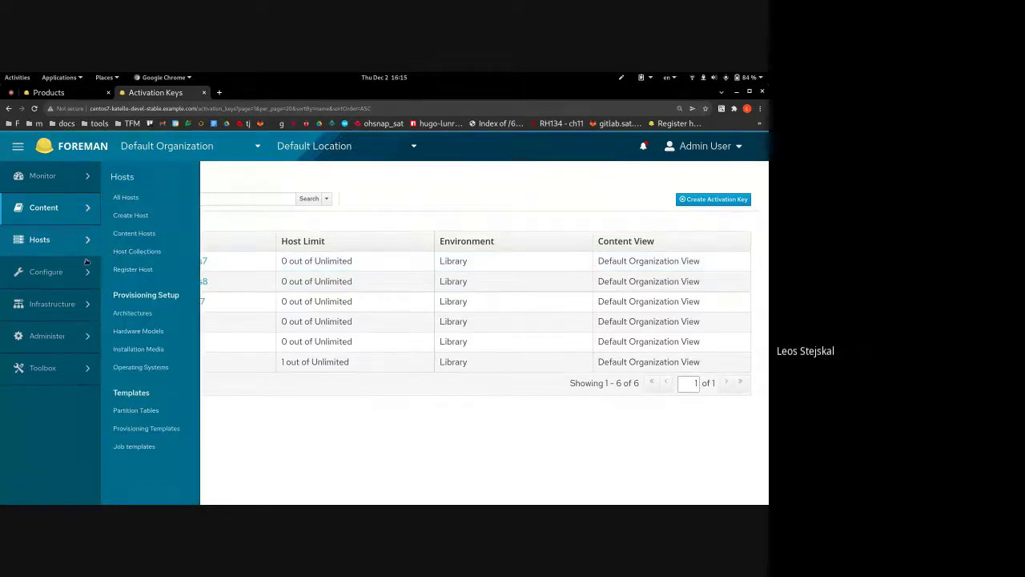
pyautogui.moveTo(84, 272)
pyautogui.click(133, 197)
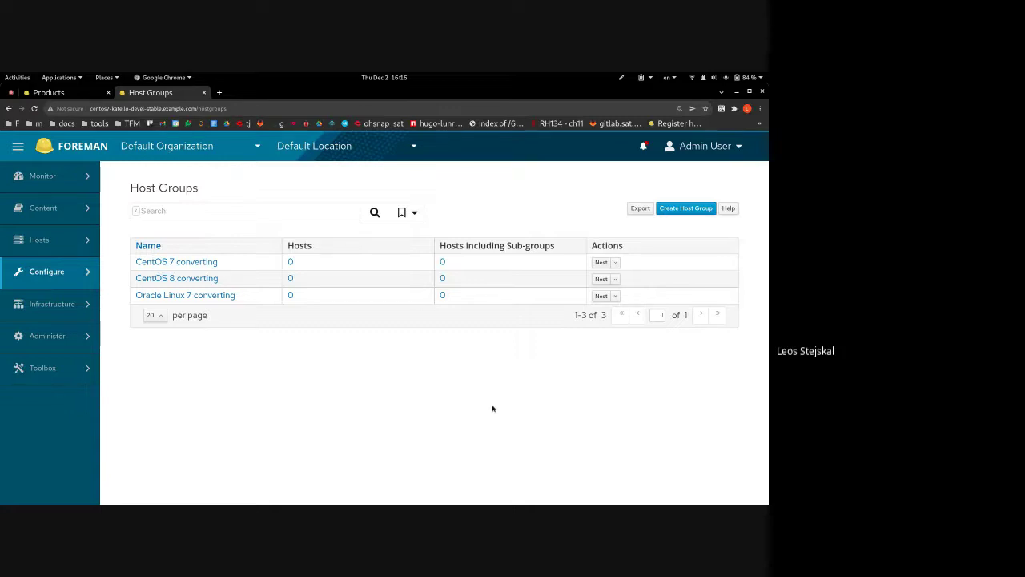
# - Return to the Google Meet tab and bring up the stop-presenting option
pyautogui.click(15, 93)
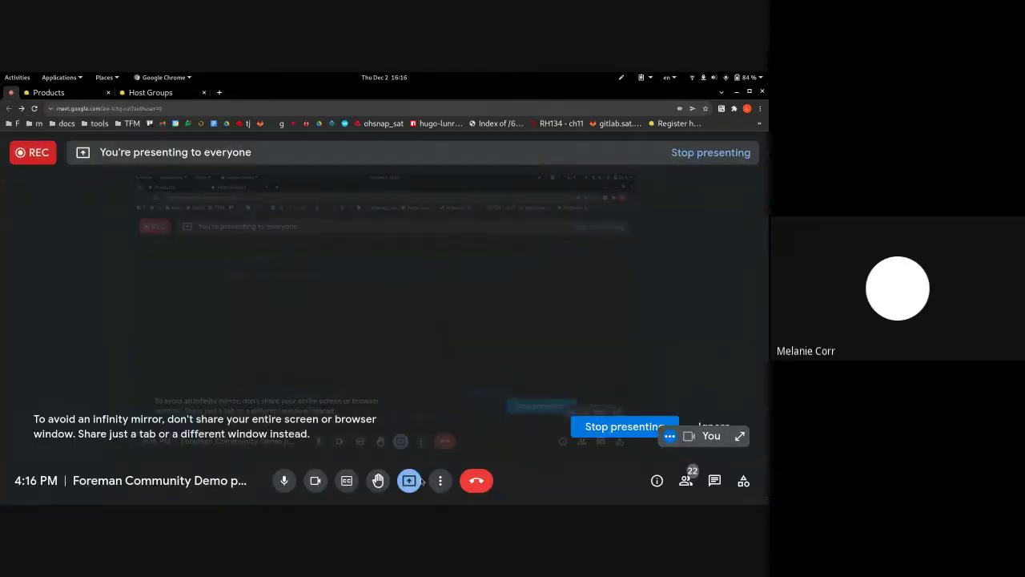
pyautogui.click(407, 487)
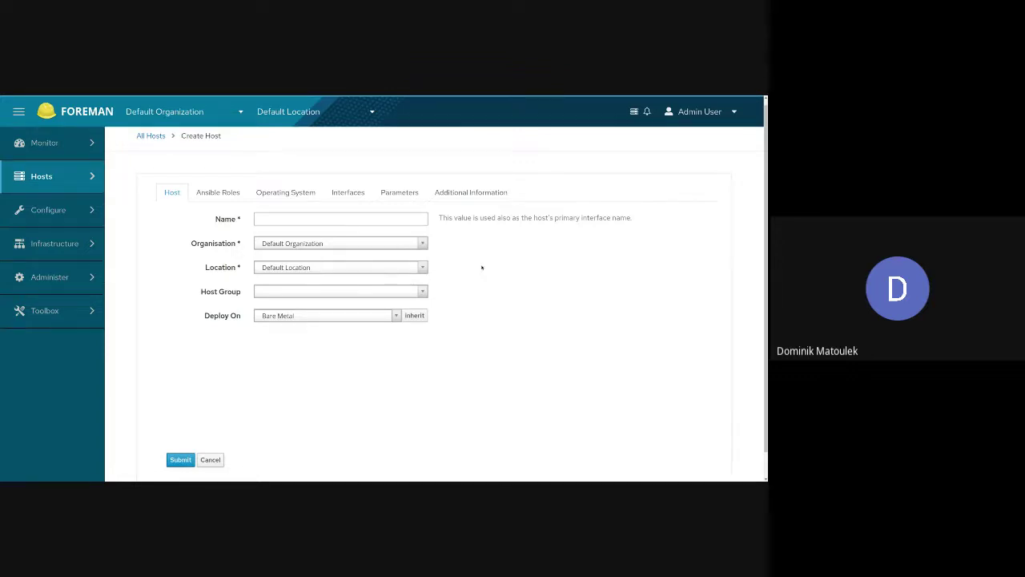
# - Show the new host's Operating System tab and focus its required Root Password field
pyautogui.click(285, 194)
pyautogui.scroll(-2, 478, 259)
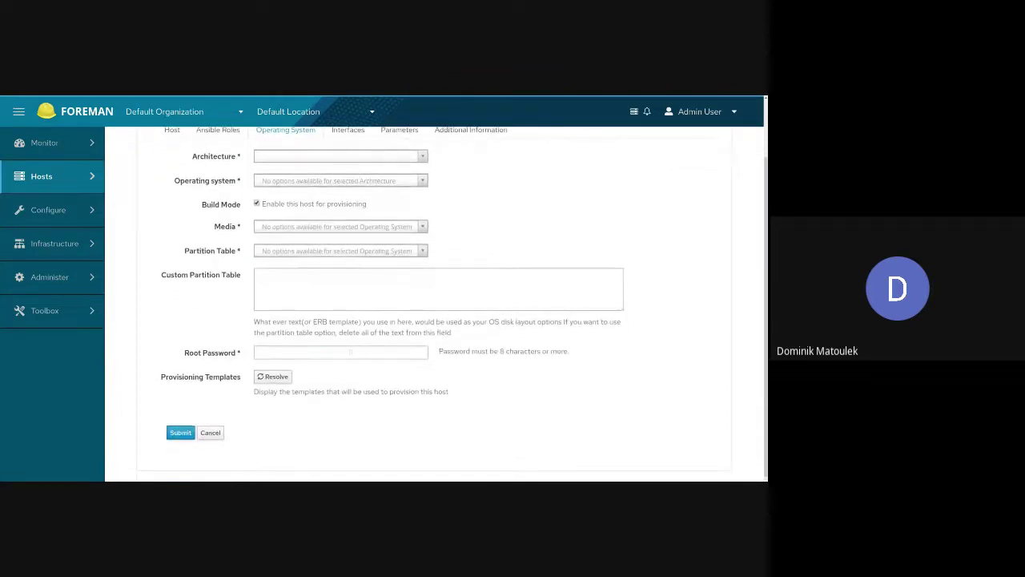
pyautogui.click(349, 352)
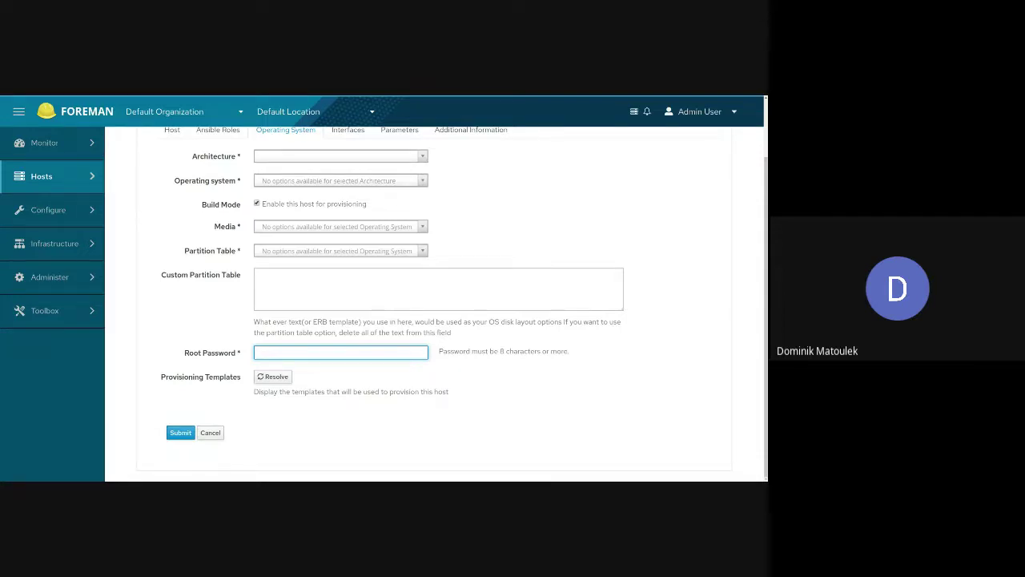
pyautogui.click(501, 383)
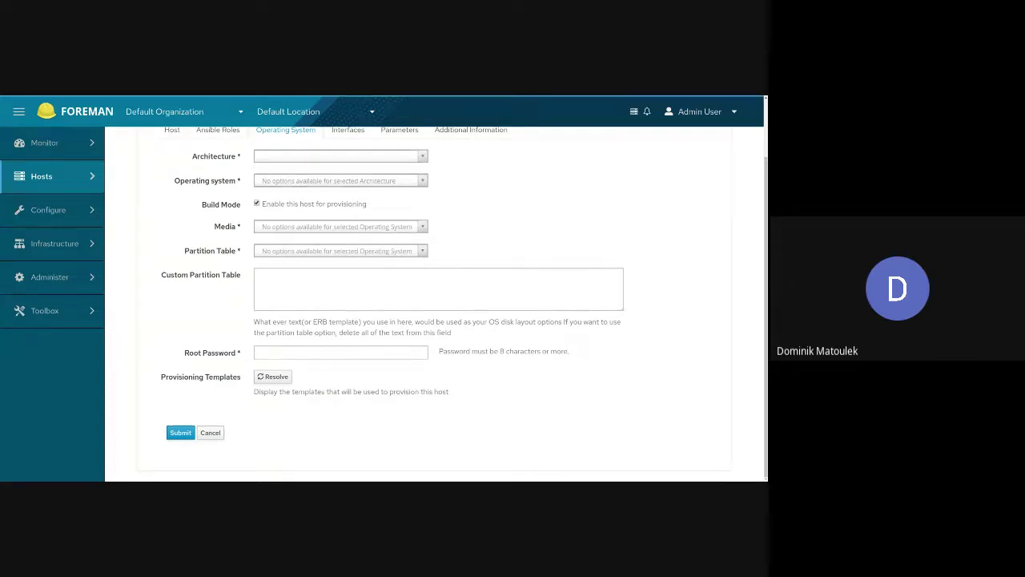
pyautogui.click(517, 385)
pyautogui.click(362, 351)
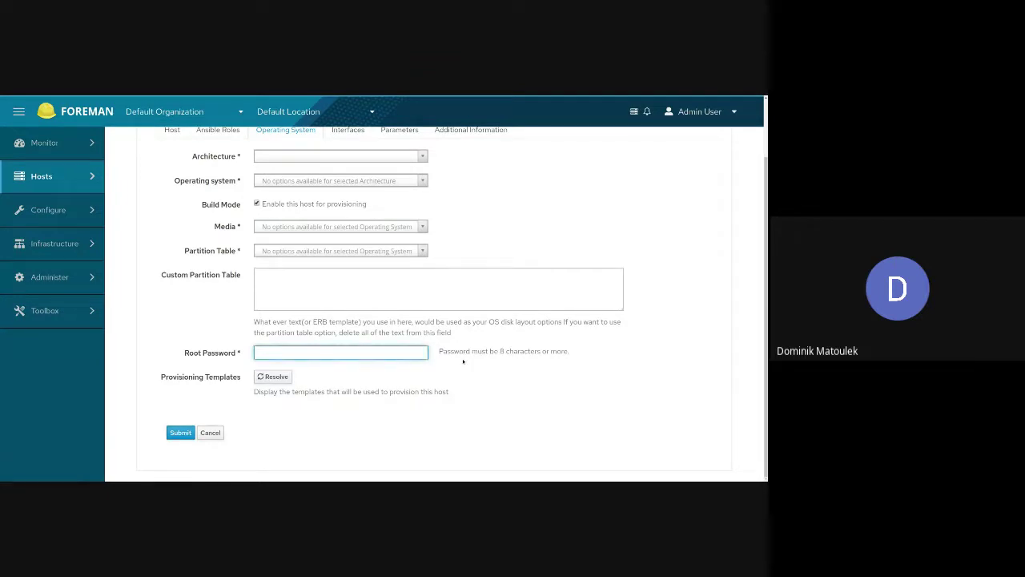
pyautogui.scroll(1, 480, 374)
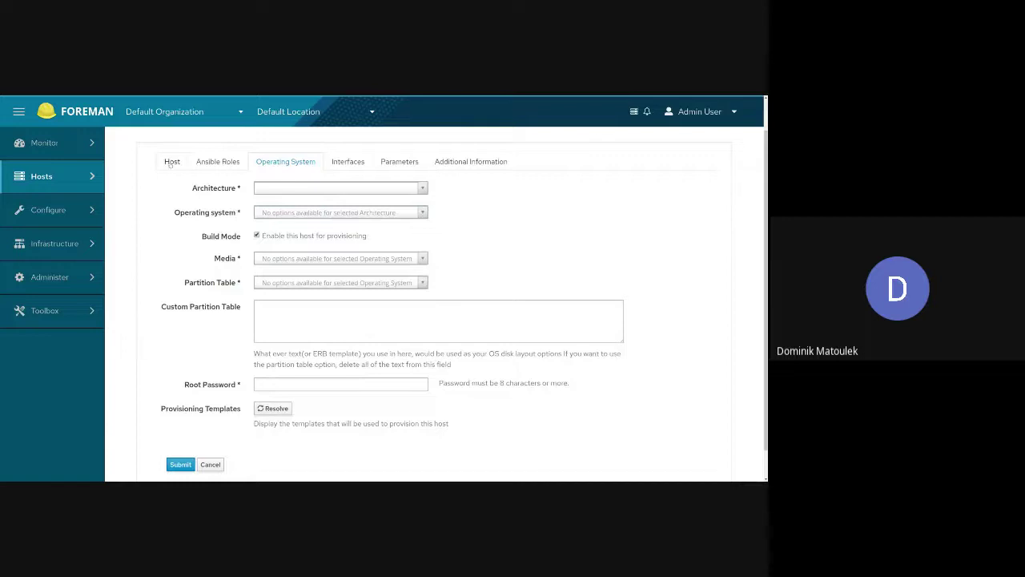
# - Assign the new host to the 'with pass' host group and highlight the note that it supplies the password
pyautogui.click(172, 162)
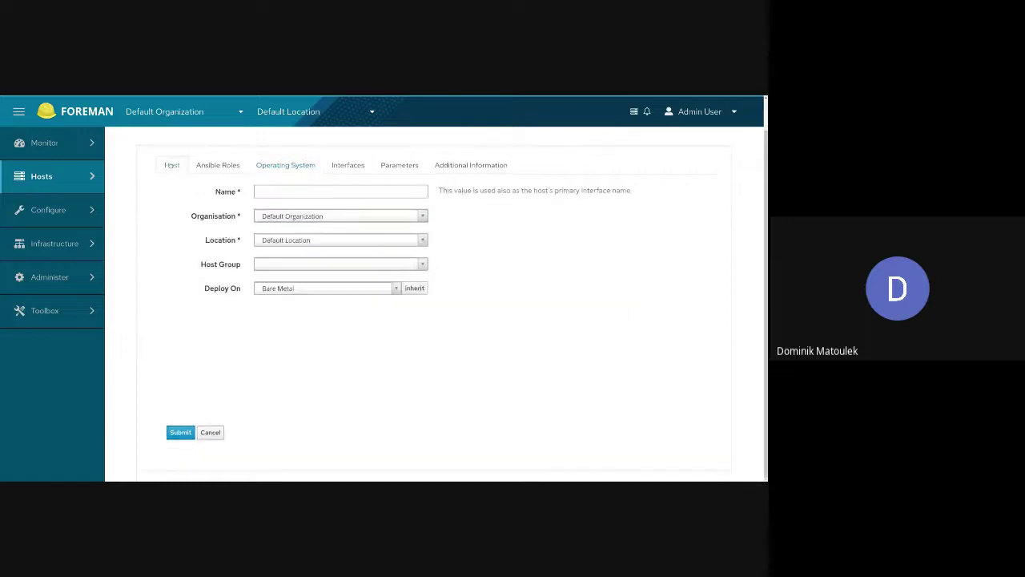
pyautogui.click(293, 266)
pyautogui.scroll(-1, 315, 309)
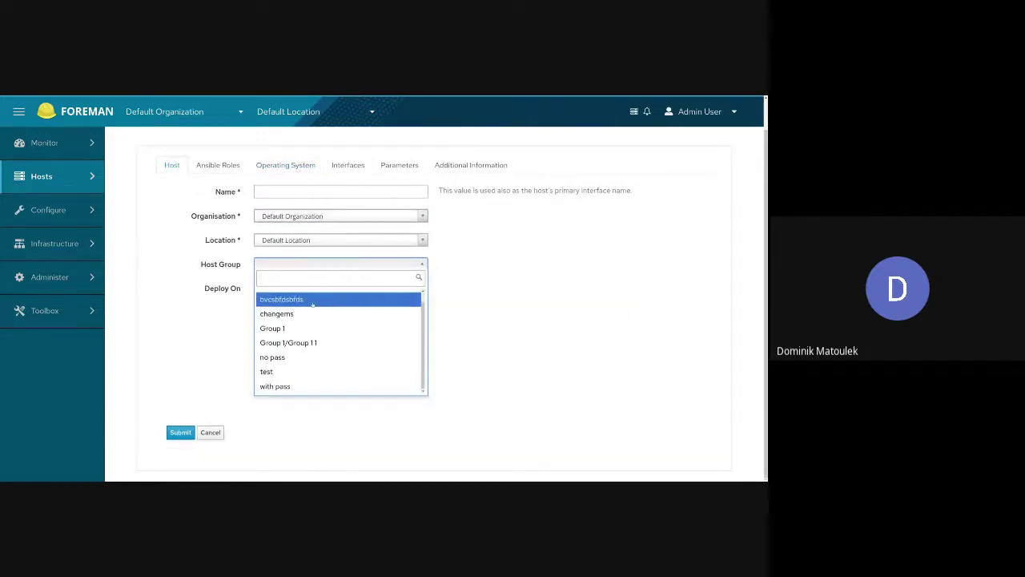
pyautogui.click(294, 387)
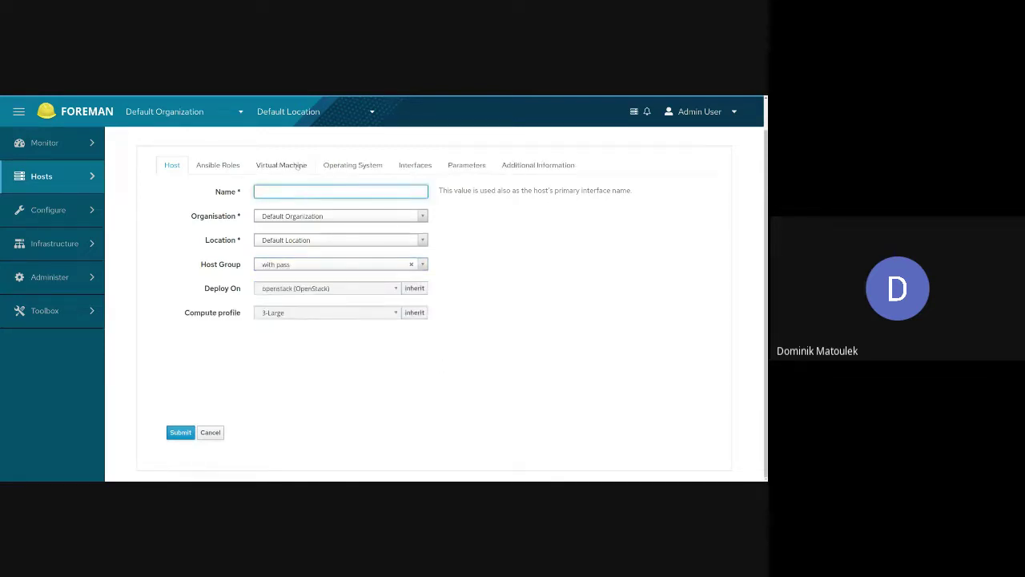
pyautogui.click(361, 167)
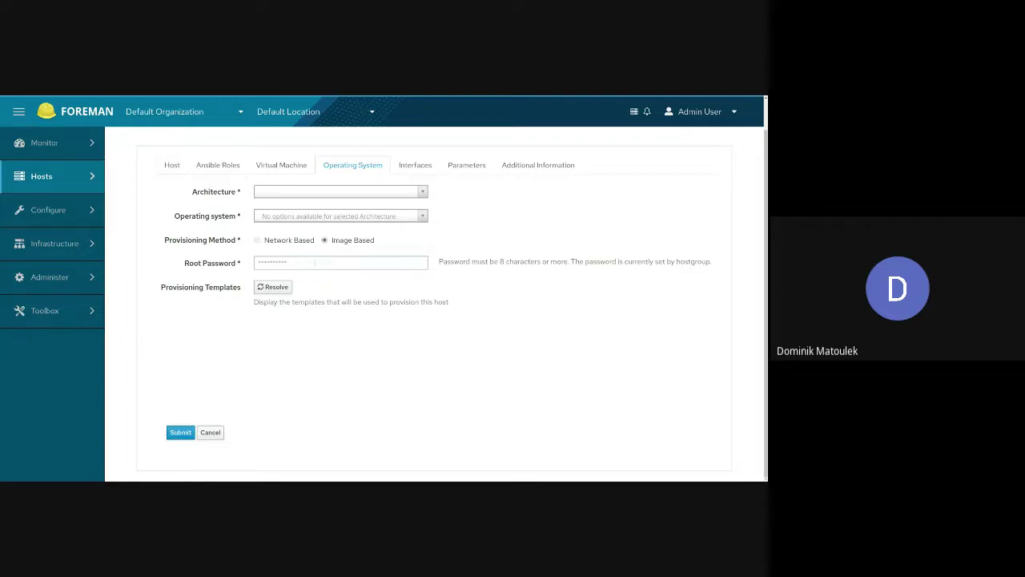
pyautogui.moveTo(571, 261); pyautogui.dragTo(710, 261)
# - Clear the password-note highlight, leaving the rhel7.fedora.example.com Overview page in view
pyautogui.click(693, 296)
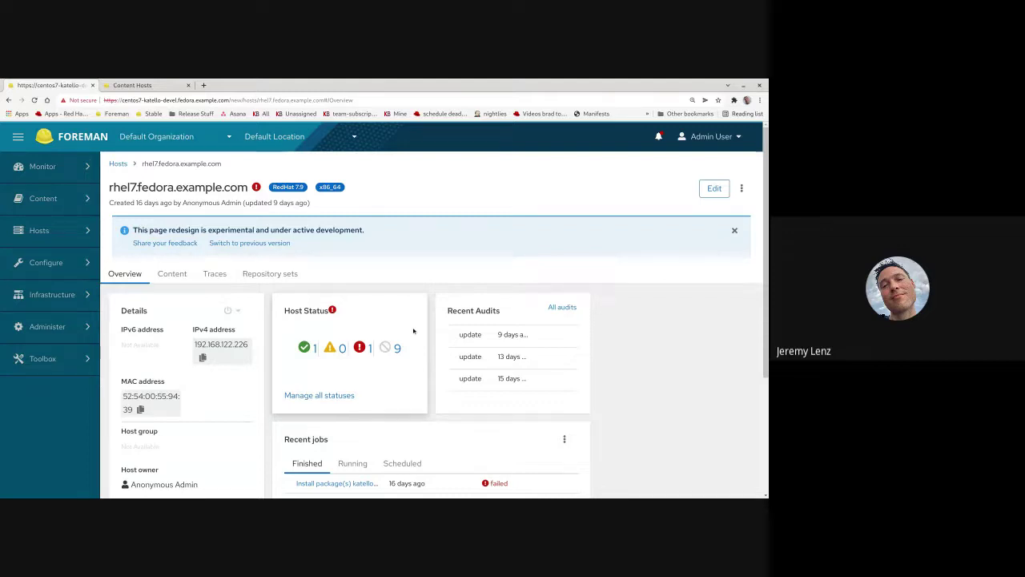
# - Show the host's errata under Content, filtered to Moderate-severity Security errata
pyautogui.click(167, 274)
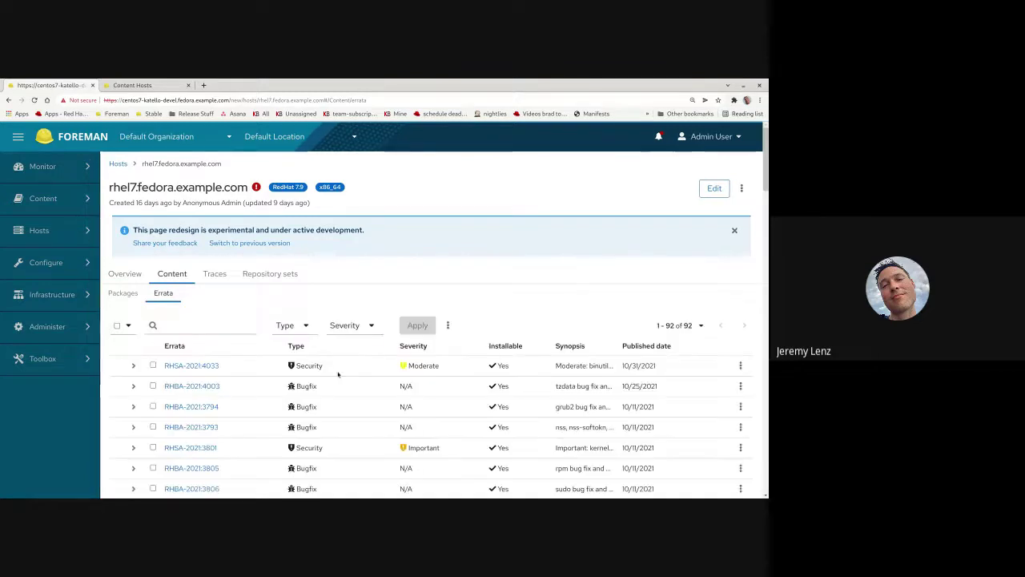
pyautogui.scroll(-2, 329, 416)
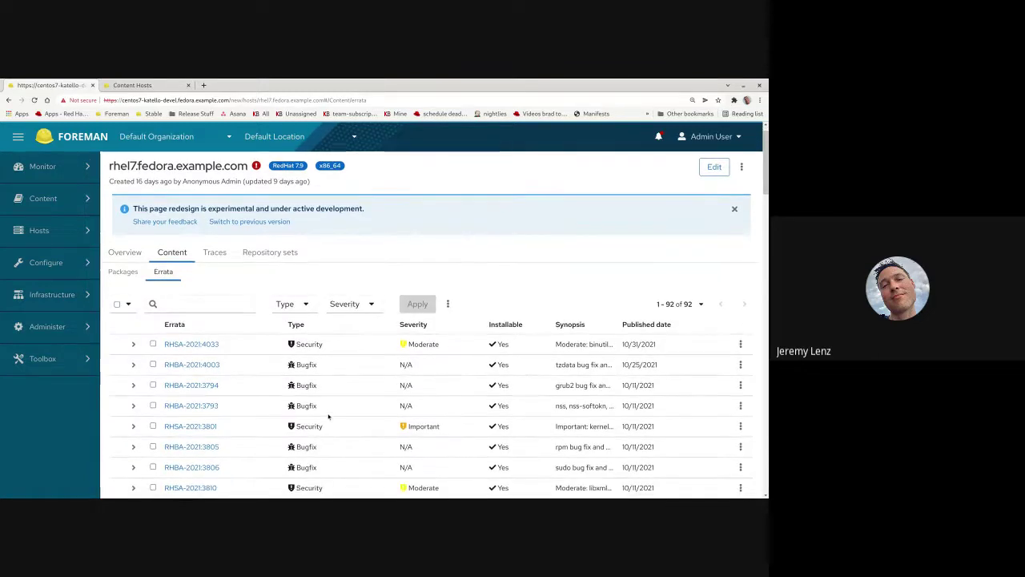
pyautogui.scroll(2, 329, 416)
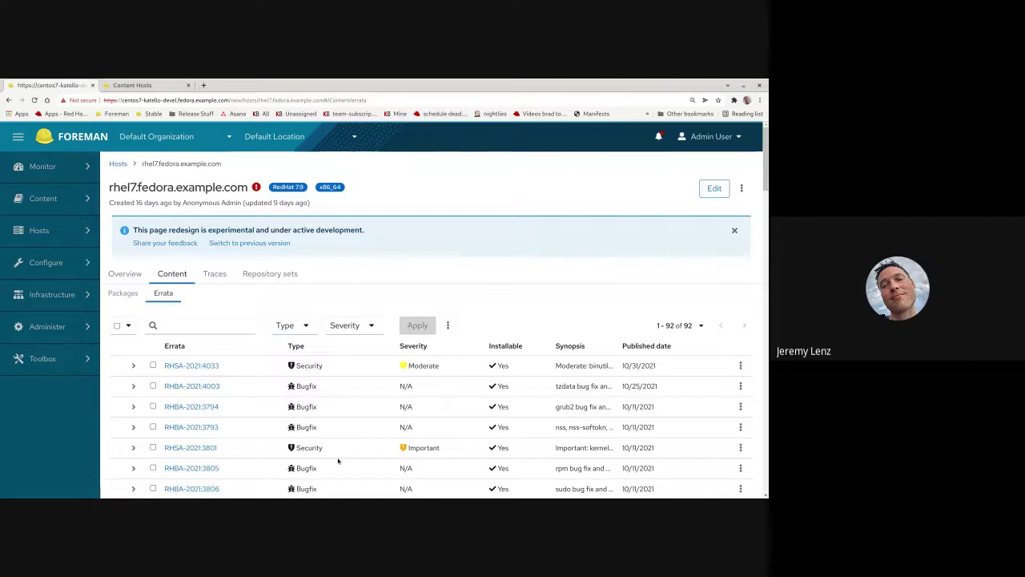
pyautogui.click(303, 326)
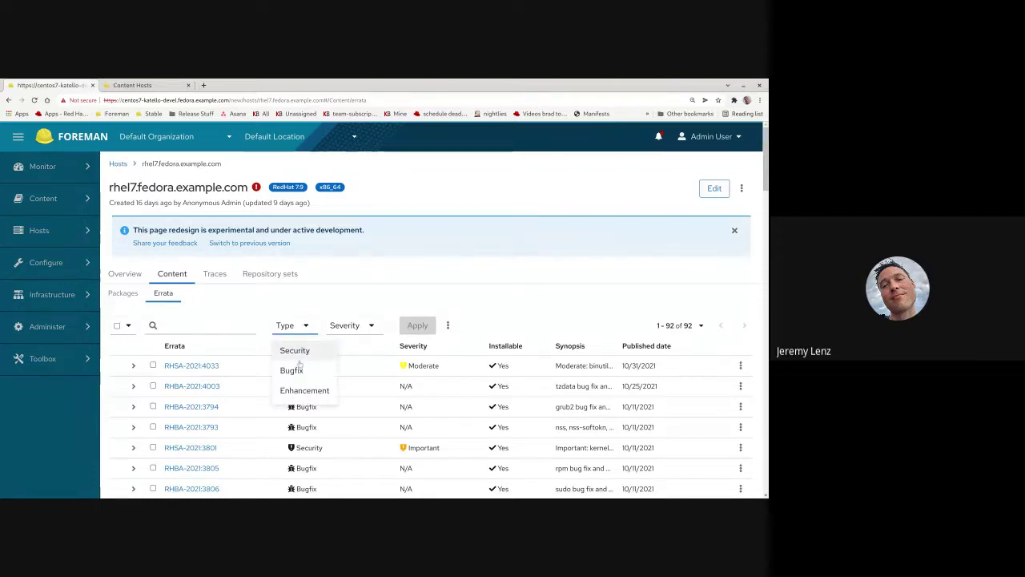
pyautogui.click(294, 351)
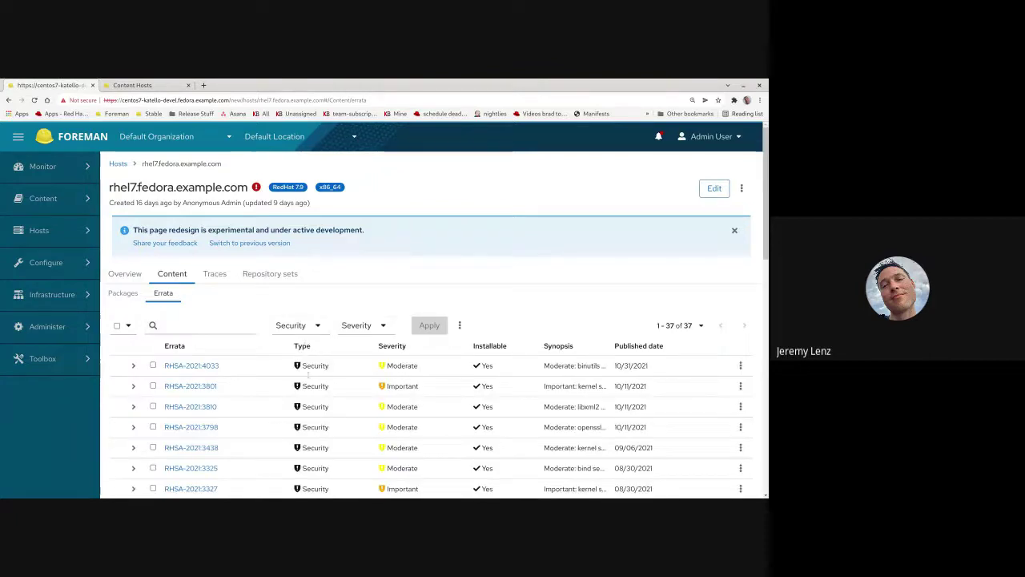
pyautogui.click(370, 326)
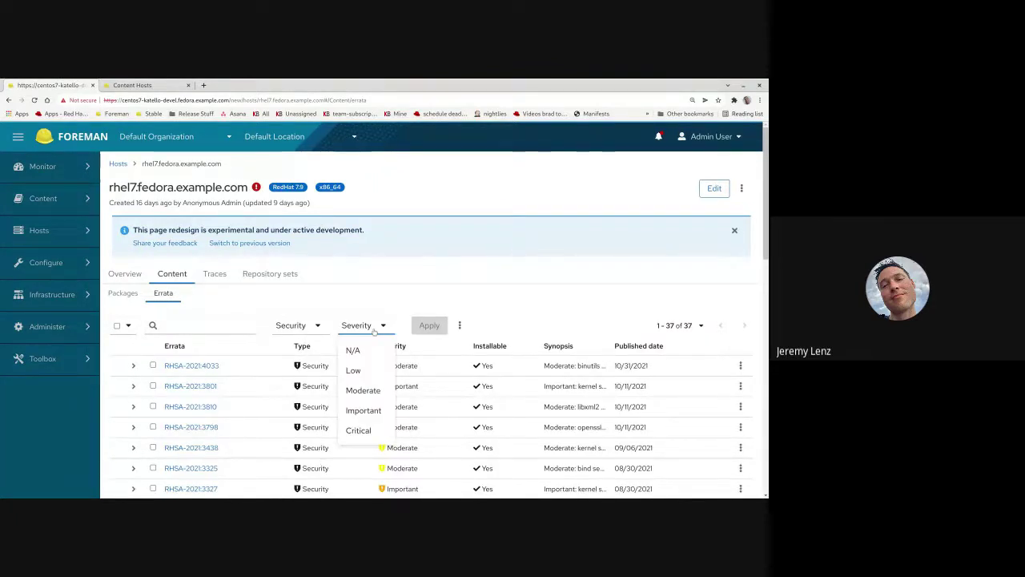
pyautogui.click(363, 389)
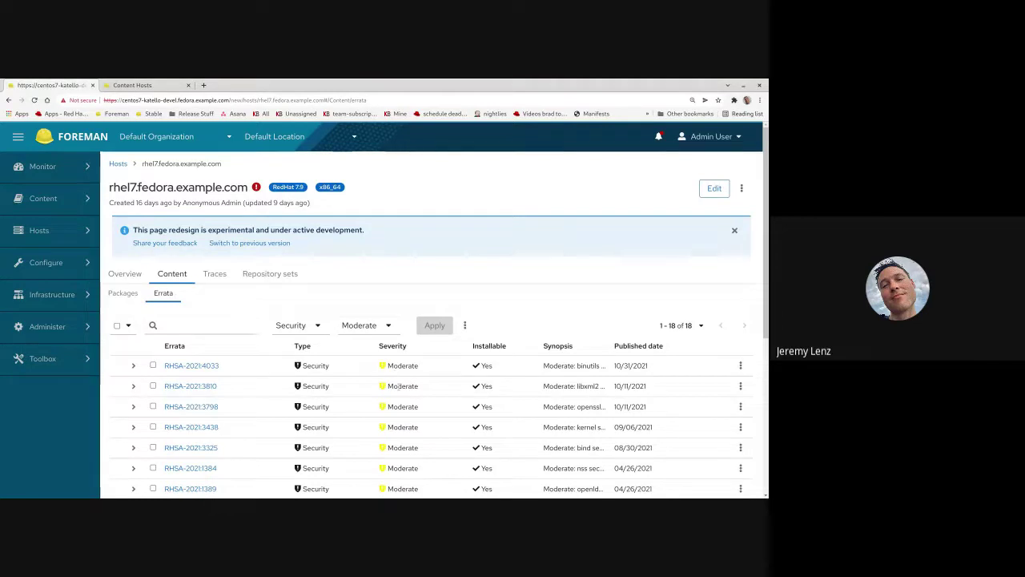
# - Remove the Moderate severity and Security type filters so all 92 errata are listed
pyautogui.click(360, 327)
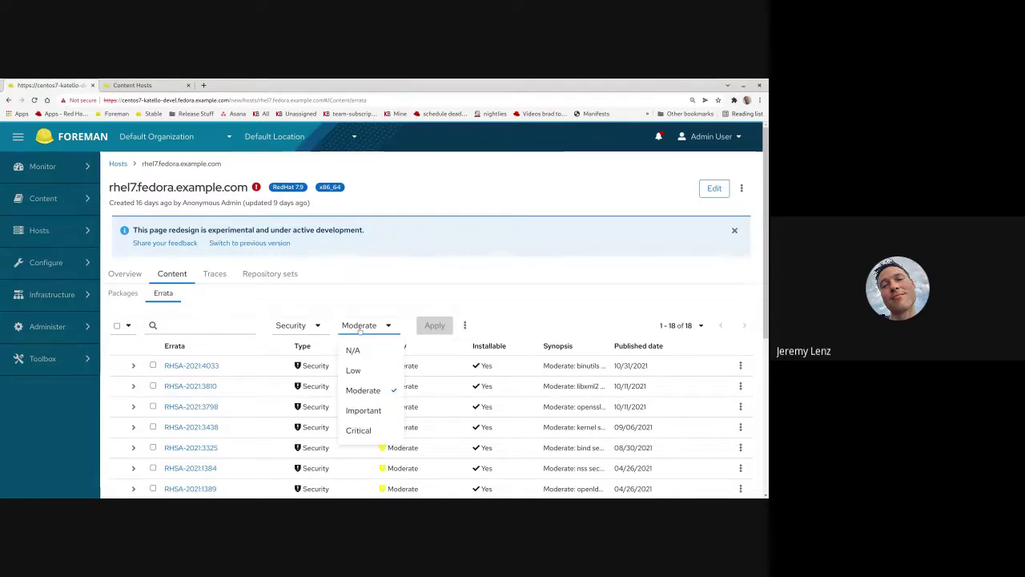
pyautogui.click(362, 390)
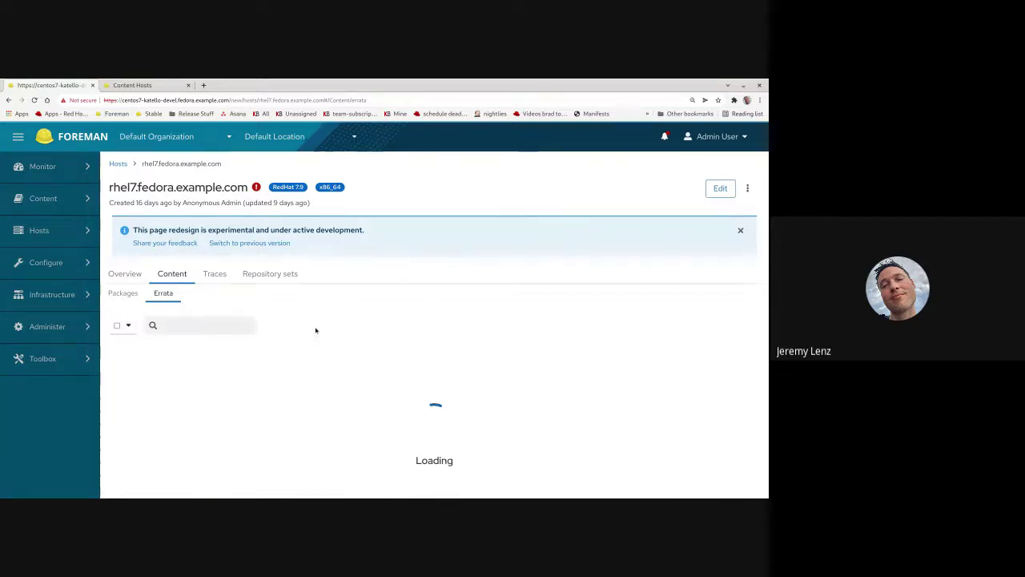
pyautogui.click(317, 326)
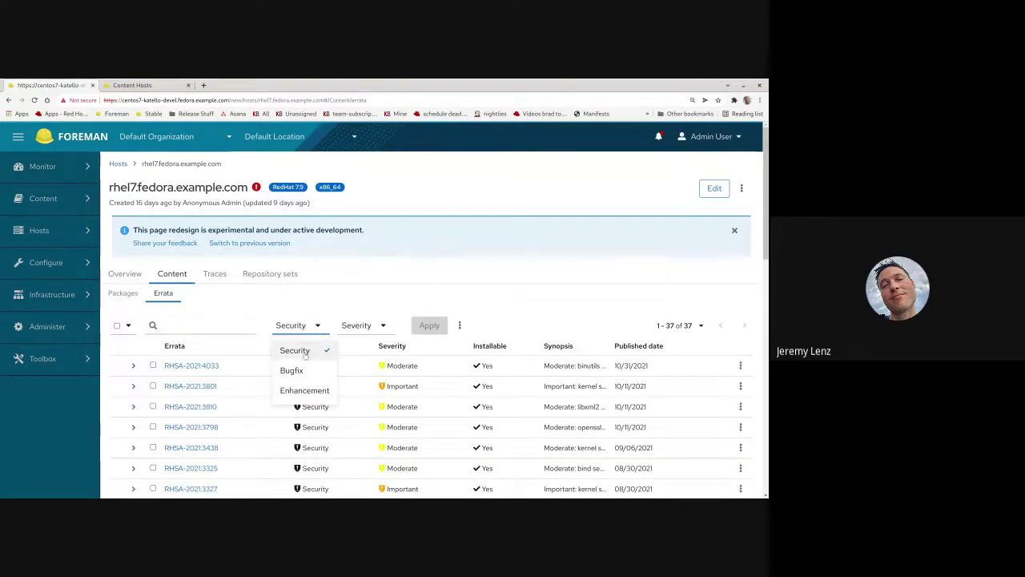
pyautogui.click(306, 353)
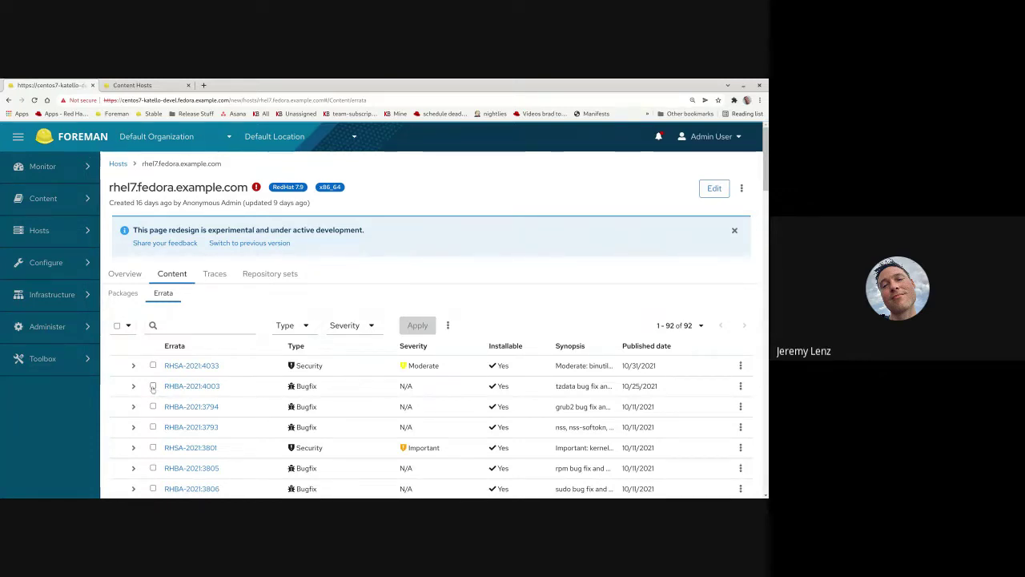
# - Tick errata RHBA-2021:4003, RHBA-2021:3794 and RHSA-2021:4033, clear them, then show the 345 installed packages
pyautogui.click(152, 387)
pyautogui.click(153, 406)
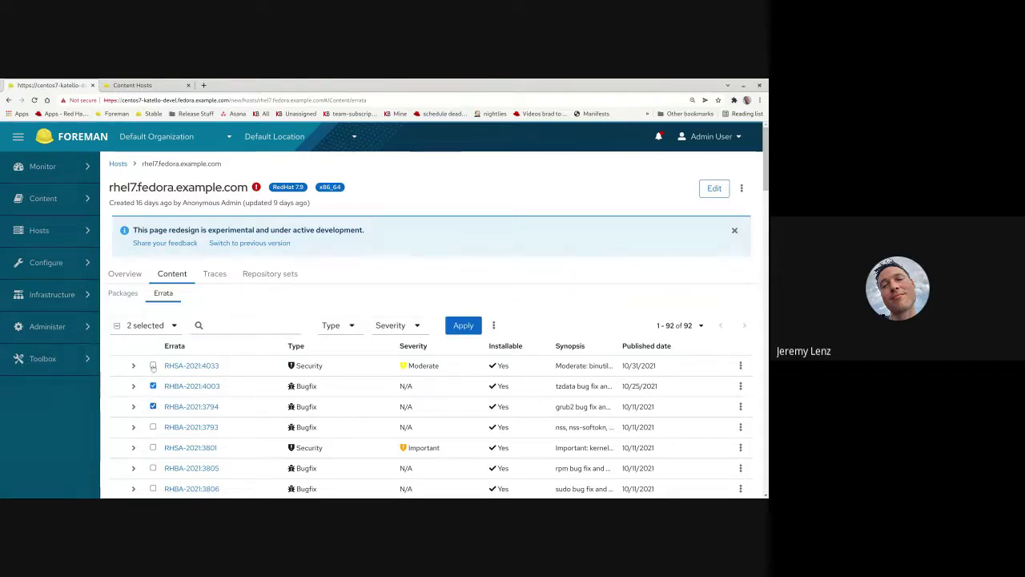
pyautogui.click(153, 365)
pyautogui.click(117, 325)
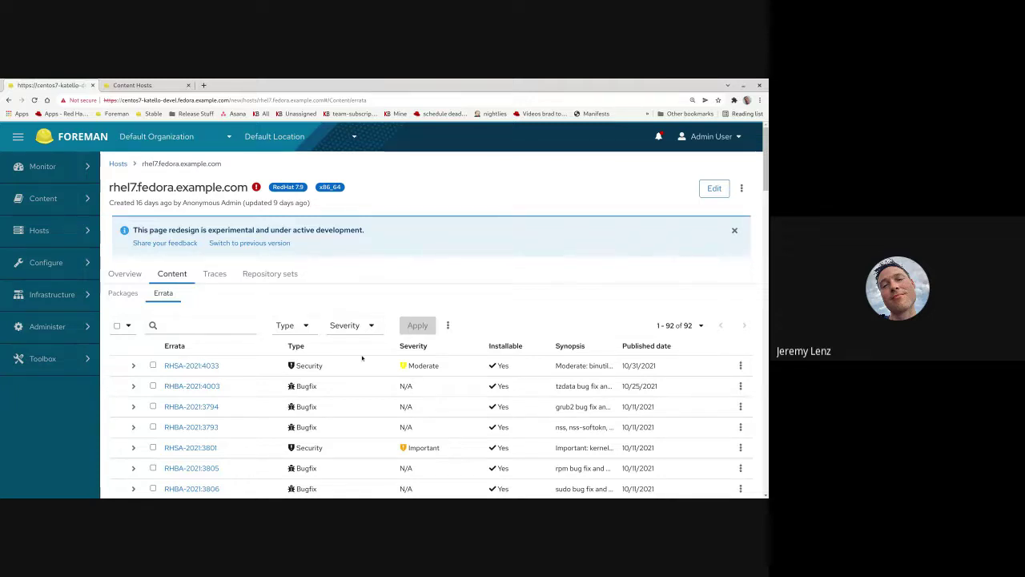
pyautogui.click(122, 293)
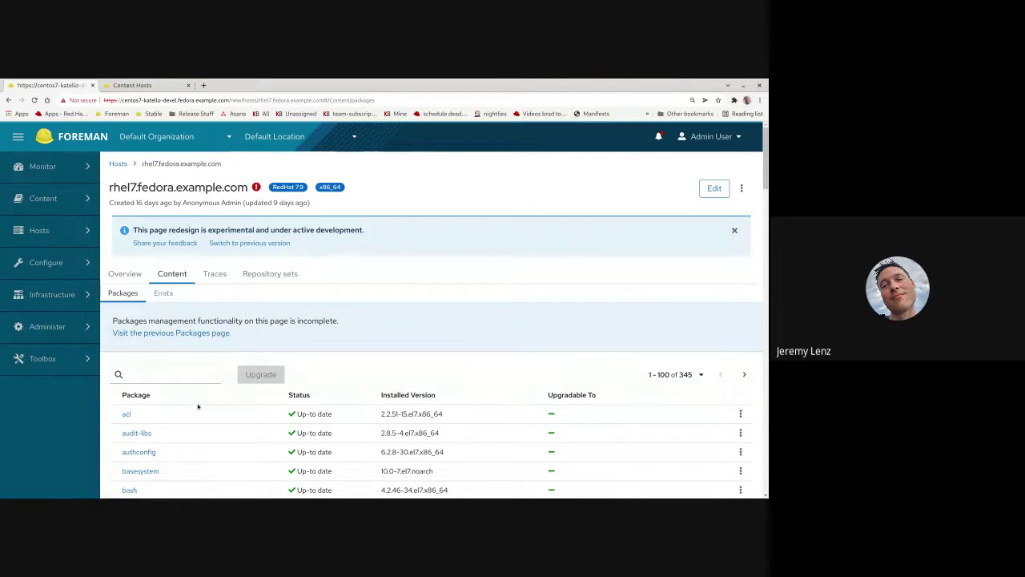
# - Override the ParthaRepo repository set to Enabled on the host's Repository sets tab
pyautogui.click(270, 274)
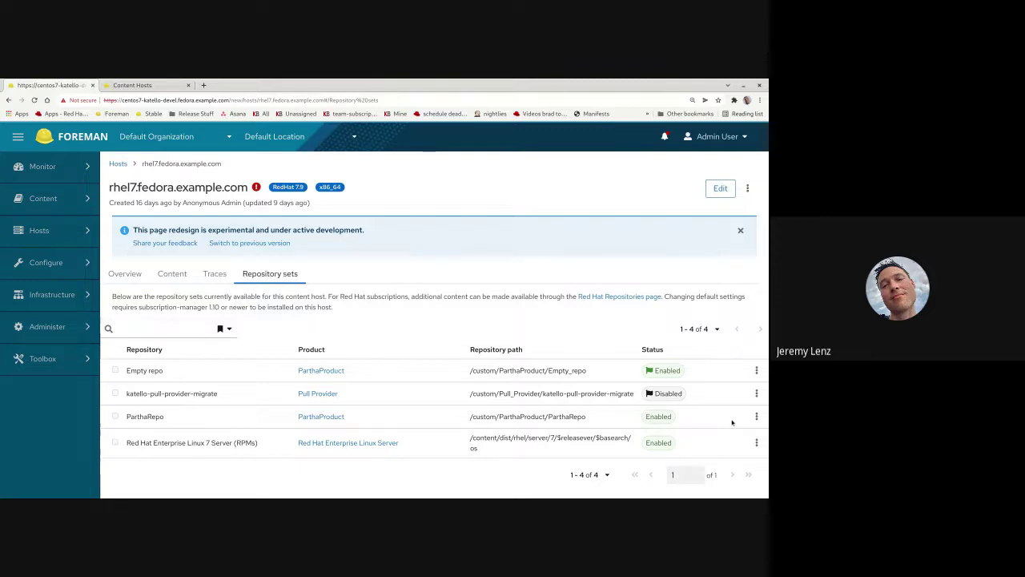
pyautogui.click(755, 416)
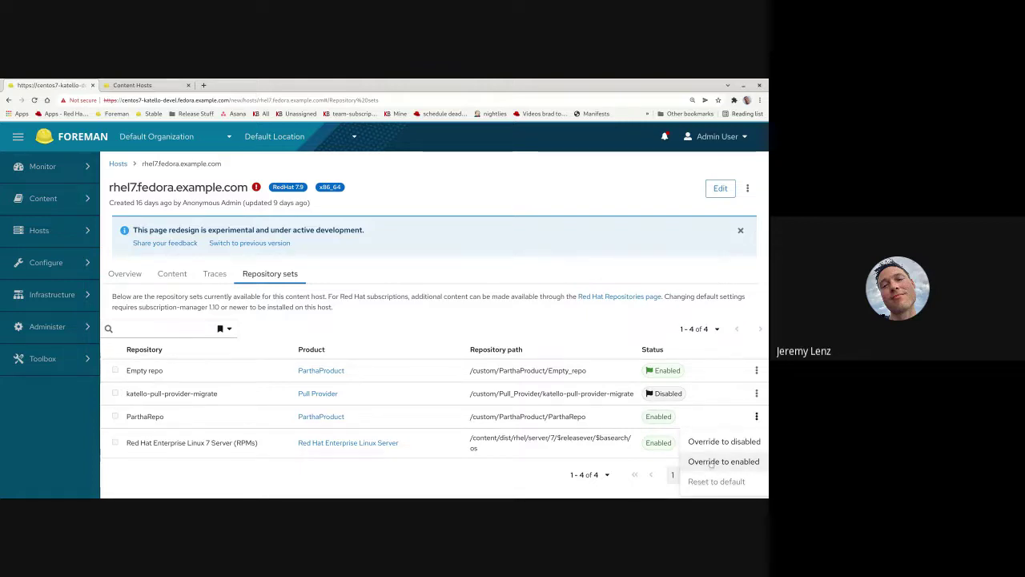
pyautogui.click(711, 462)
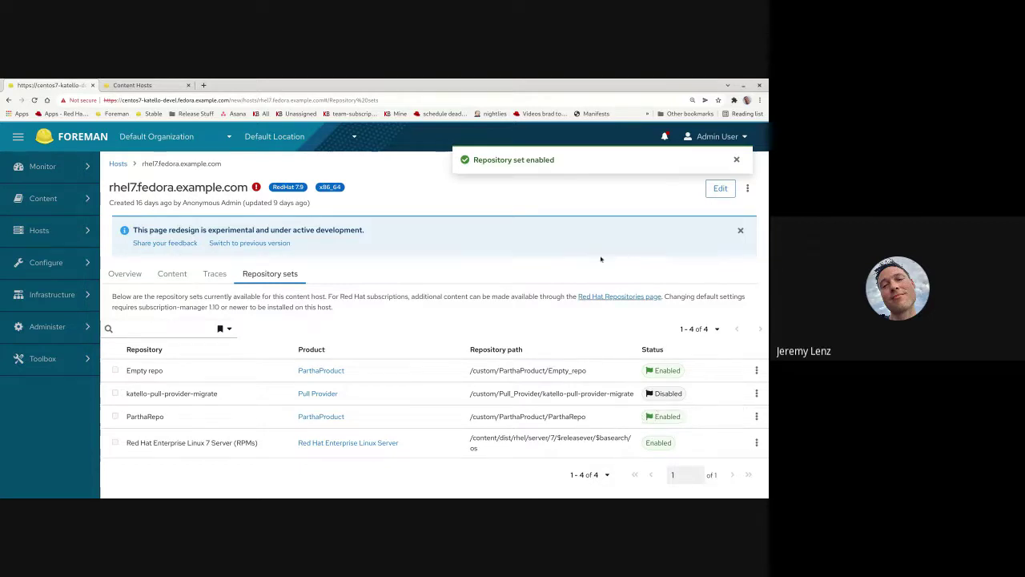
pyautogui.moveTo(650, 418)
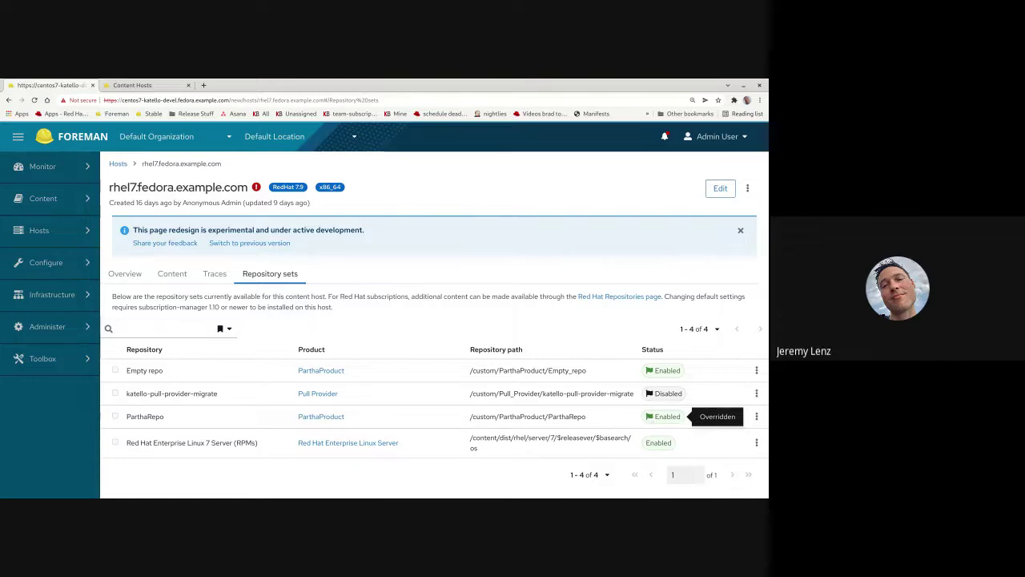
# - Review the rhel7 host's Overview cards: details, host status, recent audits and recent jobs
pyautogui.click(135, 275)
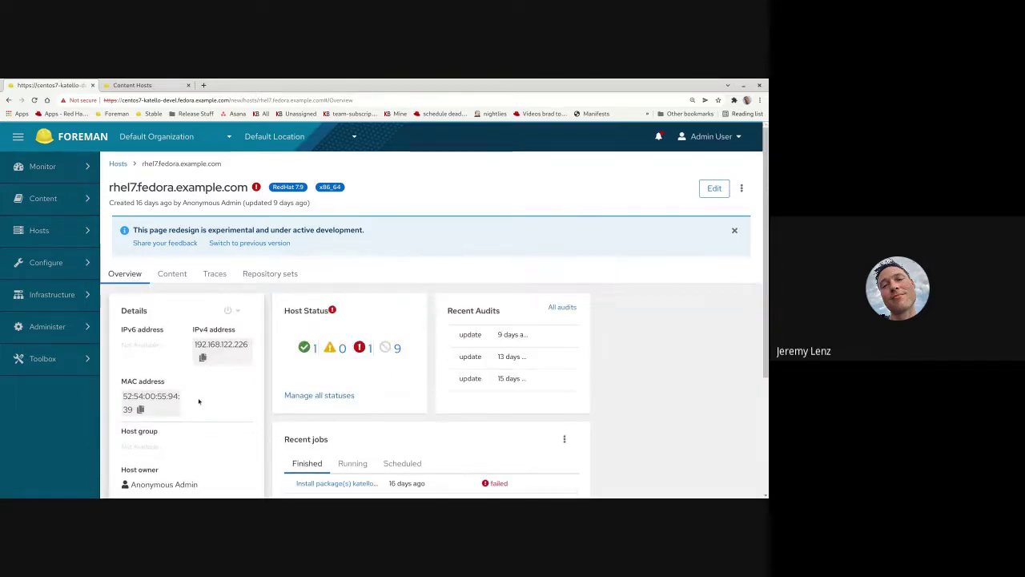
pyautogui.scroll(-2, 200, 400)
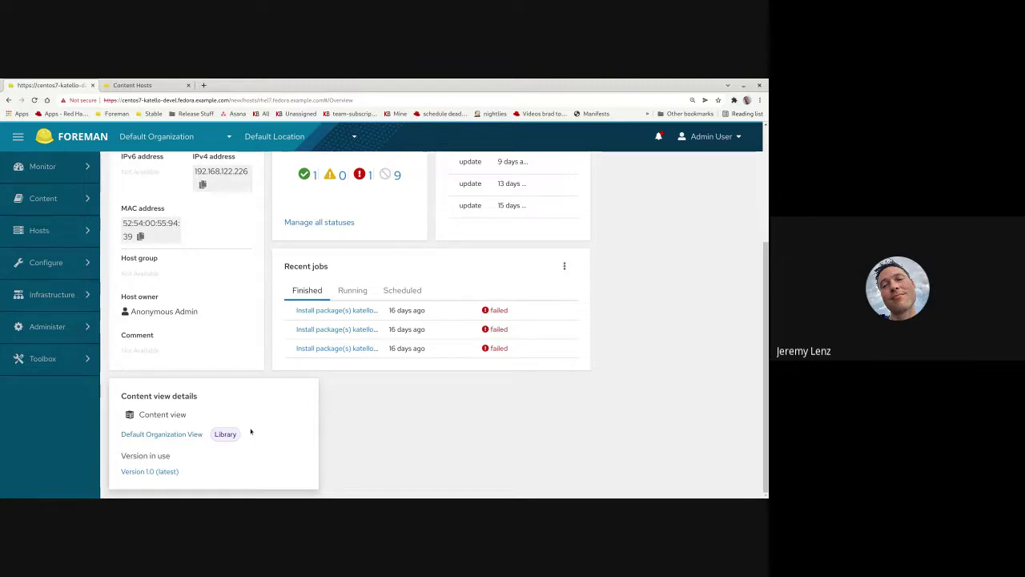
pyautogui.scroll(1, 251, 432)
pyautogui.scroll(4, 251, 432)
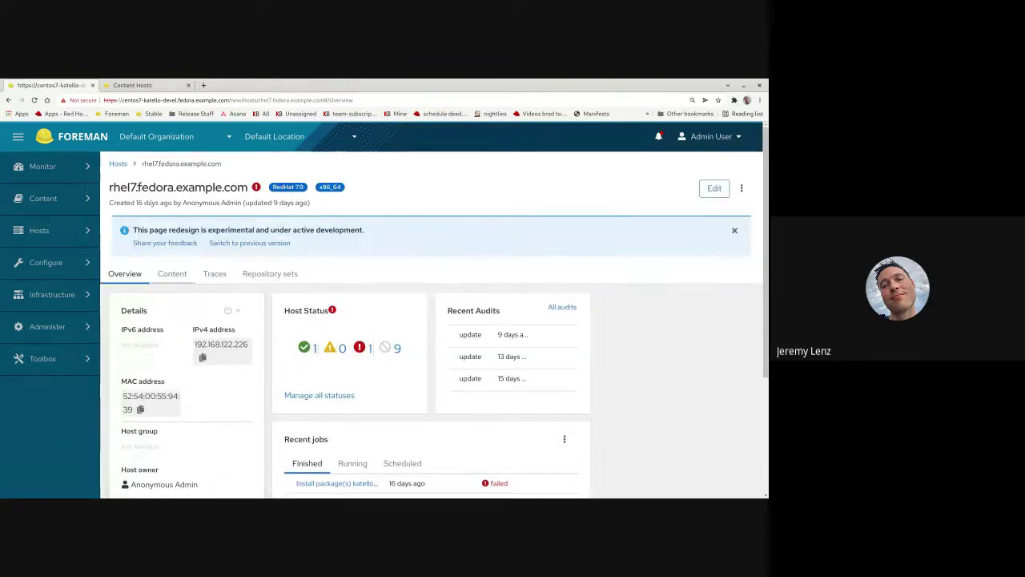
# - Open centos7.fedora.example.com's Repository sets and toggle Show all to list all four repositories
pyautogui.click(118, 163)
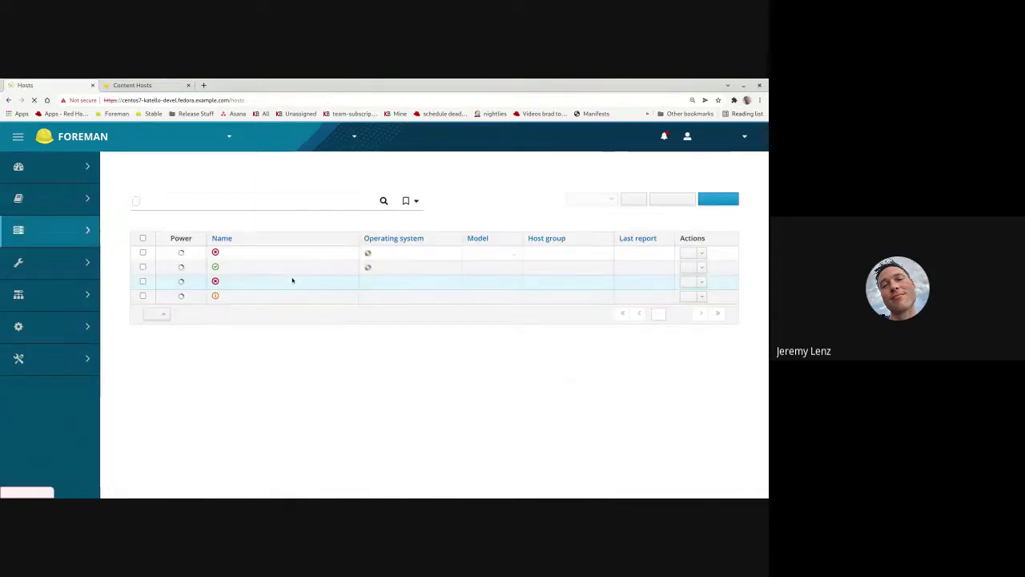
pyautogui.click(257, 255)
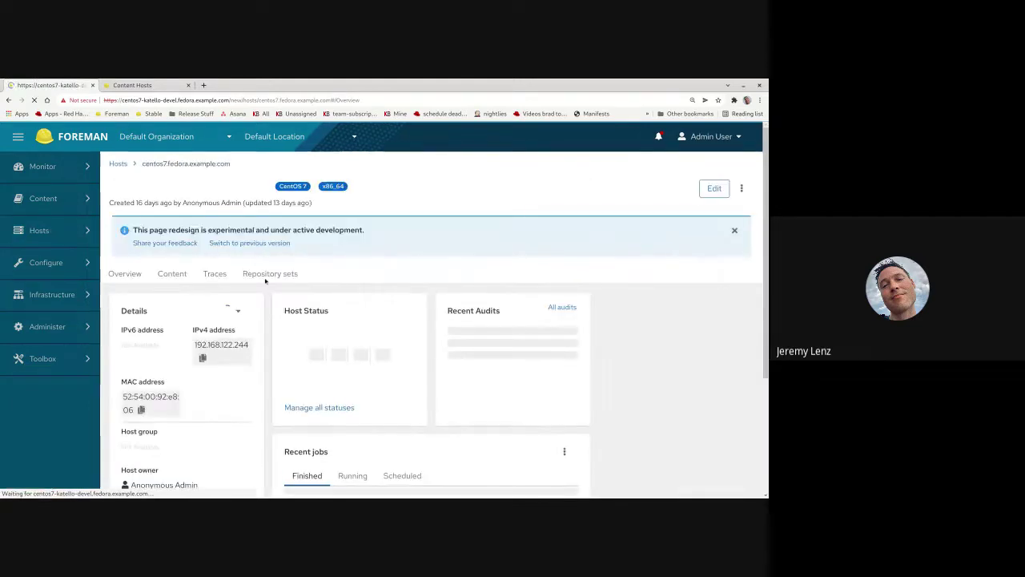
pyautogui.click(263, 276)
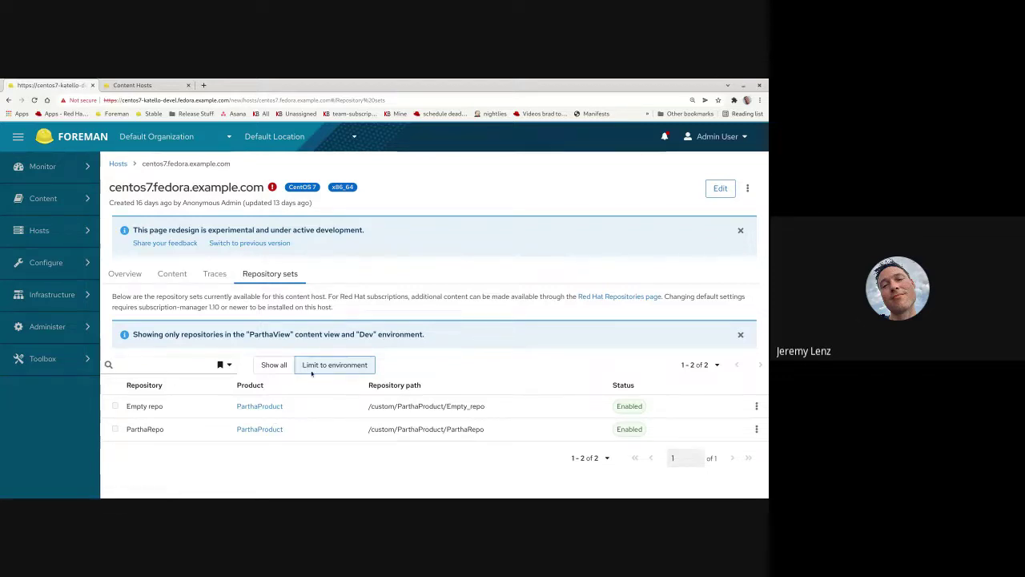
pyautogui.click(275, 365)
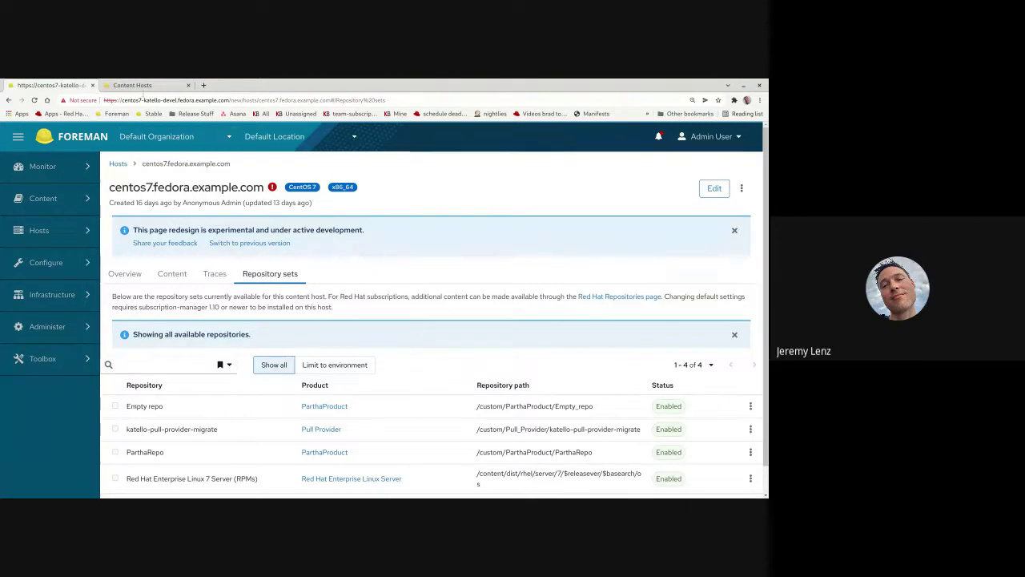
pyautogui.click(132, 85)
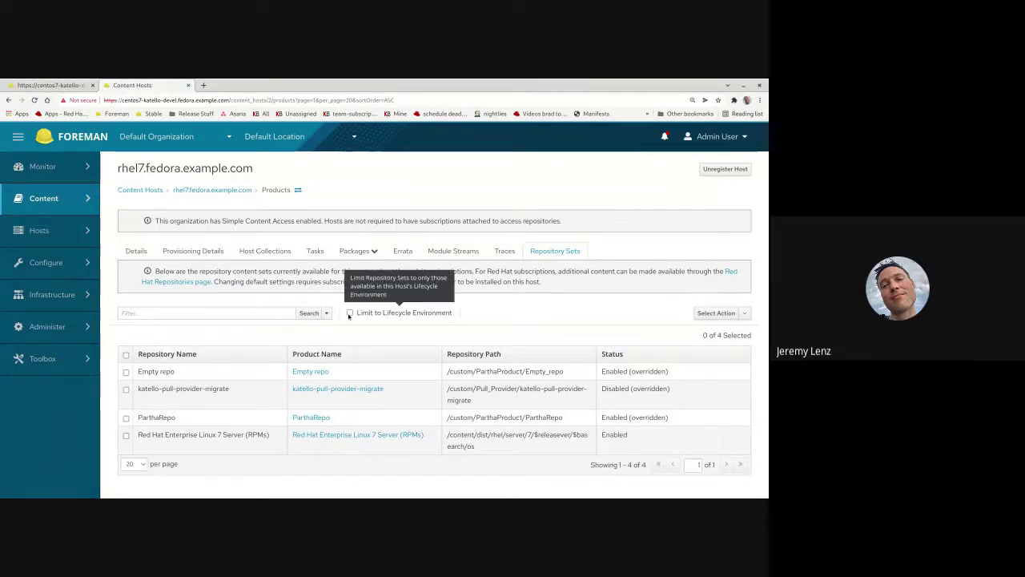
pyautogui.click(56, 85)
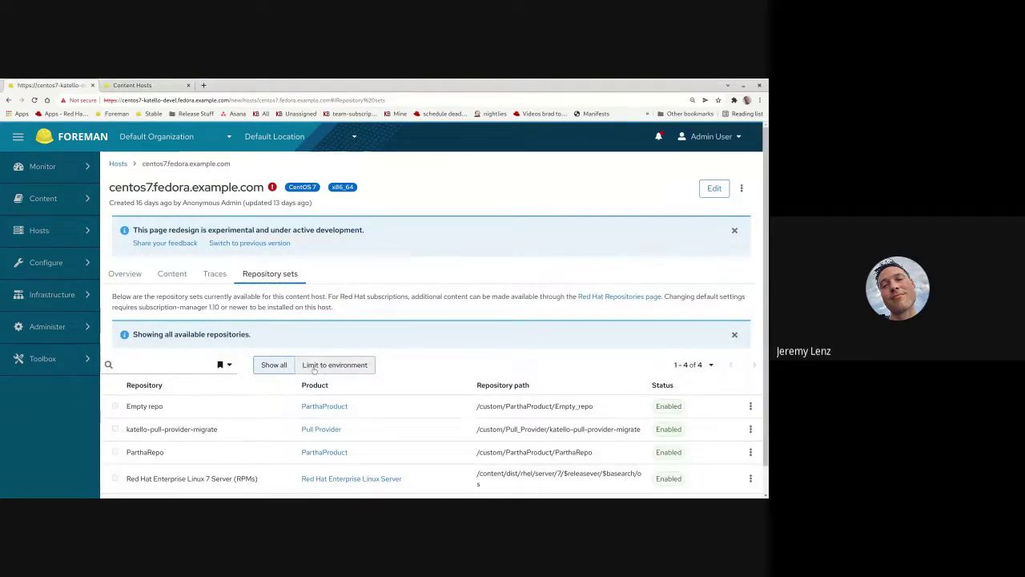
pyautogui.click(314, 367)
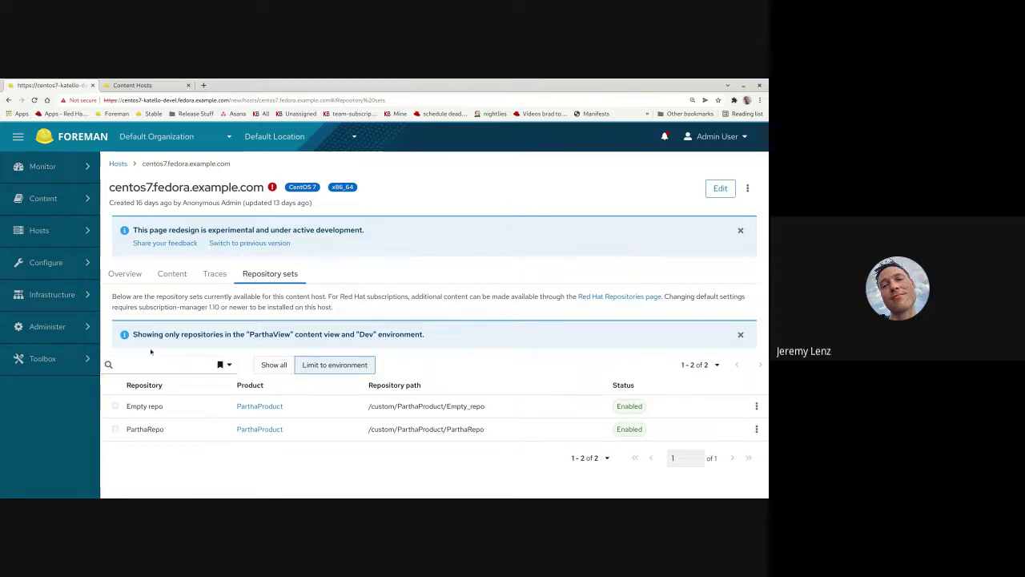
pyautogui.moveTo(133, 334); pyautogui.dragTo(340, 334)
pyautogui.click(340, 334)
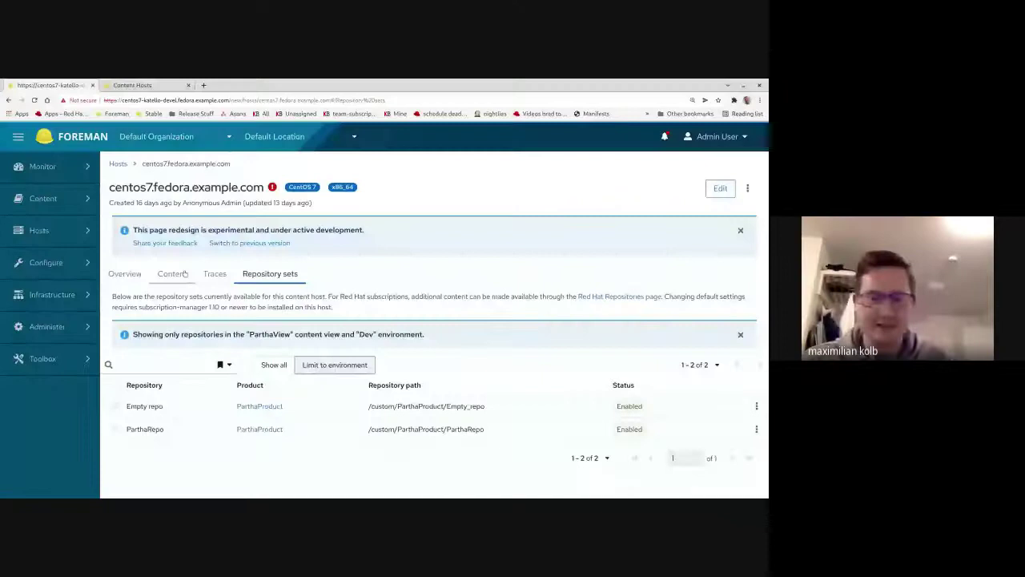
# - Show the centos7 host's Content errata list of 37 installable Security errata
pyautogui.click(183, 274)
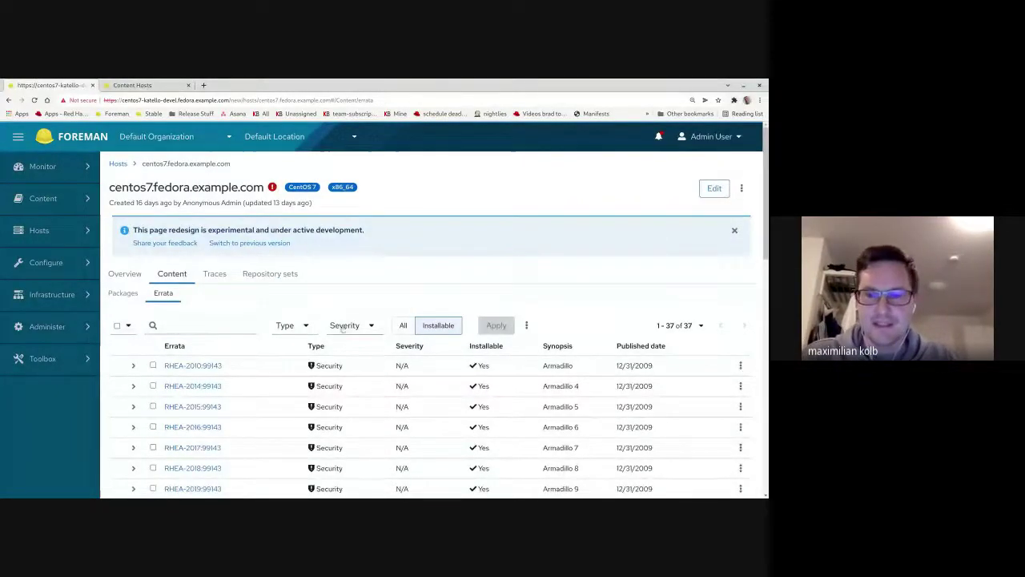
pyautogui.scroll(-5, 344, 403)
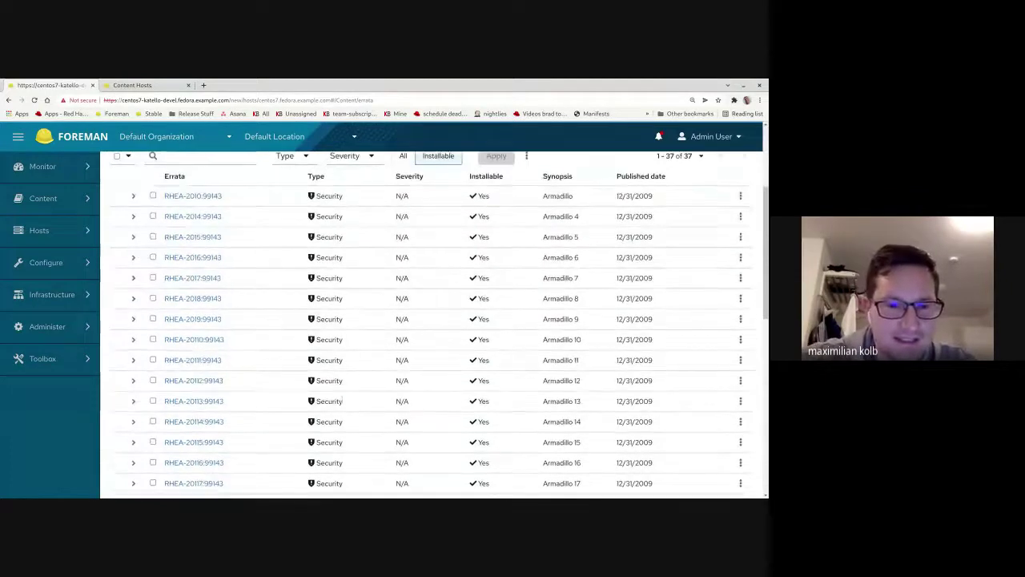
pyautogui.scroll(5, 344, 404)
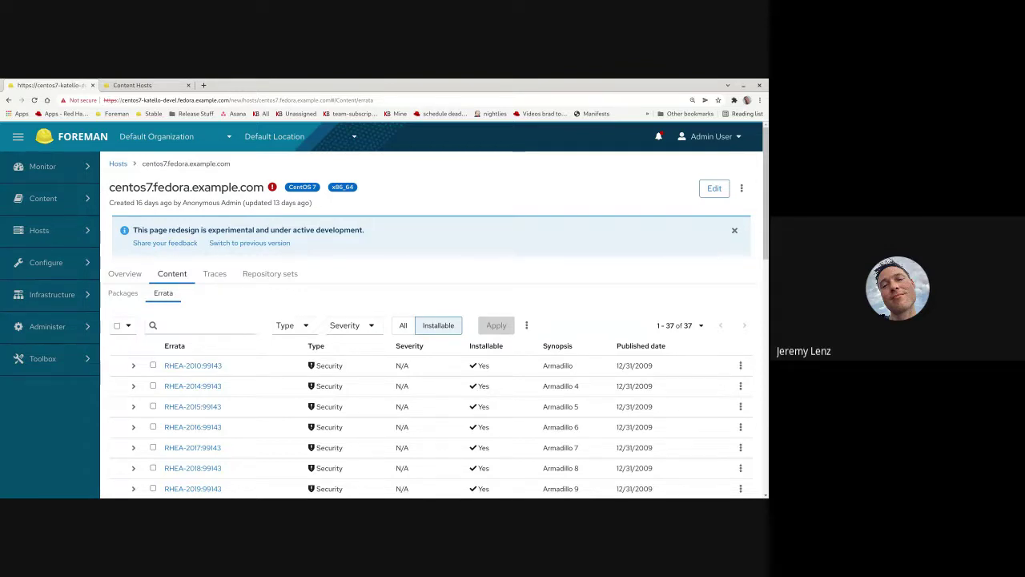
# - Inspect the errata Type and Severity filter choices, then close the severity dropdown
pyautogui.click(301, 327)
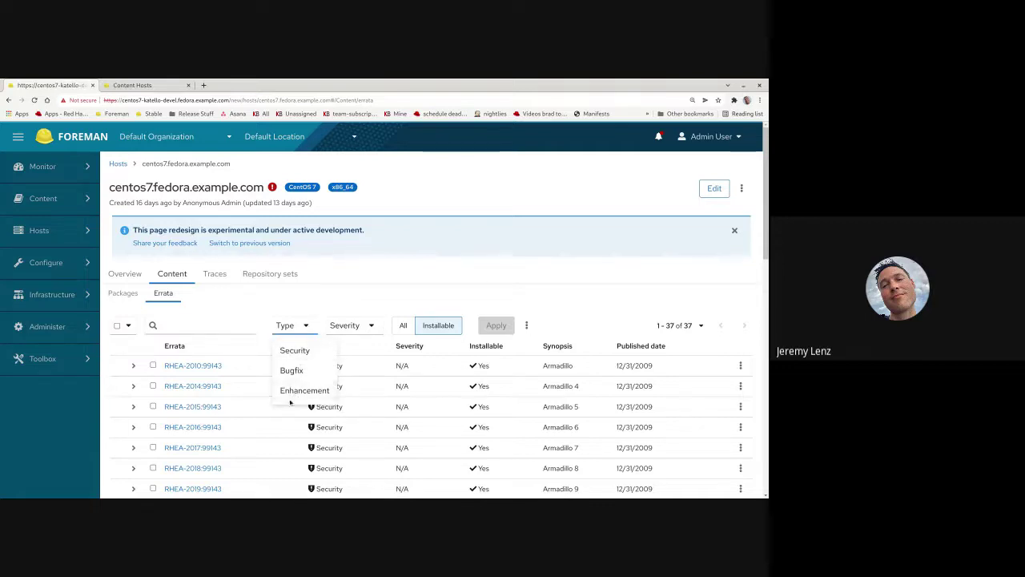
pyautogui.click(358, 327)
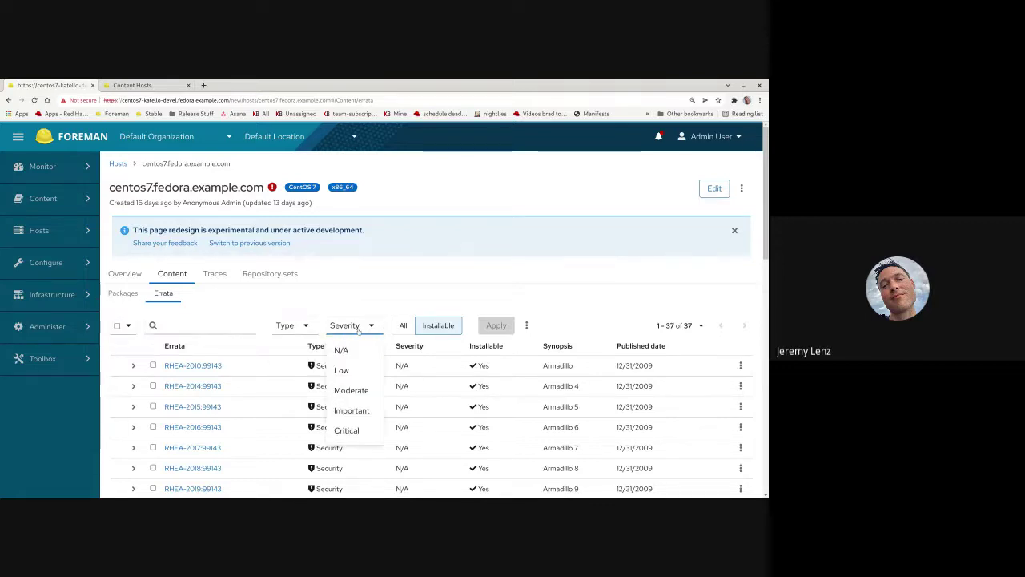
pyautogui.click(293, 305)
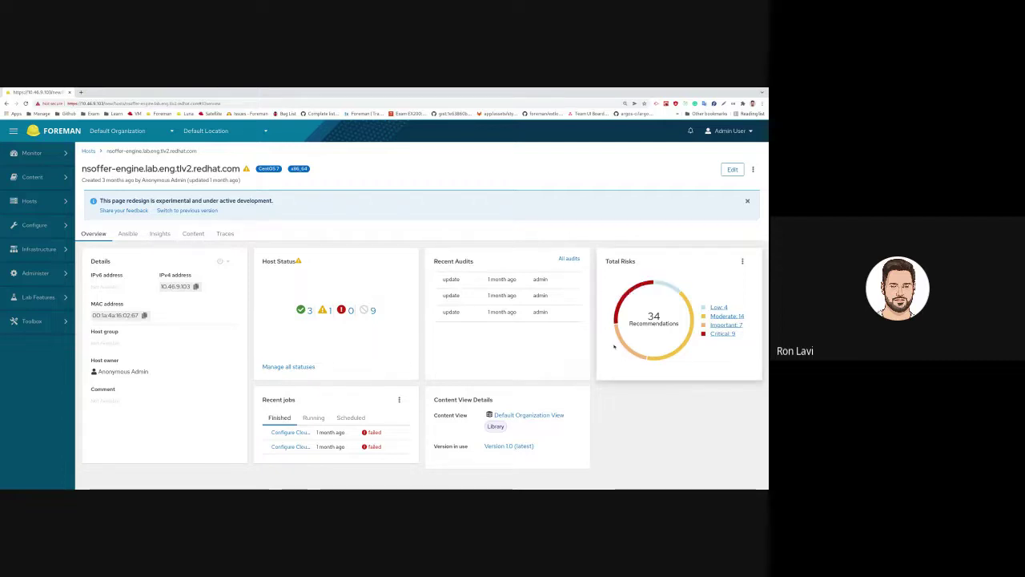
pyautogui.moveTo(619, 341)
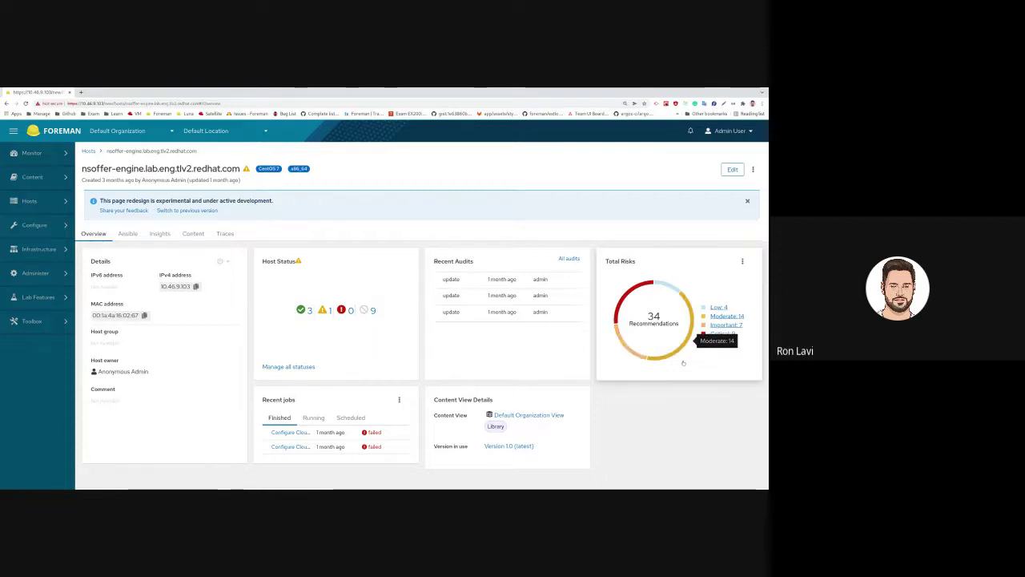
pyautogui.moveTo(688, 339)
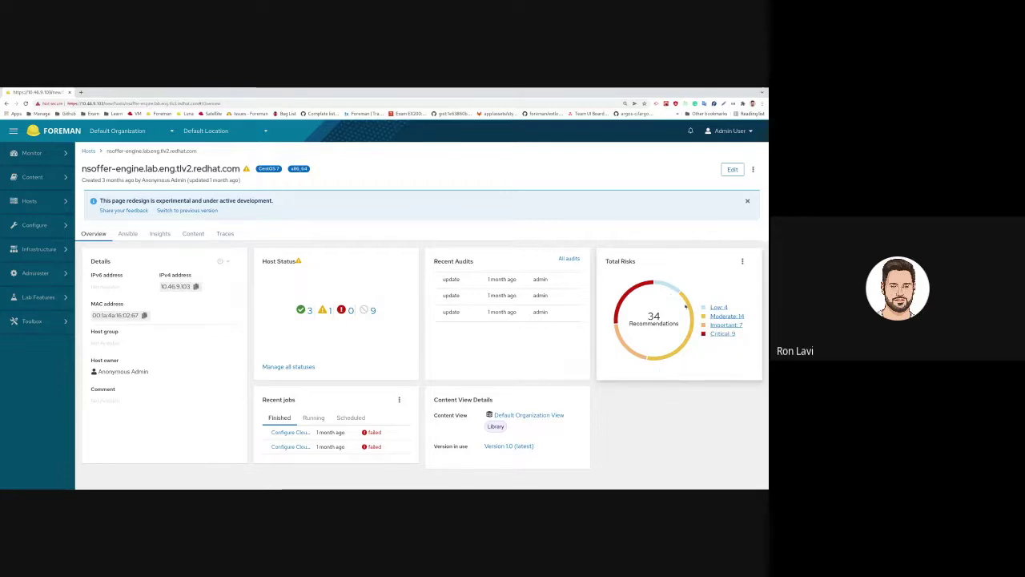
pyautogui.moveTo(675, 291)
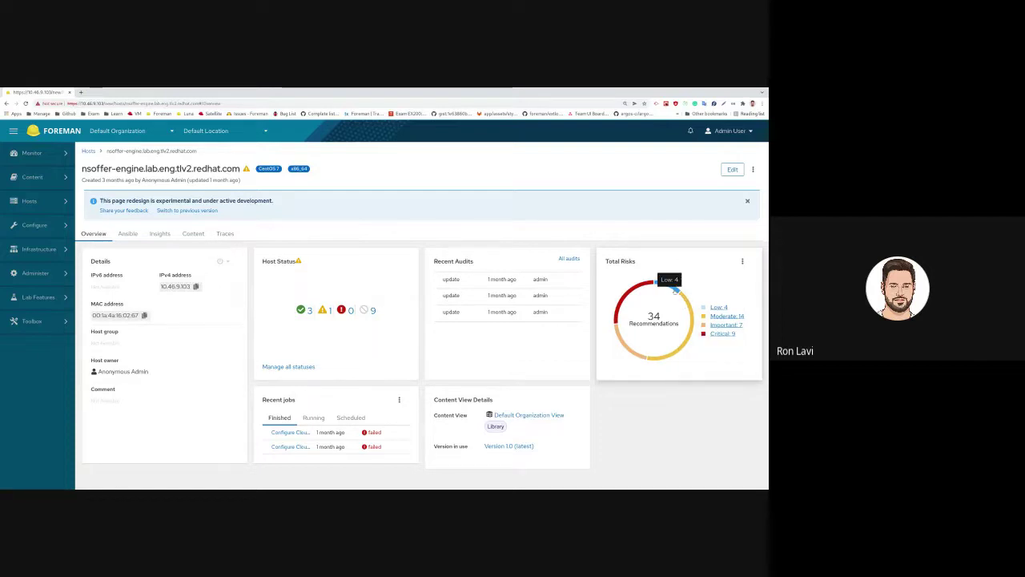
# - Filter Insights by the low and critical risk segments, then clear total_risk to list all 34
pyautogui.click(675, 290)
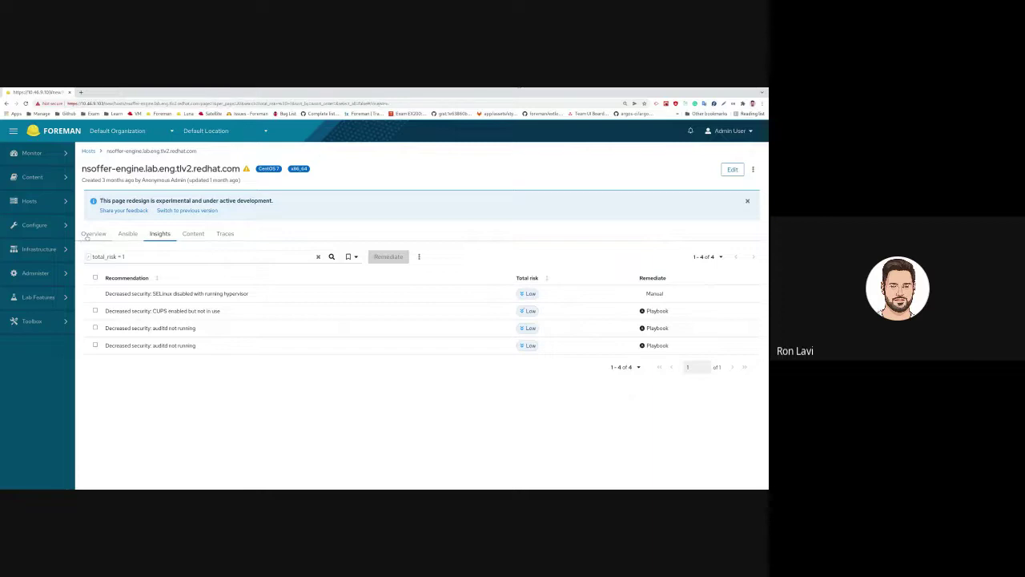
pyautogui.click(91, 233)
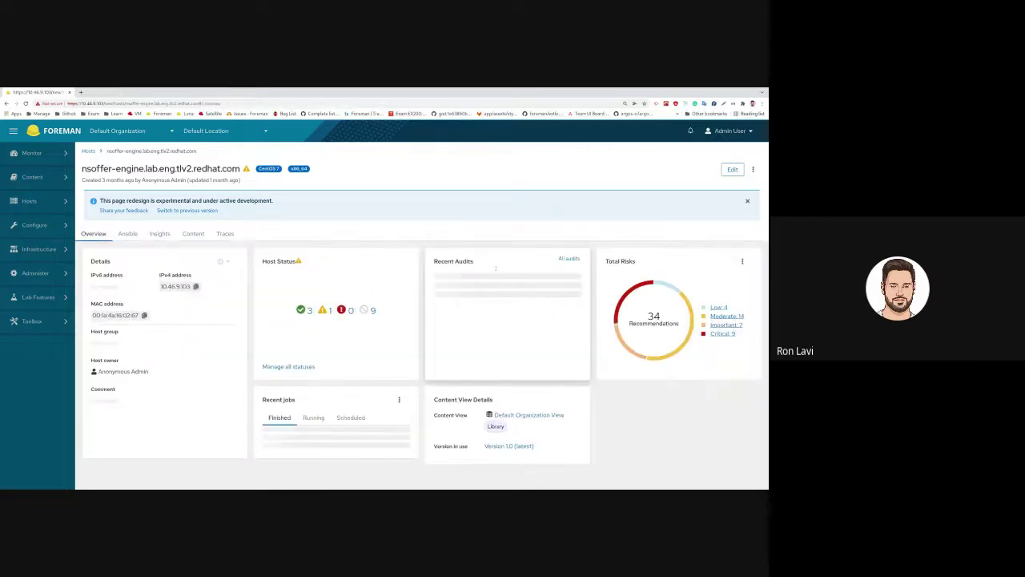
pyautogui.click(641, 288)
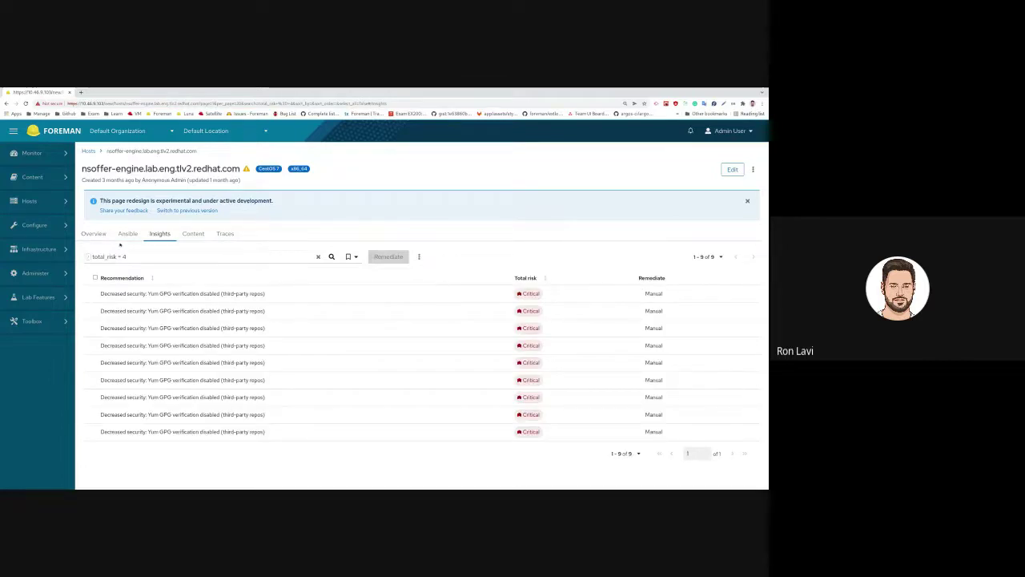
pyautogui.click(318, 257)
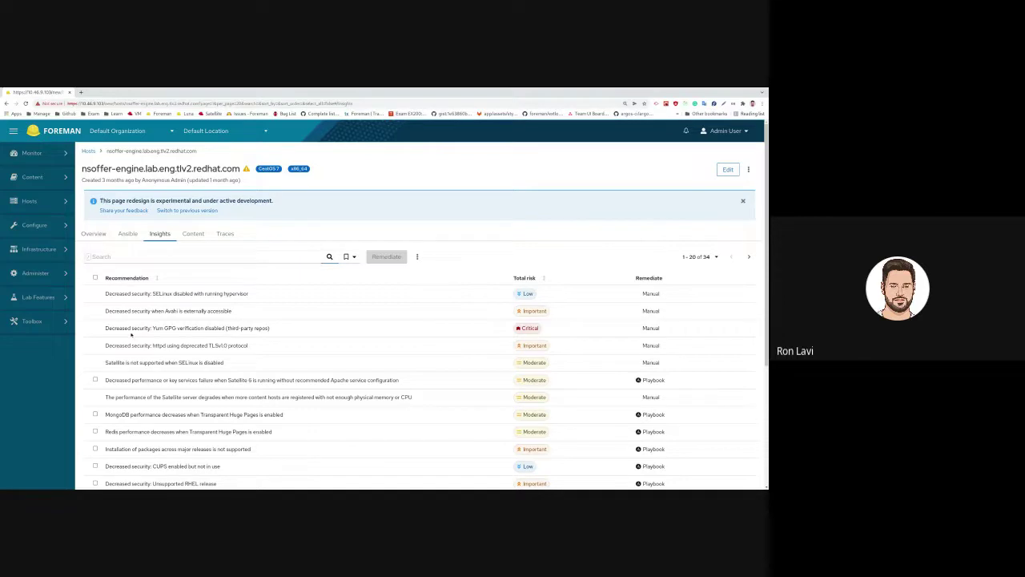
# - Select all recommendations across pages, review the summary and remediate them as a job invocation
pyautogui.click(94, 278)
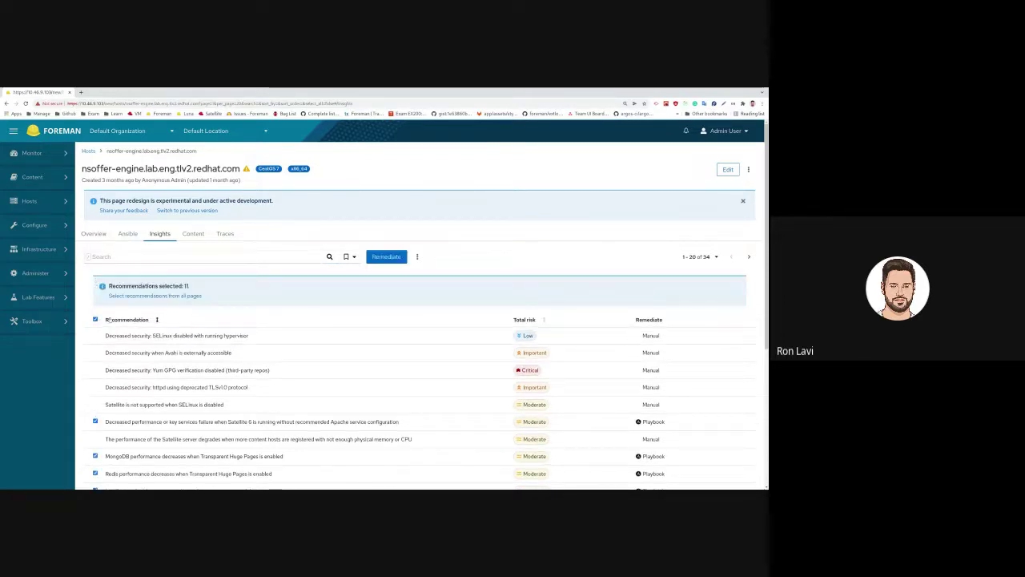
pyautogui.click(130, 296)
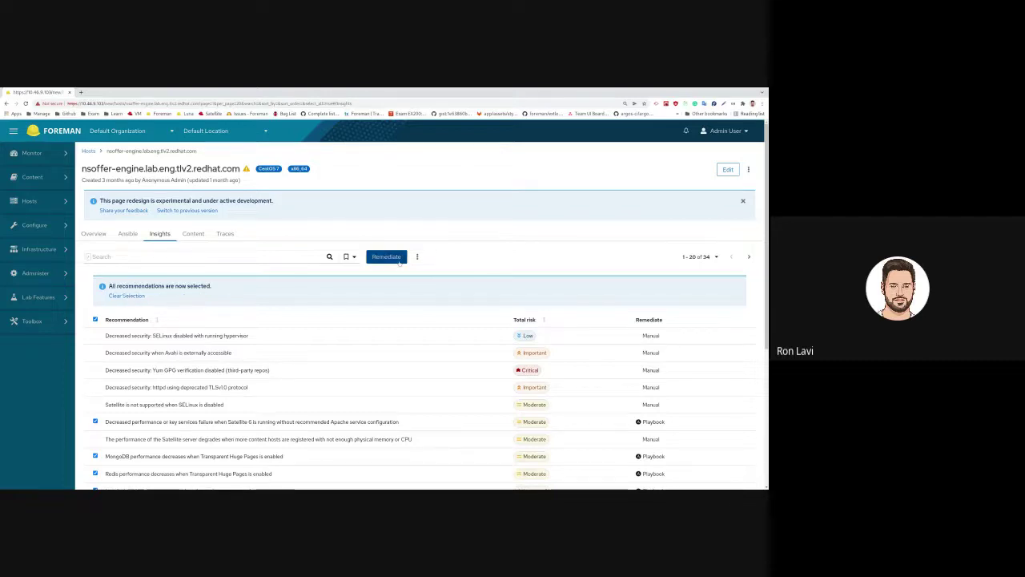
pyautogui.click(398, 258)
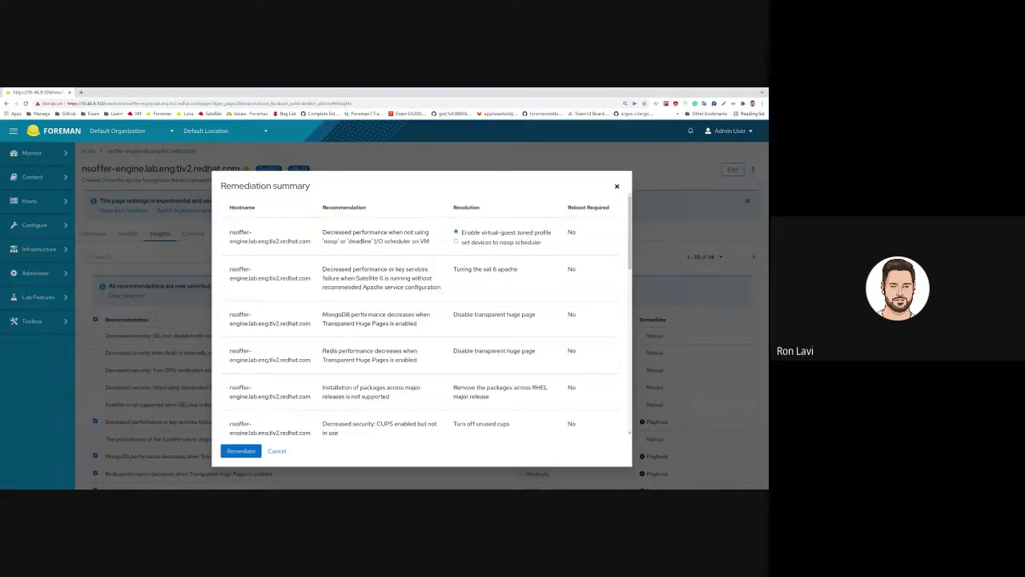
pyautogui.moveTo(628, 251)
pyautogui.mouseDown()
pyautogui.moveTo(633, 403)
pyautogui.moveTo(633, 232)
pyautogui.mouseUp()
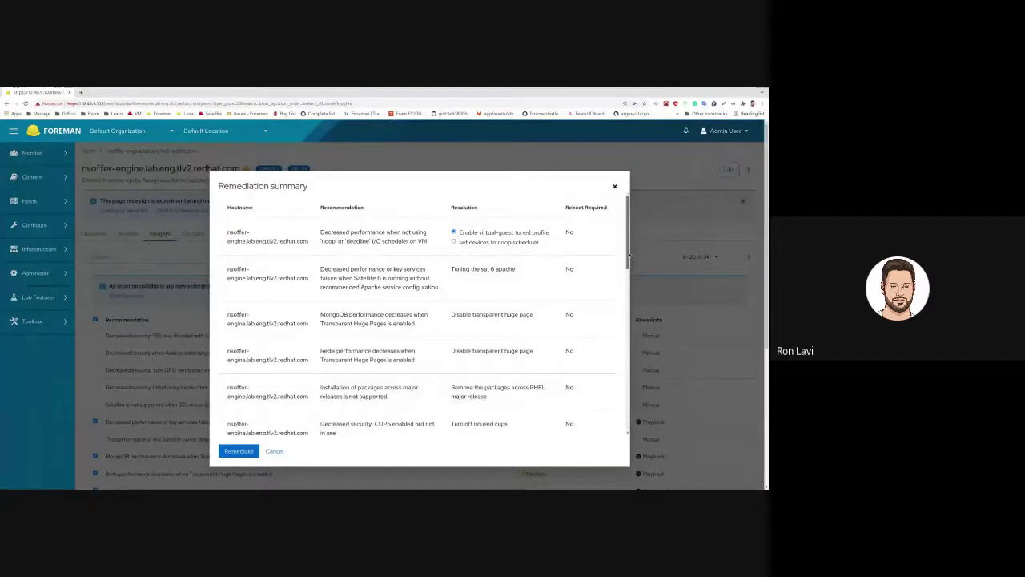
pyautogui.moveTo(629, 255); pyautogui.dragTo(625, 331)
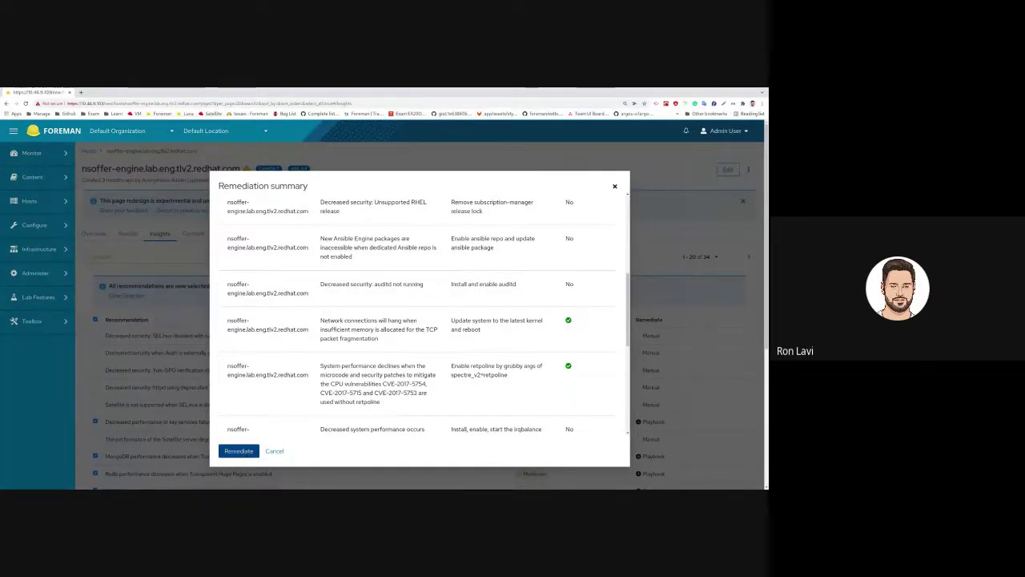
pyautogui.click(241, 451)
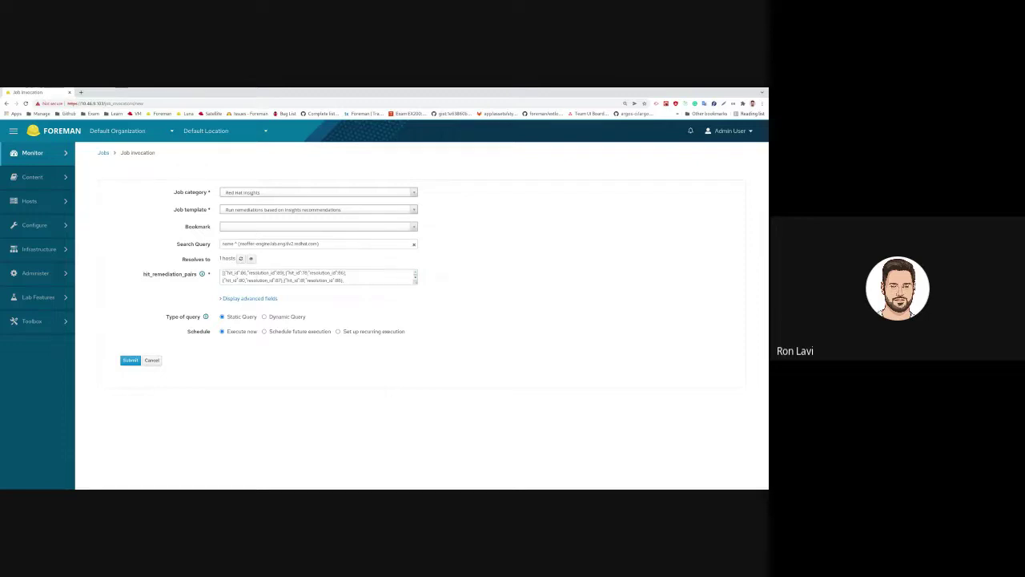
# - Review the hit_remediation_pairs values, then head back to the nsoffer-engine host's Insights tab
pyautogui.click(392, 276)
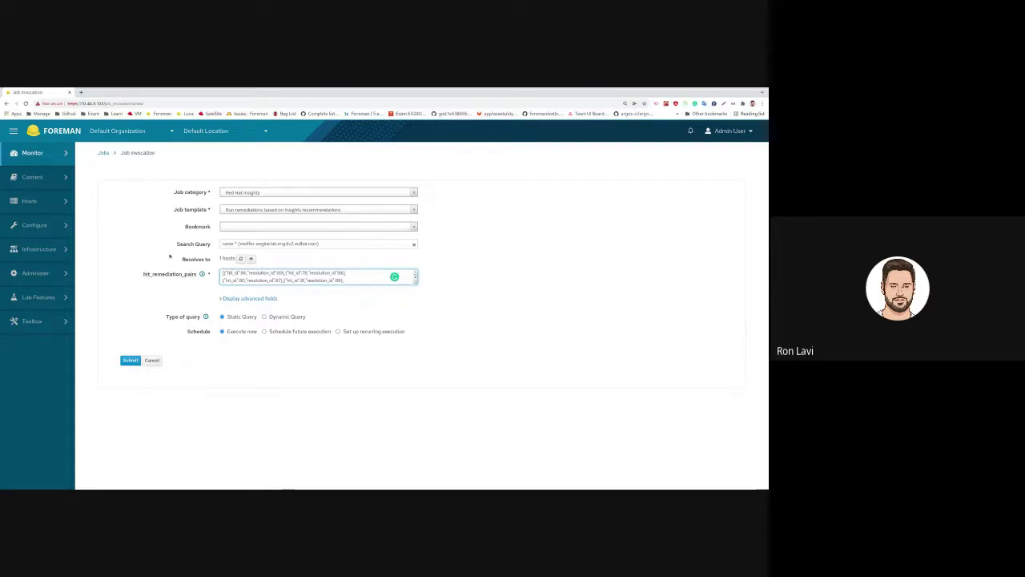
pyautogui.moveTo(72, 228)
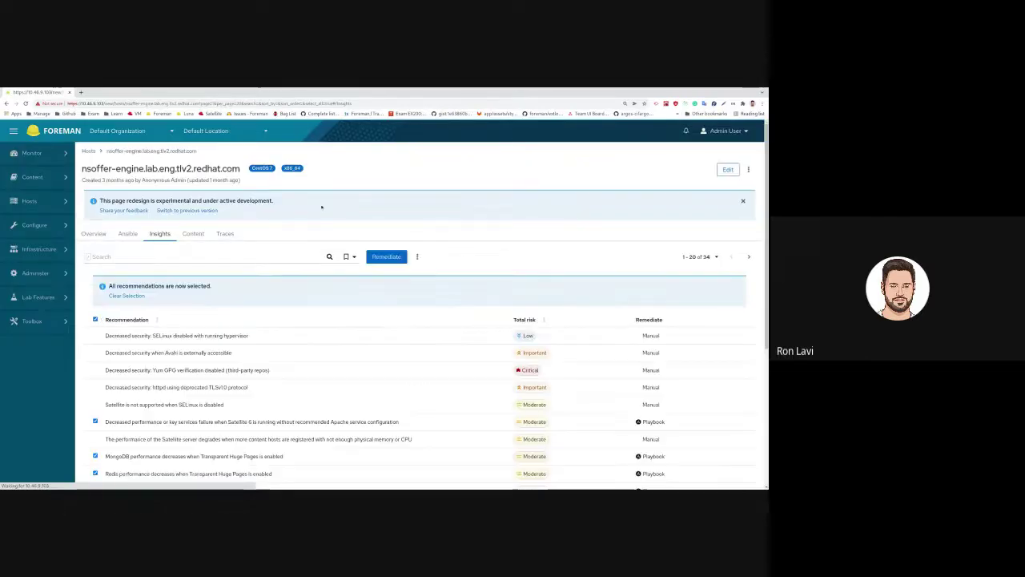
pyautogui.click(94, 233)
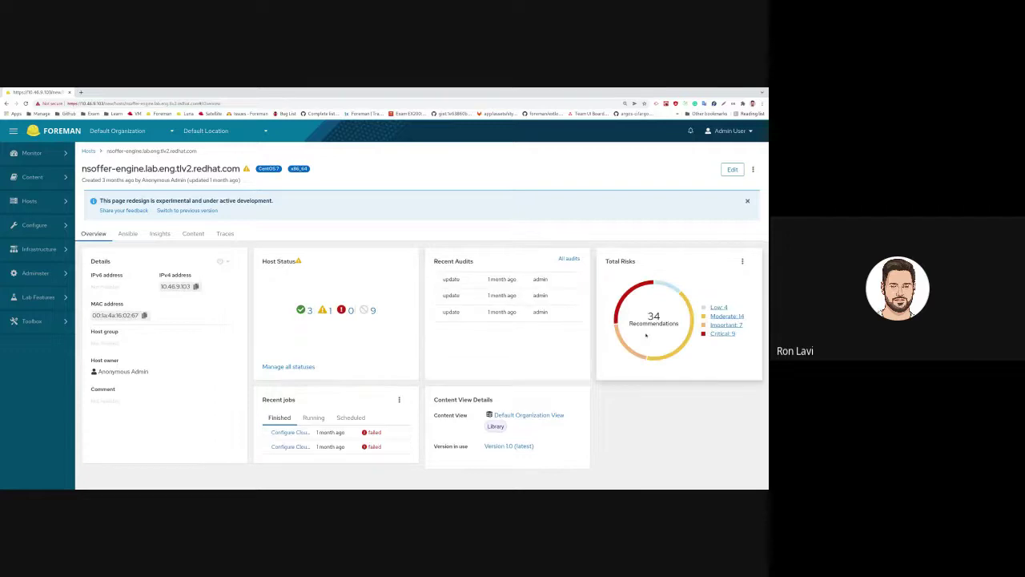
pyautogui.click(743, 262)
pyautogui.click(719, 280)
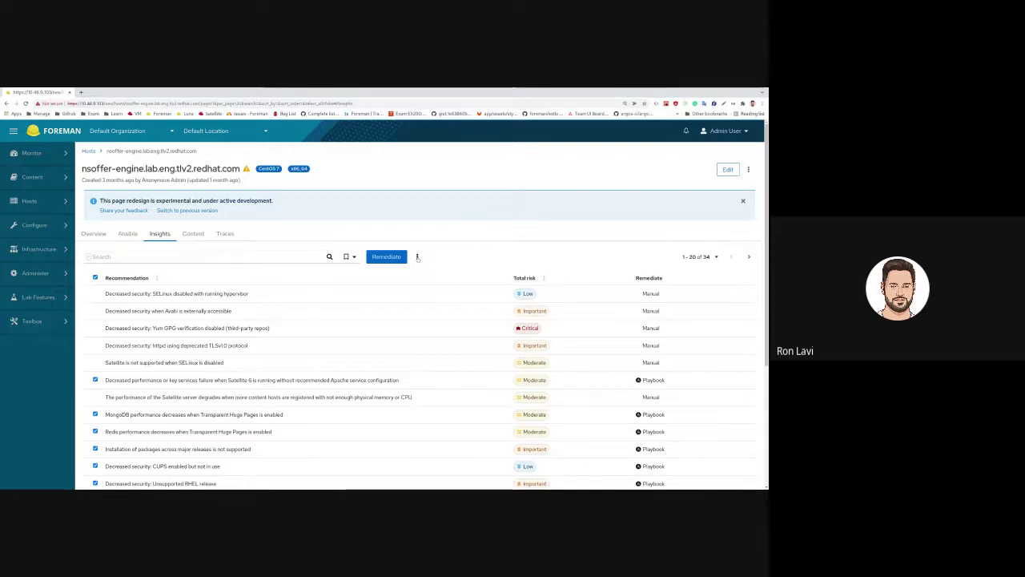
# - Open the global Red Hat Insights page from the kebab menu and deselect all 34 recommendations
pyautogui.click(417, 257)
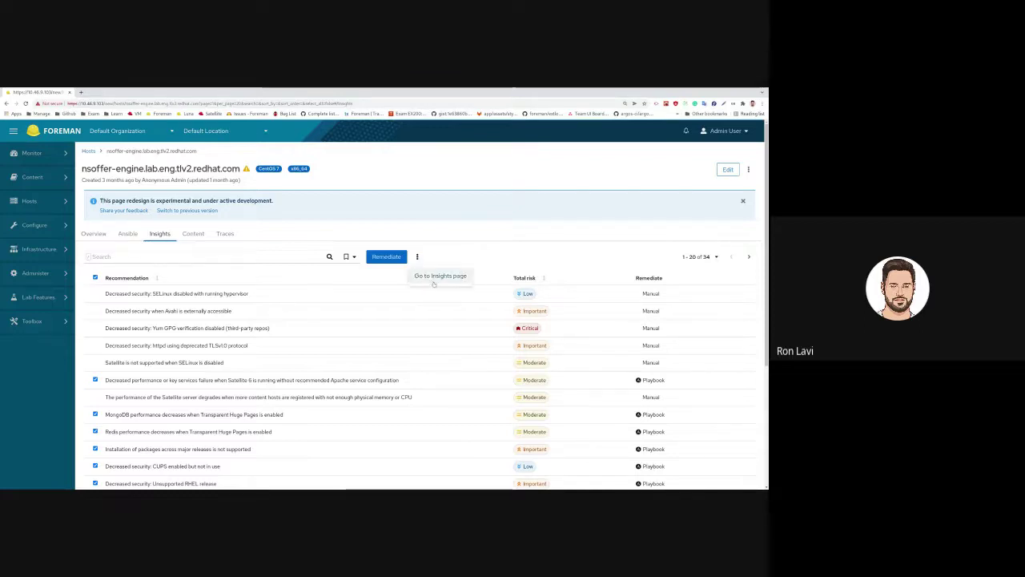
pyautogui.click(433, 276)
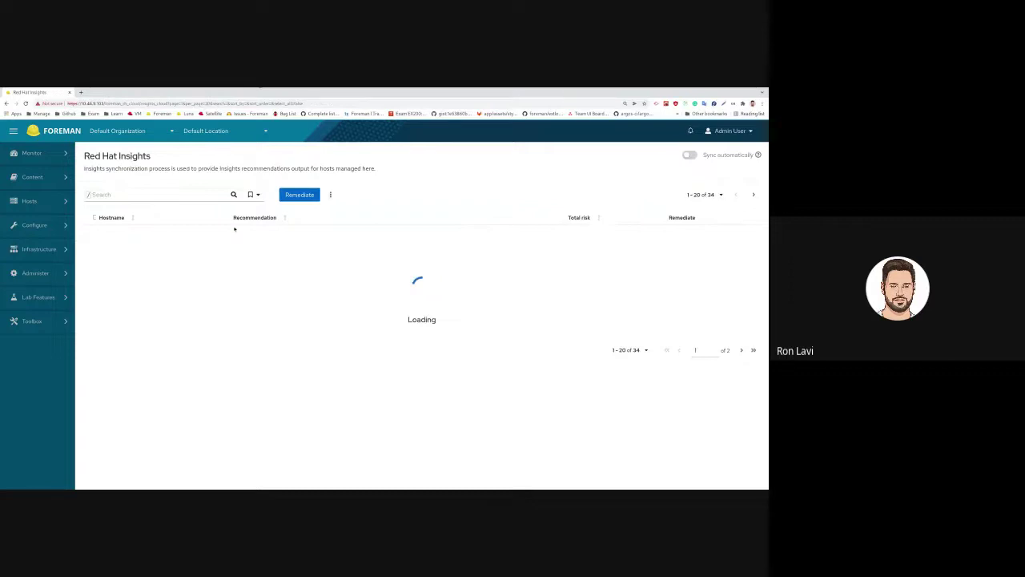
pyautogui.click(96, 217)
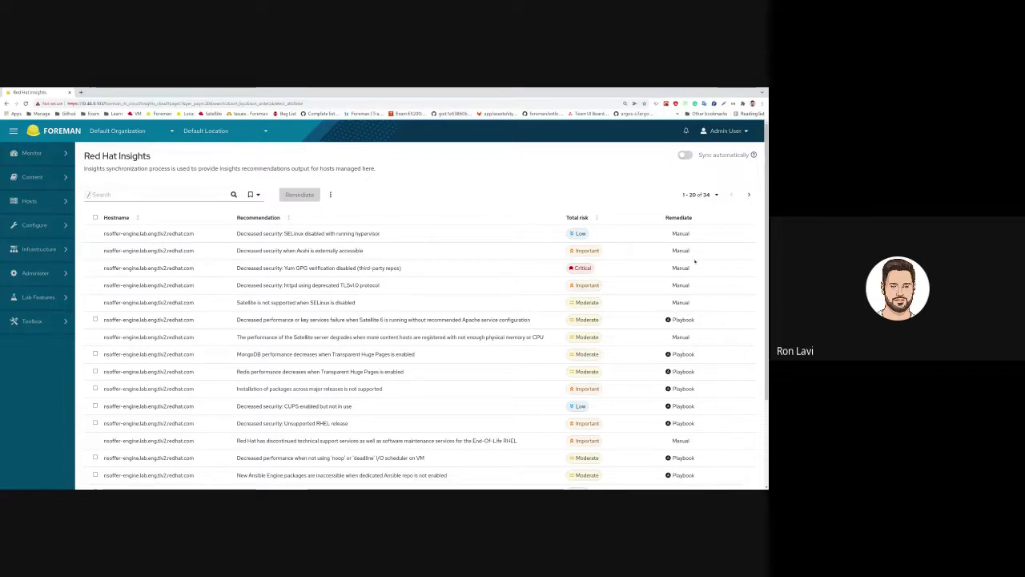
pyautogui.scroll(-1, 759, 310)
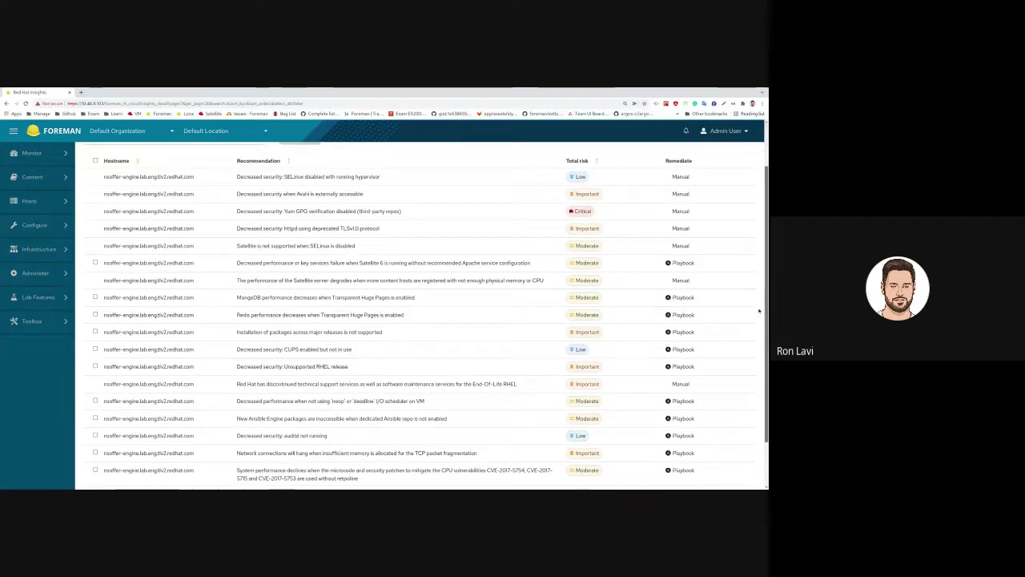
pyautogui.scroll(1, 759, 311)
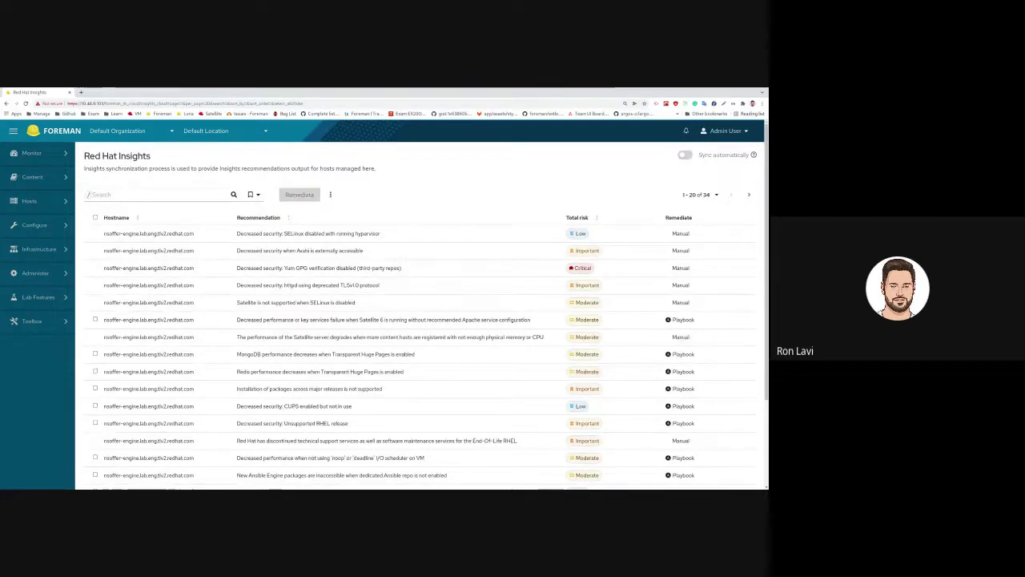
pyautogui.moveTo(53, 210)
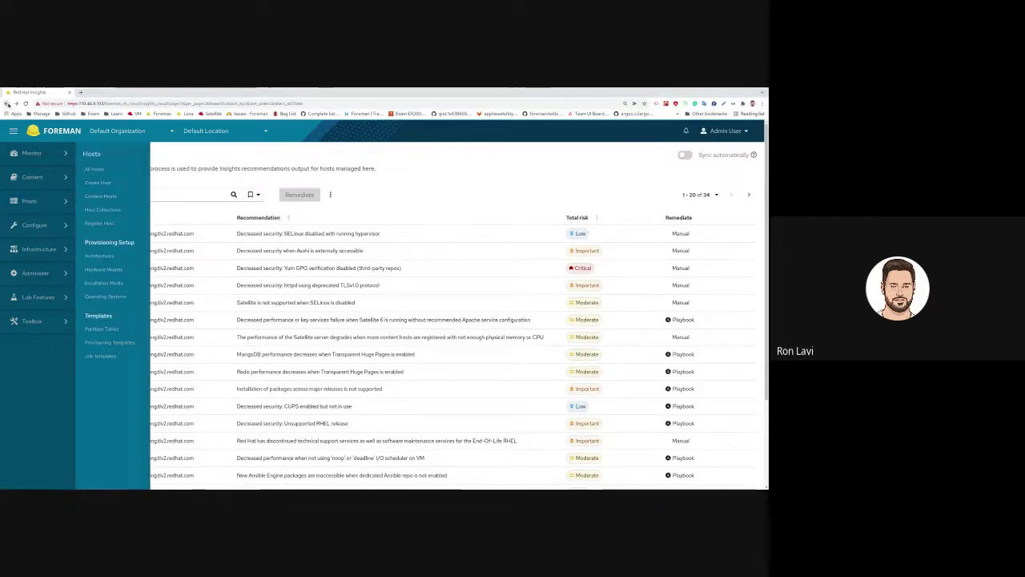
# - Go back from the Red Hat Insights page to the previous host page
pyautogui.click(7, 104)
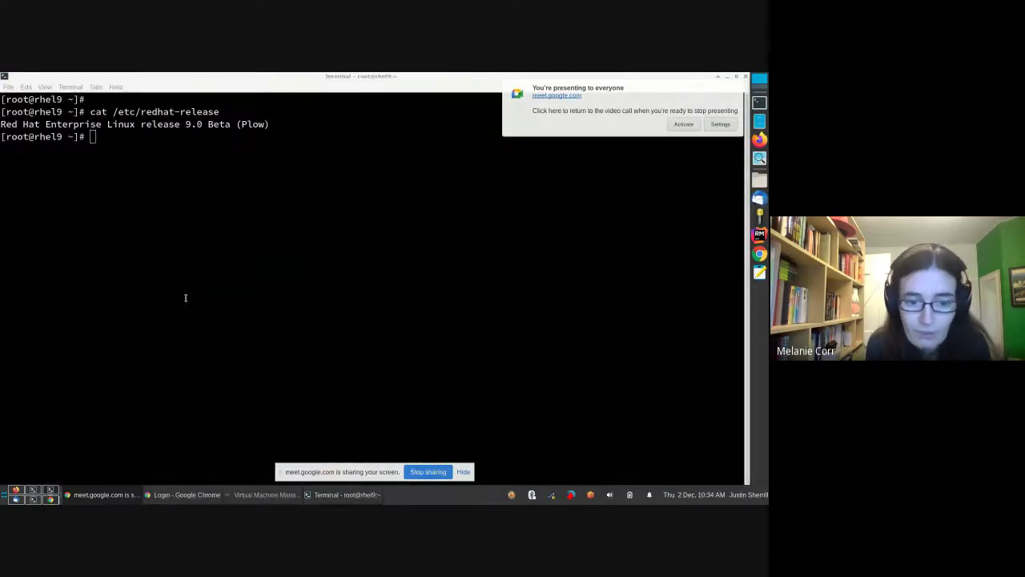
# - Rerun cat /etc/redhat-release to confirm the machine runs RHEL 9.0 Beta
pyautogui.click(168, 288)
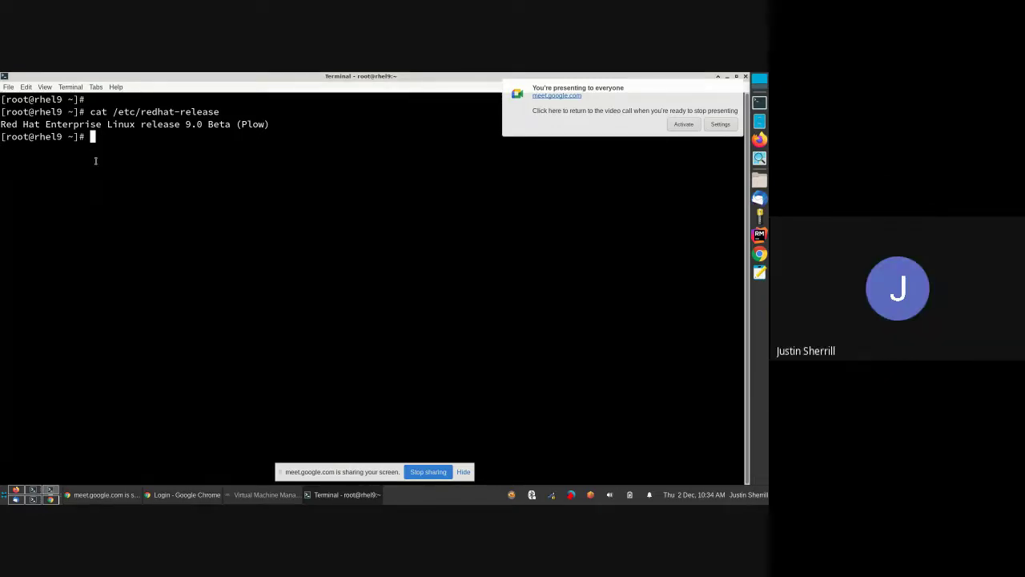
pyautogui.press('Up')
pyautogui.press('Return')
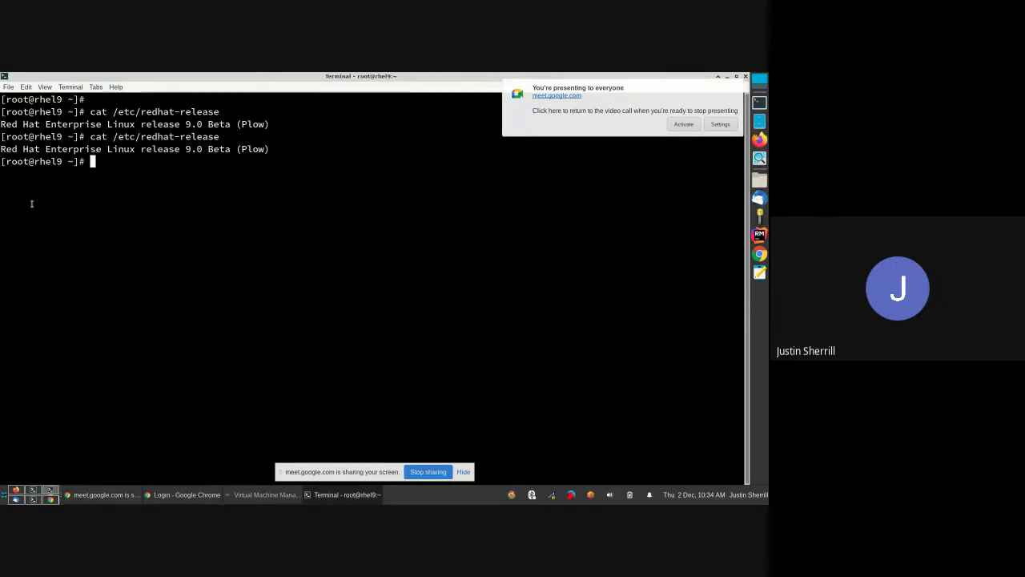
# - Log back in to Foreman with the username and password
pyautogui.hotkey('alt', 'Tab')
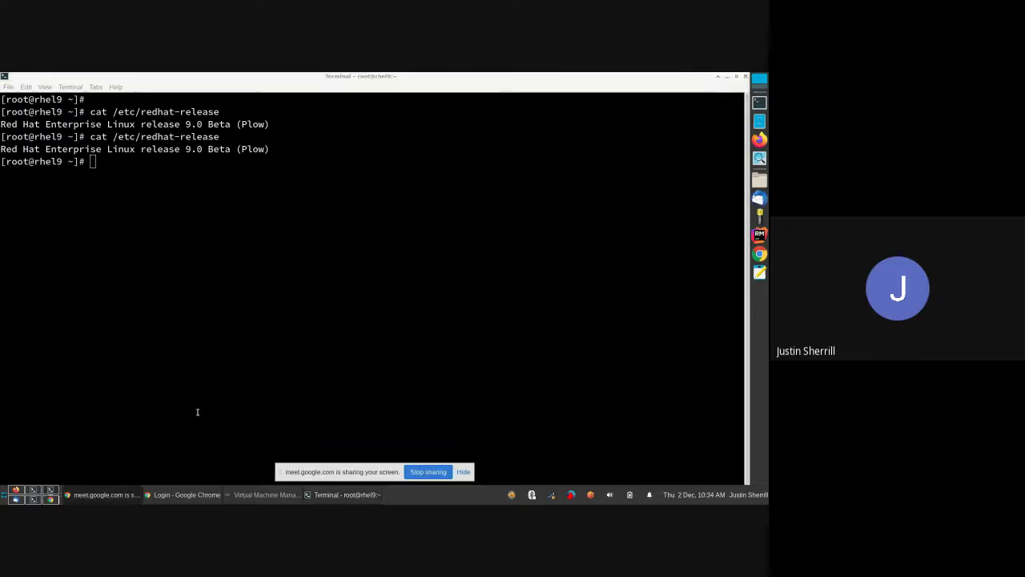
pyautogui.click(209, 496)
pyautogui.write('admin')
pyautogui.press('Tab')
pyautogui.write('changeme')
pyautogui.press('Return')
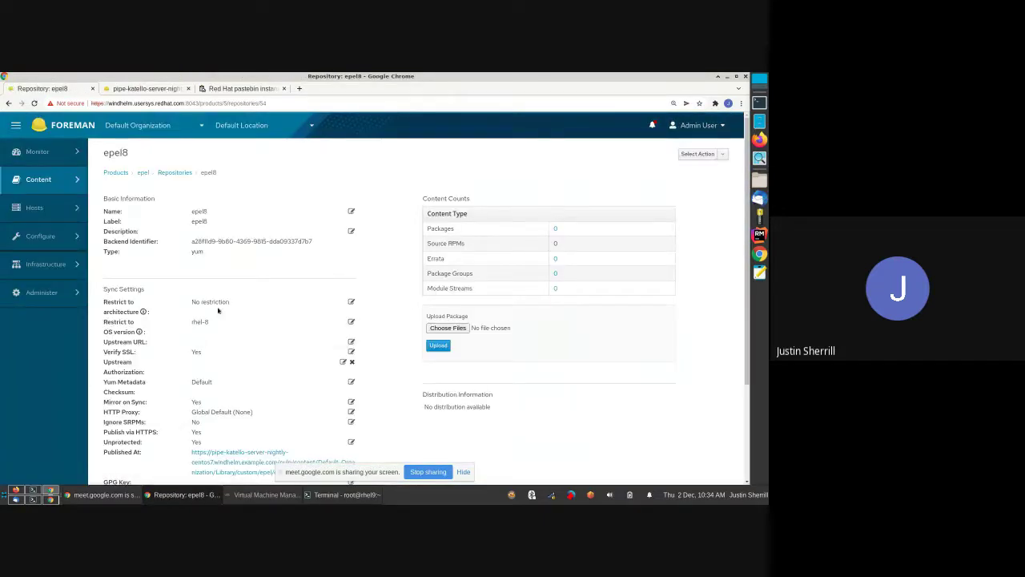
# - Inspect the epel8 repository's architecture and OS version restrictions without changing them
pyautogui.scroll(-1, 224, 300)
pyautogui.scroll(1, 225, 300)
pyautogui.scroll(-1, 222, 291)
pyautogui.click(222, 282)
pyautogui.click(223, 282)
pyautogui.click(205, 285)
pyautogui.click(222, 299)
pyautogui.click(210, 300)
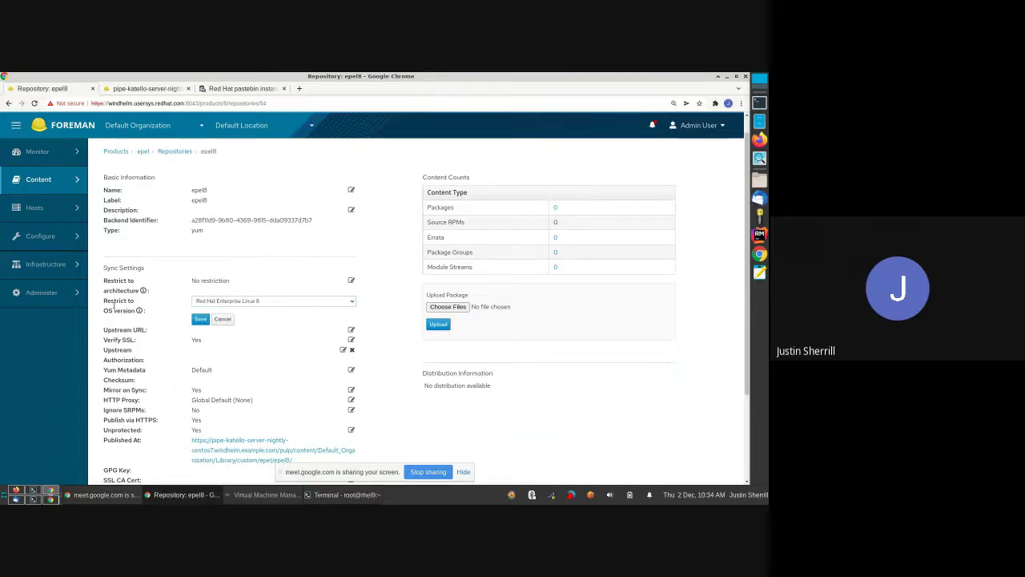
pyautogui.click(240, 301)
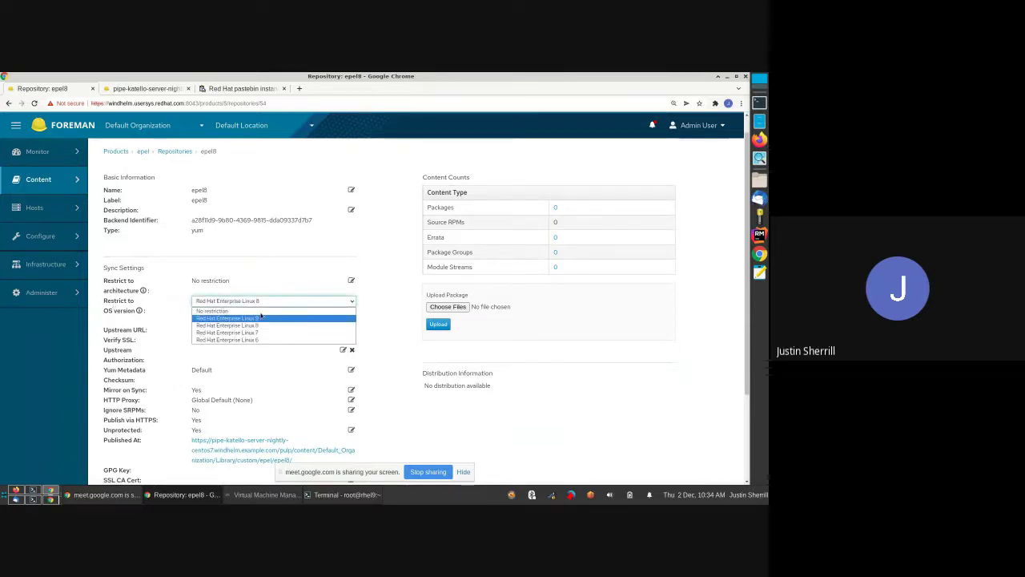
# - Open the epel9 repository, leave its rhel-9 OS restriction unchanged, and bring up the terminal
pyautogui.click(195, 148)
pyautogui.click(176, 151)
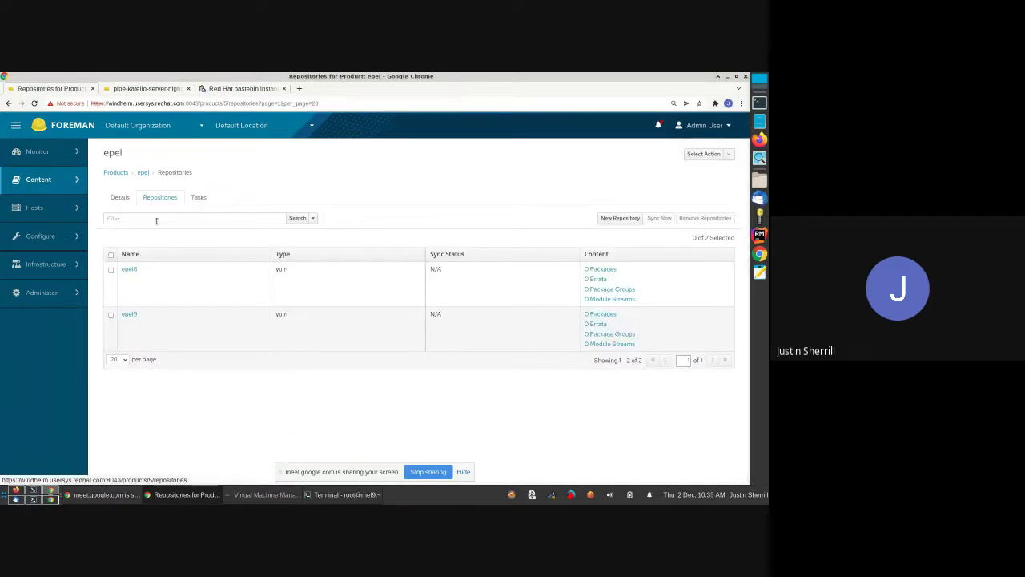
pyautogui.click(128, 270)
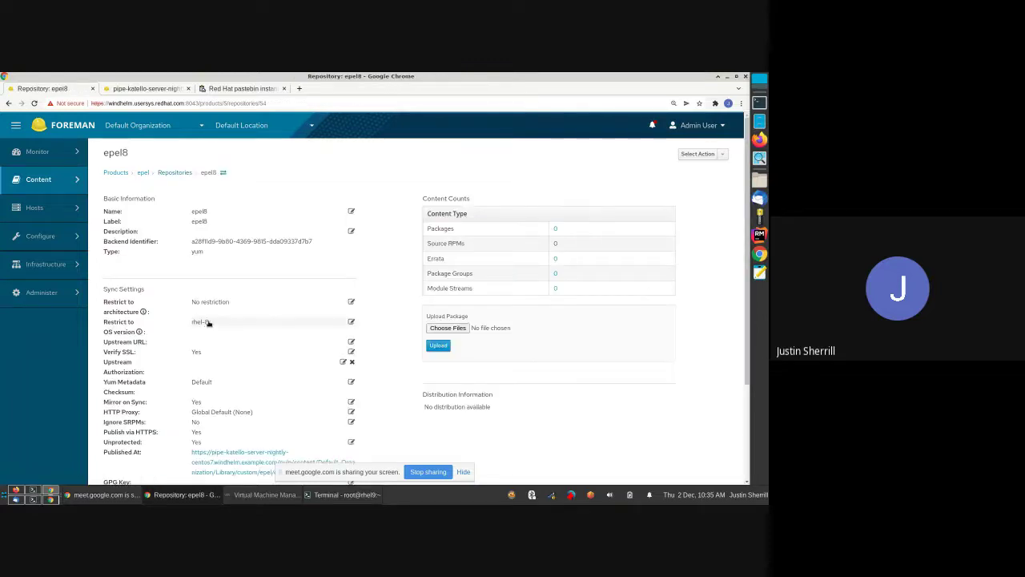
pyautogui.click(165, 173)
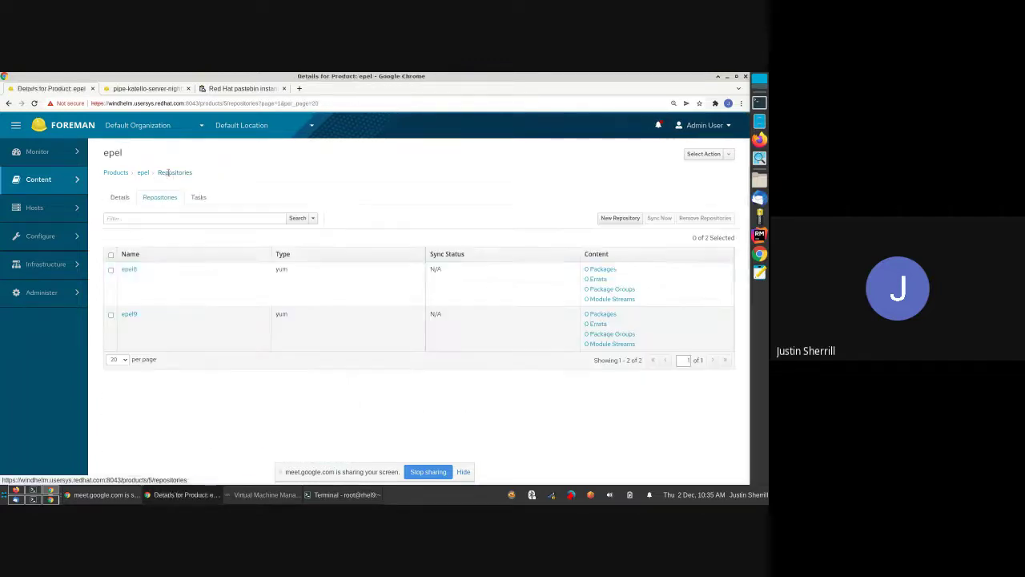
pyautogui.click(128, 313)
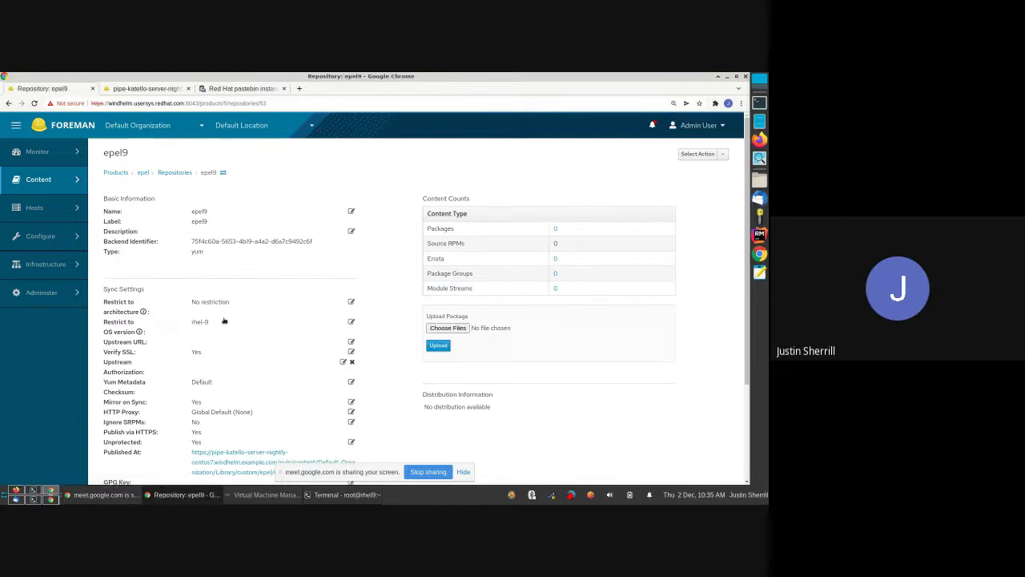
pyautogui.click(222, 323)
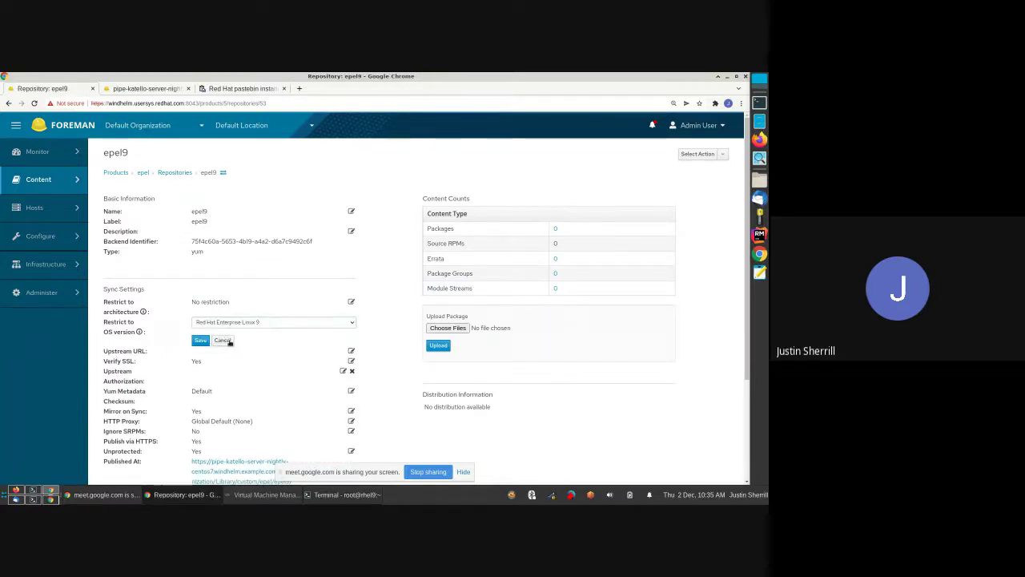
pyautogui.click(227, 342)
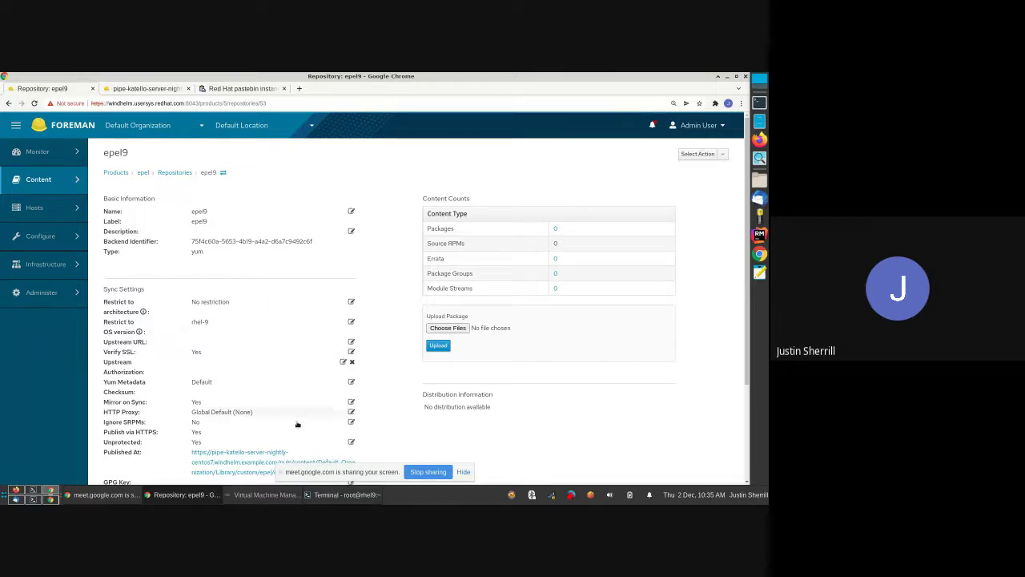
pyautogui.click(340, 496)
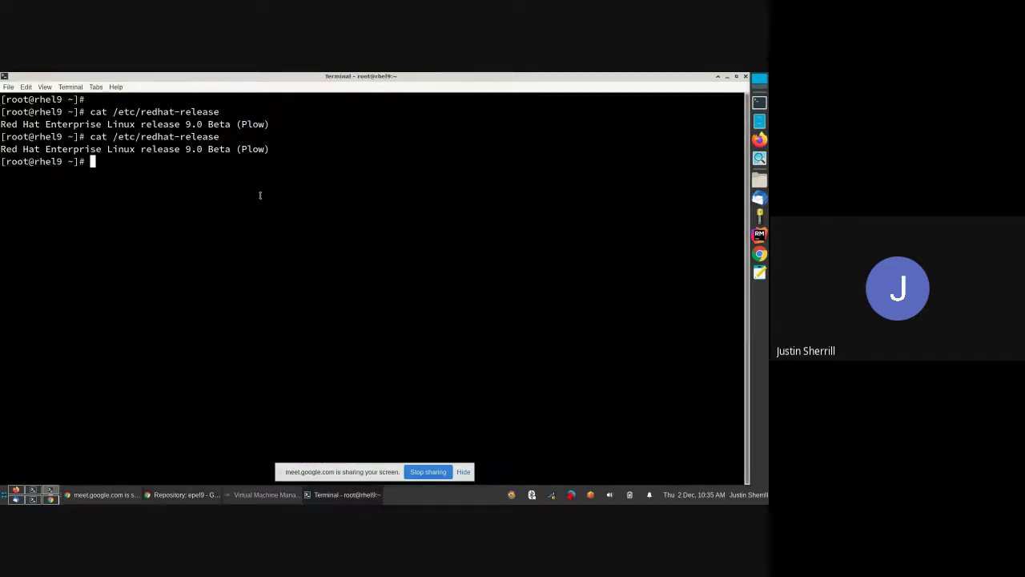
# - Check the host's subscriptions with subscription-manager list and list --consumed
pyautogui.write('subscription-manager  list -')
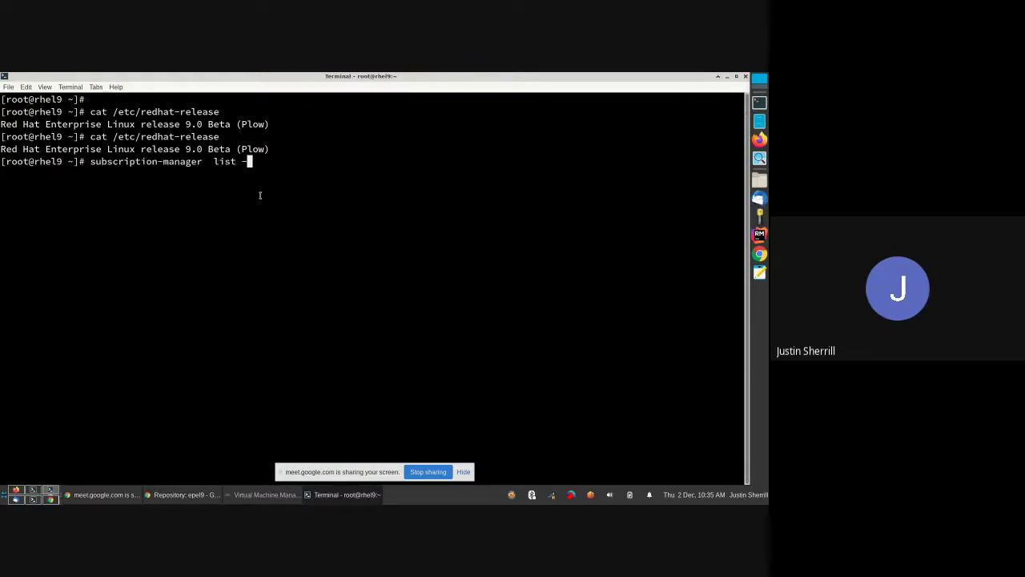
pyautogui.write('-attached')
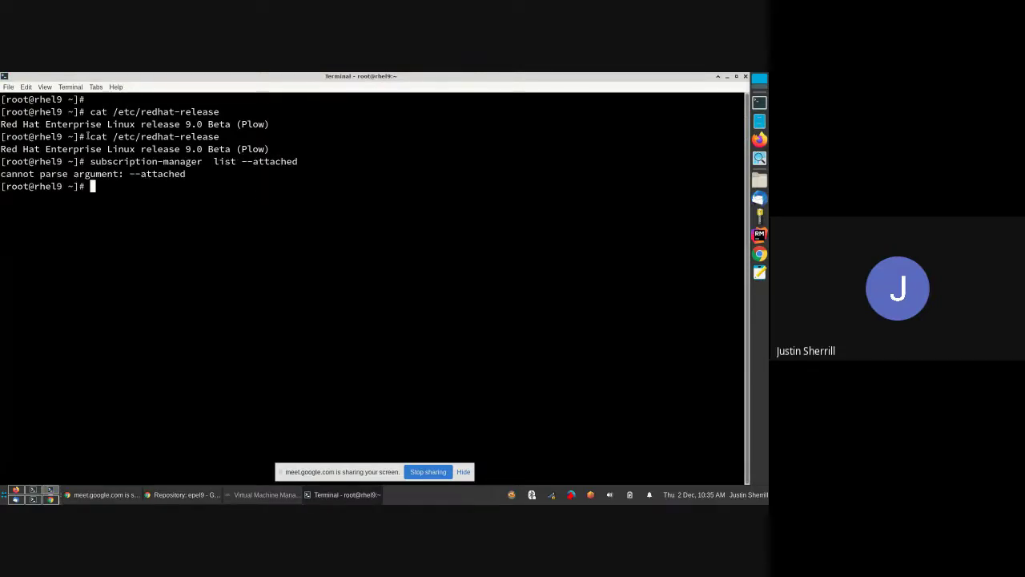
pyautogui.press('Up')
pyautogui.press('BackSpace')
pyautogui.press('BackSpace')
pyautogui.press('BackSpace')
pyautogui.press('BackSpace')
pyautogui.press('BackSpace')
pyautogui.press('BackSpace')
pyautogui.press('Return')
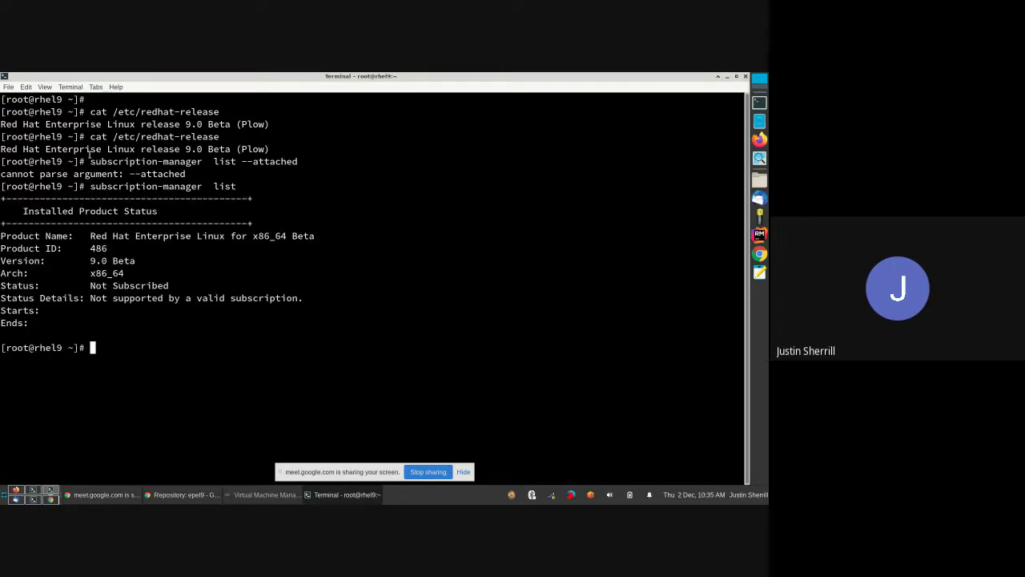
pyautogui.press('Up')
pyautogui.write('--con')
pyautogui.press('Tab')
pyautogui.press('Return')
pyautogui.scroll(2, 149, 147)
pyautogui.scroll(-2, 154, 233)
pyautogui.moveTo(120, 208); pyautogui.dragTo(249, 345)
pyautogui.click(249, 345)
# - Run yum repolist and select epel9 in the output
pyautogui.write('yum repolist')
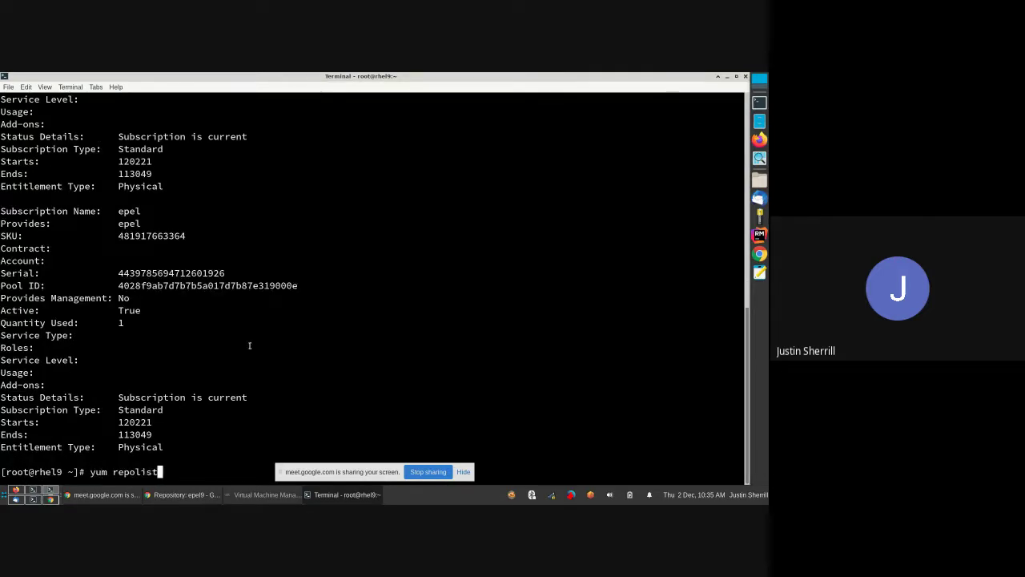
pyautogui.press('Return')
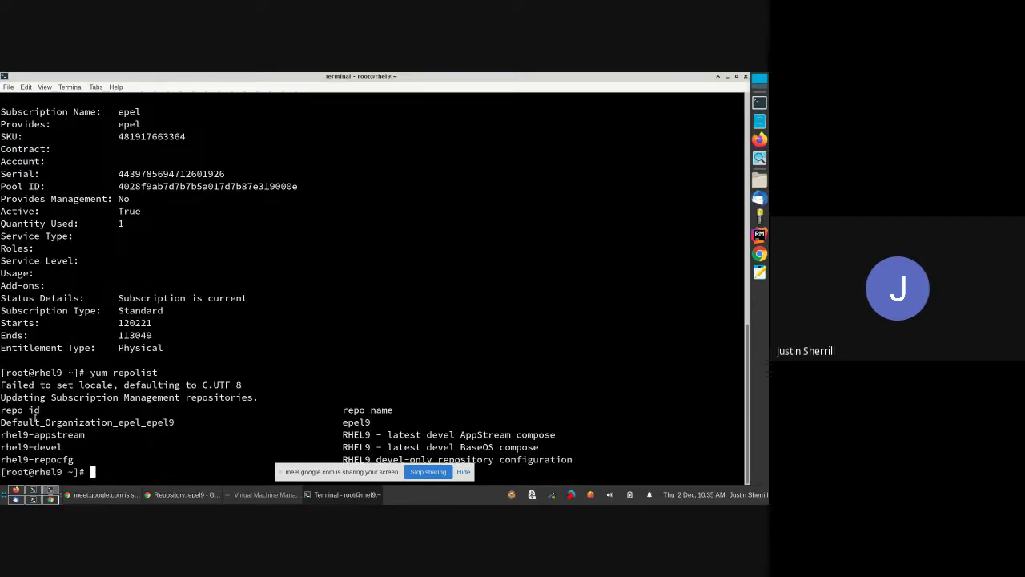
pyautogui.tripleClick(47, 422)
pyautogui.doubleClick(356, 422)
# - Restrict the epel9 repository to Red Hat Enterprise Linux 8 and save
pyautogui.hotkey('alt', 'Tab')
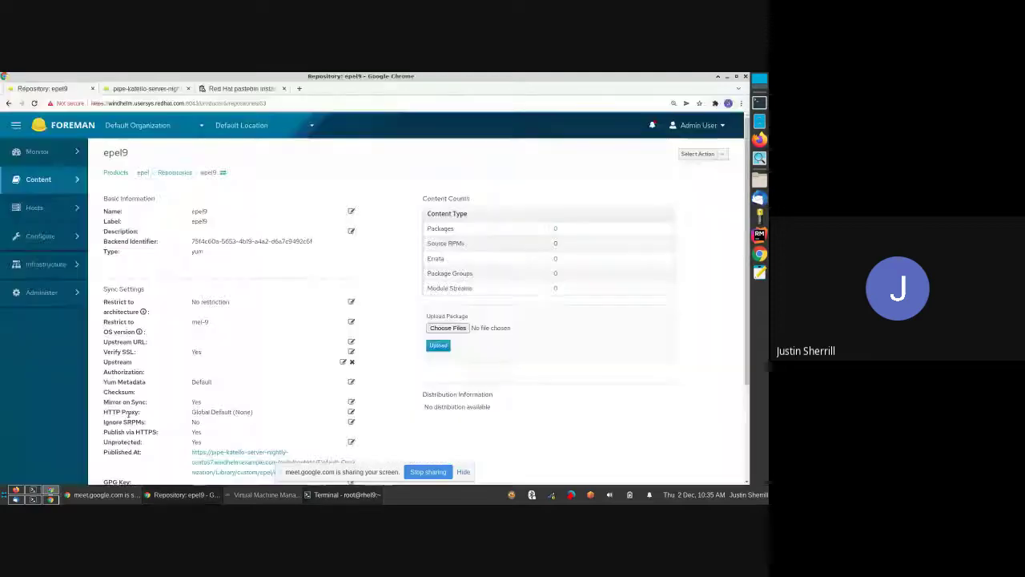
pyautogui.click(204, 322)
pyautogui.click(201, 321)
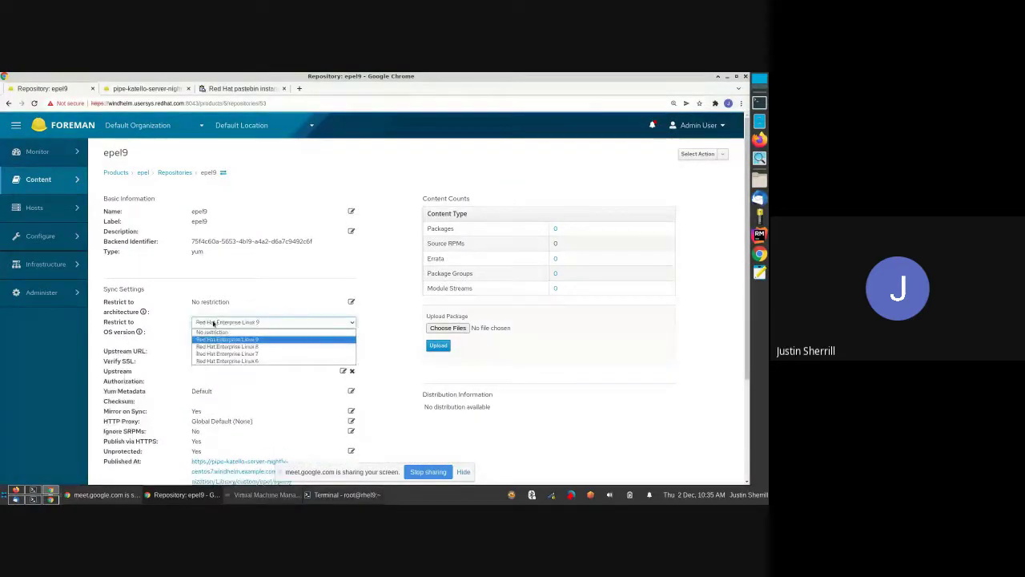
pyautogui.click(211, 346)
pyautogui.click(201, 340)
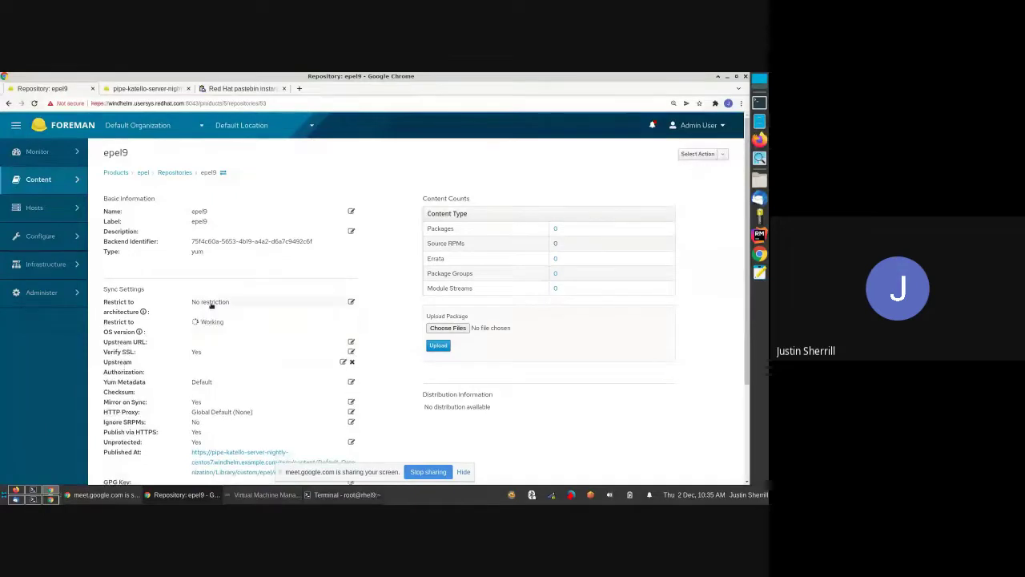
# - Rerun yum repolist in the terminal, where epel9 no longer appears
pyautogui.hotkey('alt', 'Tab')
pyautogui.press('Up')
pyautogui.press('Return')
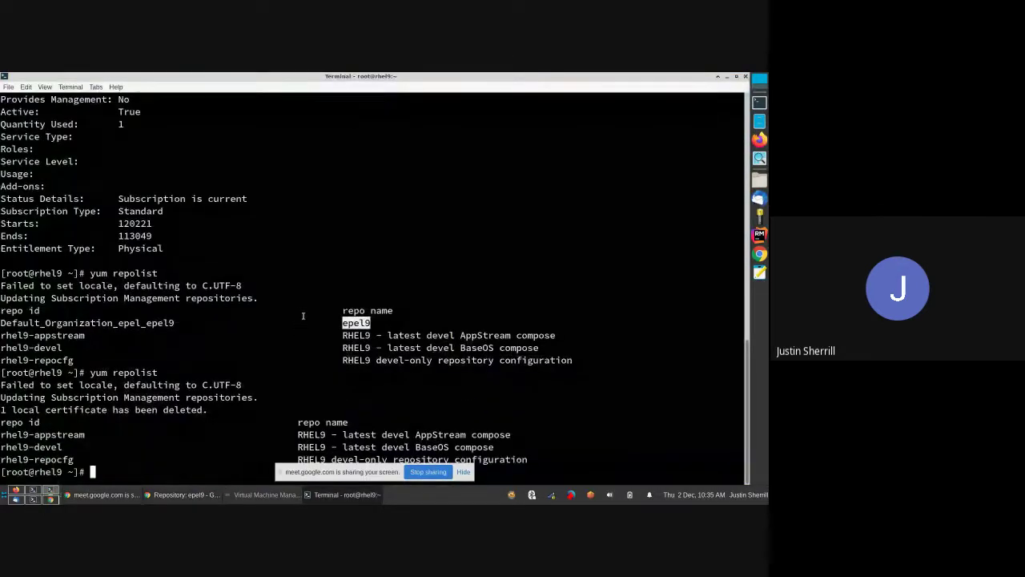
# - Clear the terminal's epel9 selection and switch to the Google Meet call
pyautogui.click(259, 447)
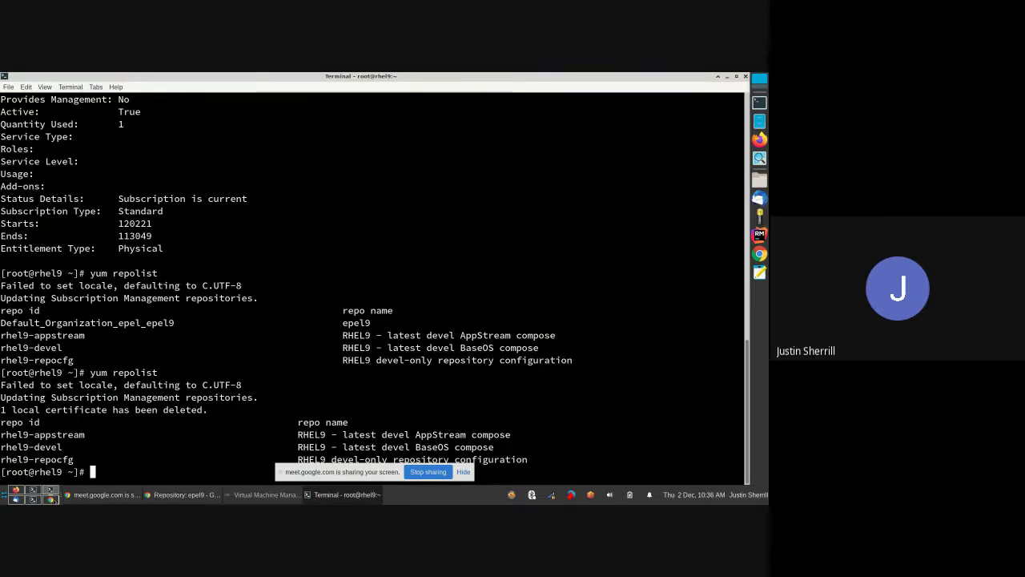
pyautogui.click(50, 498)
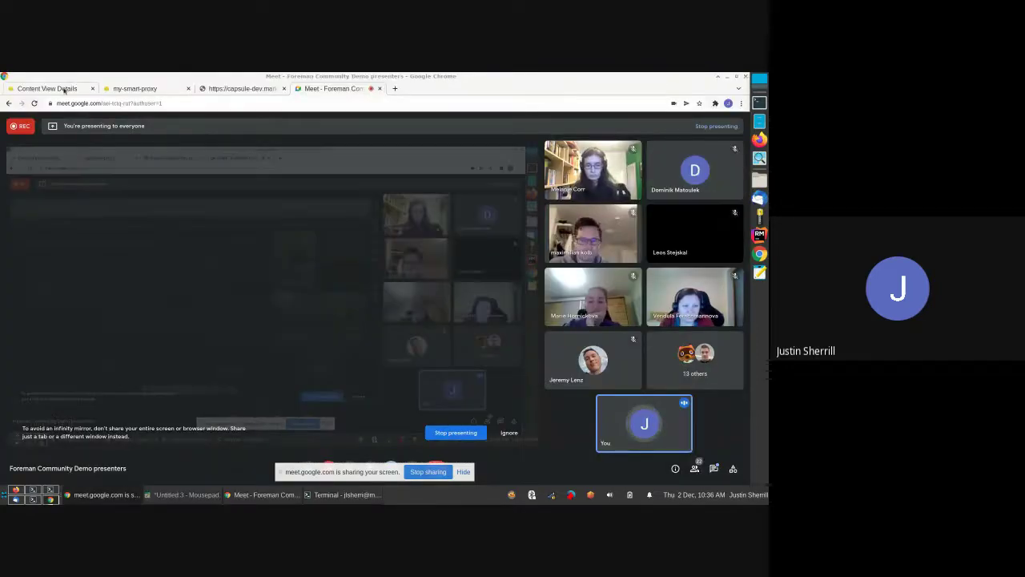
# - Show the ostree1 content view's seven repositories, then open the my-smart-proxy overview
pyautogui.click(64, 90)
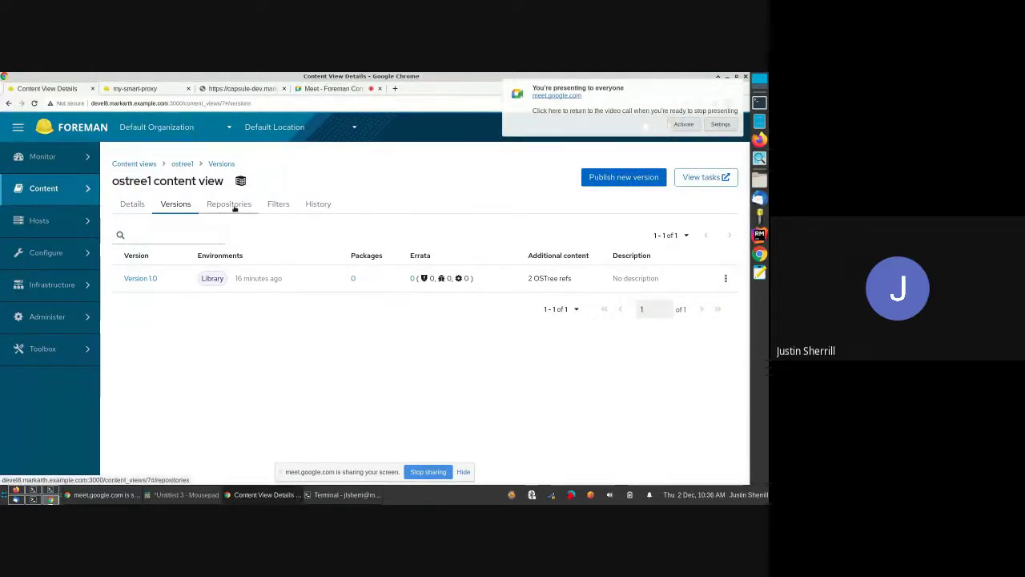
pyautogui.click(235, 206)
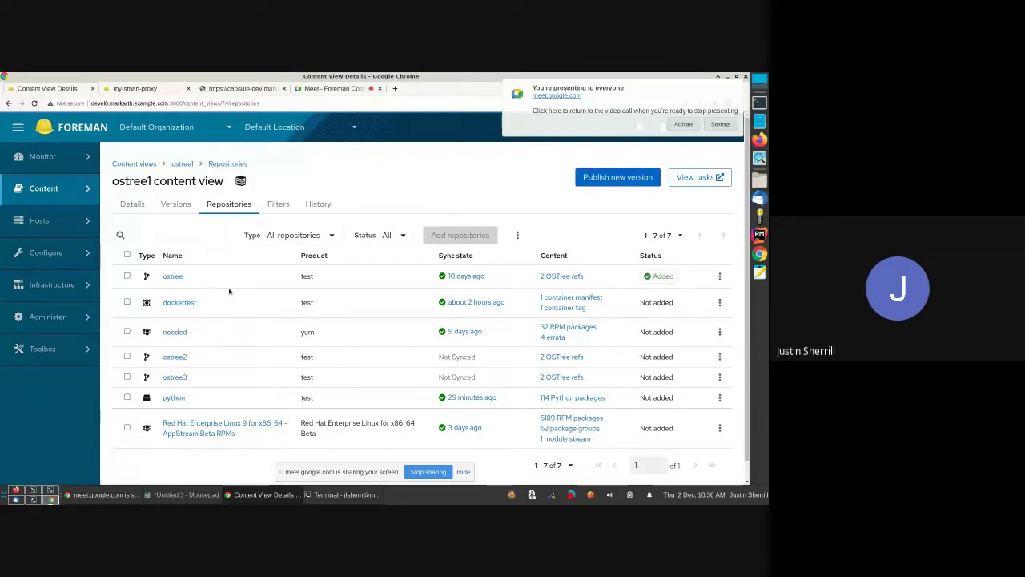
pyautogui.moveTo(52, 284)
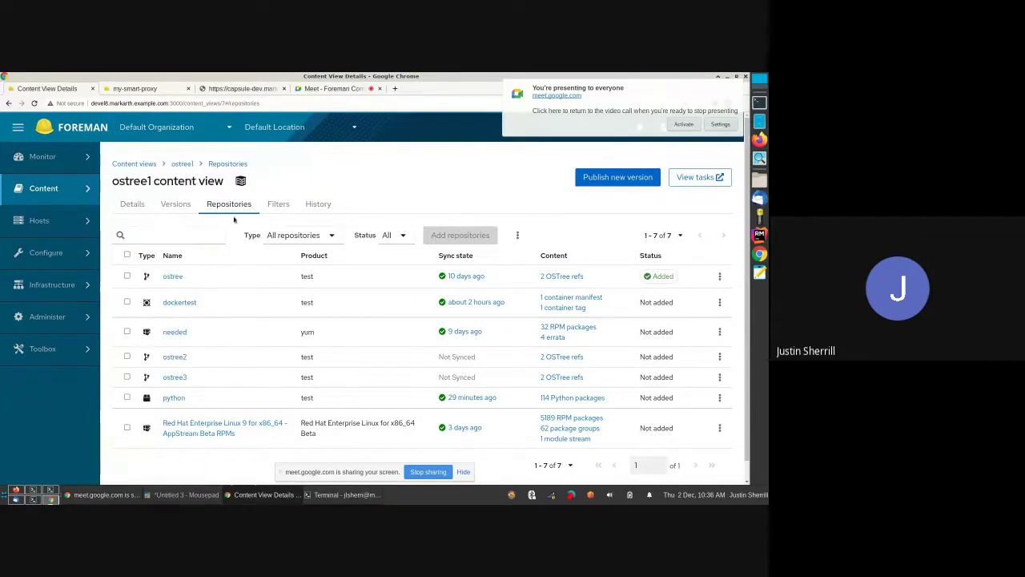
pyautogui.click(132, 203)
# - Verify my-smart-proxy has the production lifecycle environment, cancel the edit, and return to ostree1
pyautogui.click(140, 88)
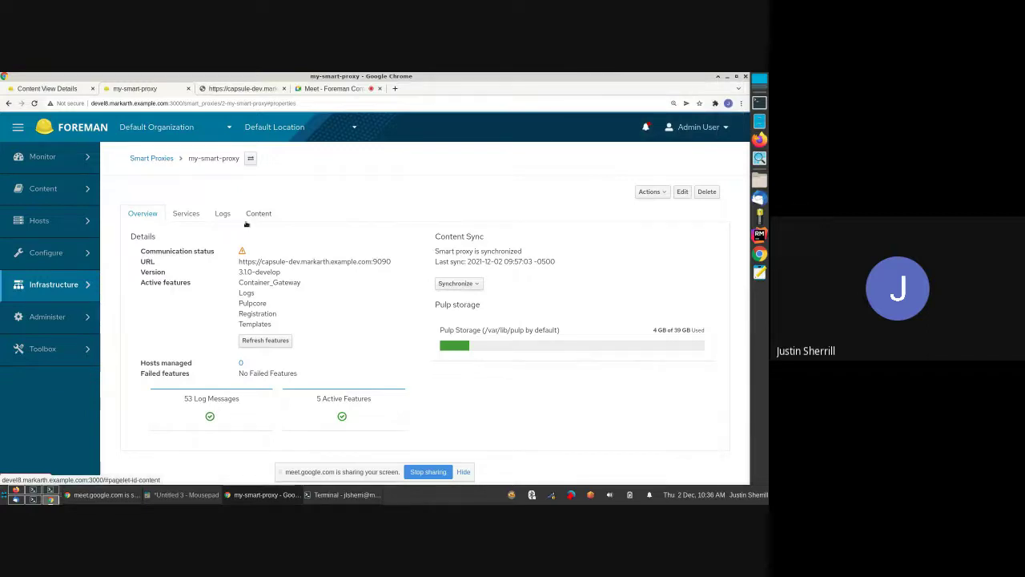
pyautogui.click(681, 193)
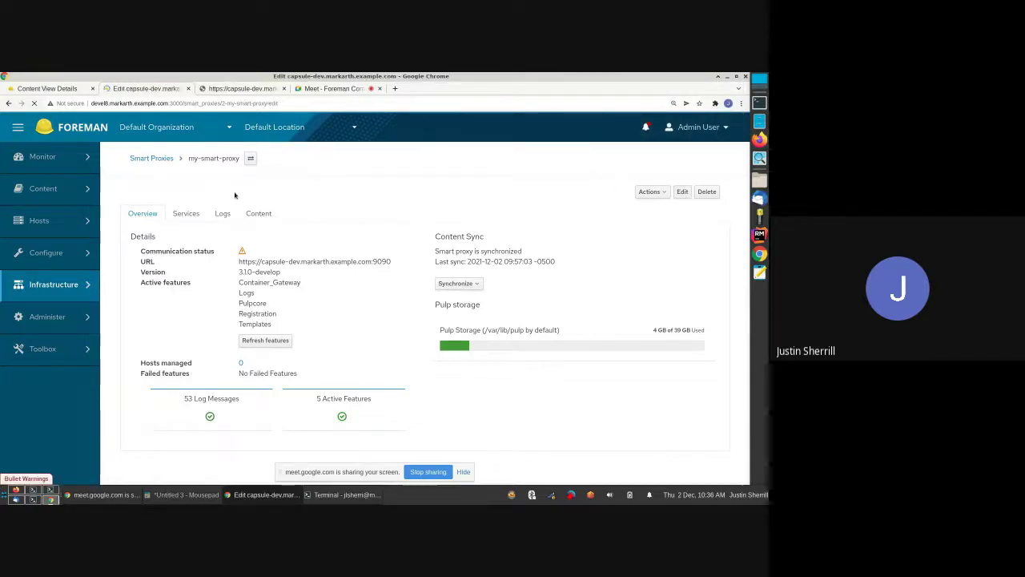
pyautogui.click(281, 215)
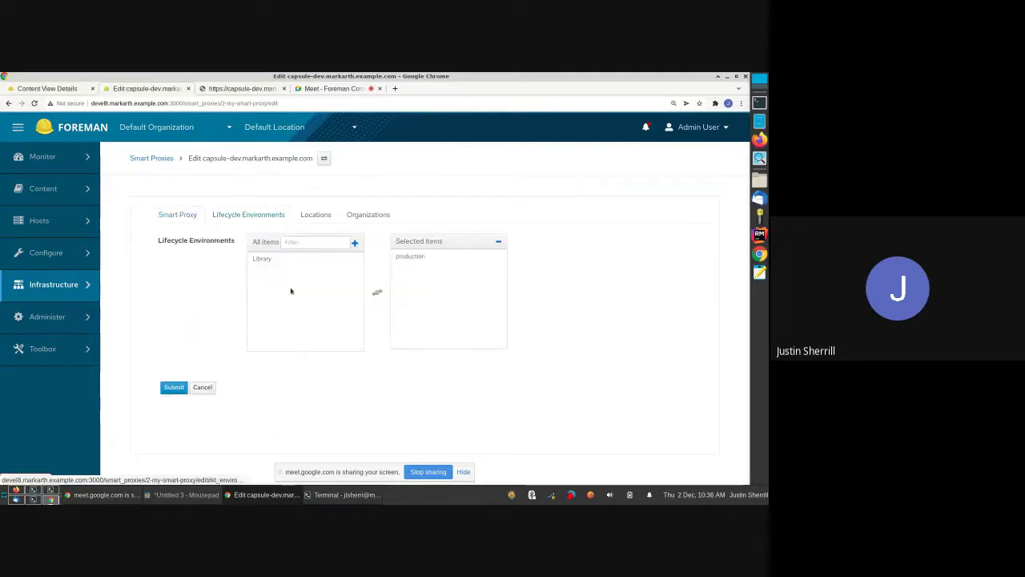
pyautogui.click(205, 390)
pyautogui.hotkey('ctrl', 'pageup')
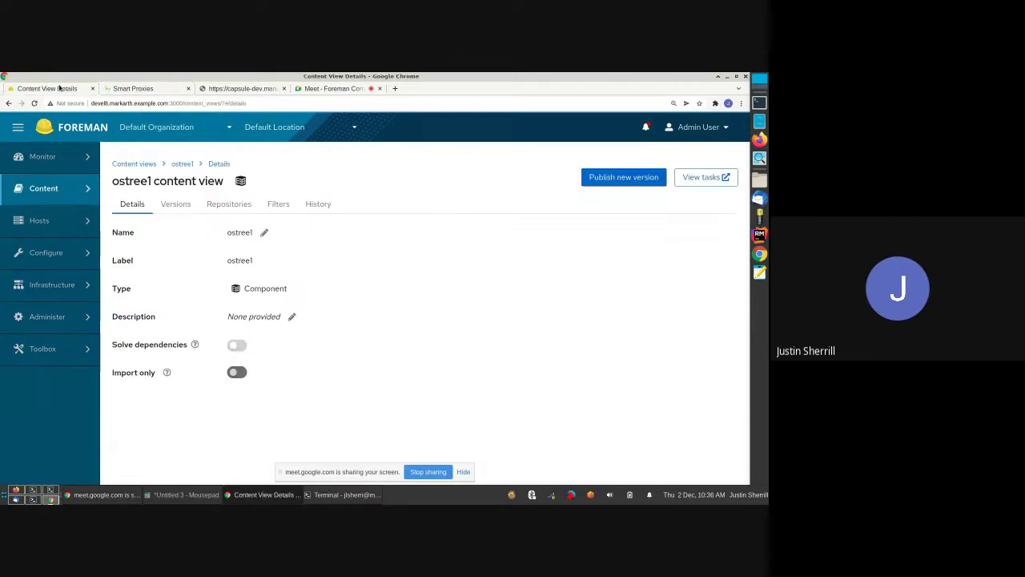
# - Promote ostree1 Version 1.0 to production, then bring up the capsule's /pulp/content/ page
pyautogui.click(175, 202)
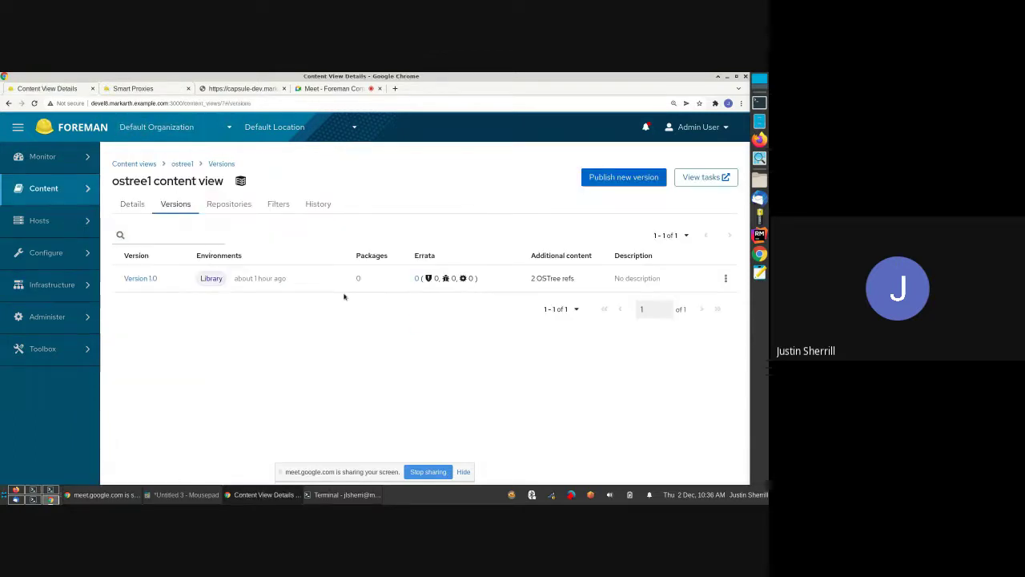
pyautogui.click(726, 279)
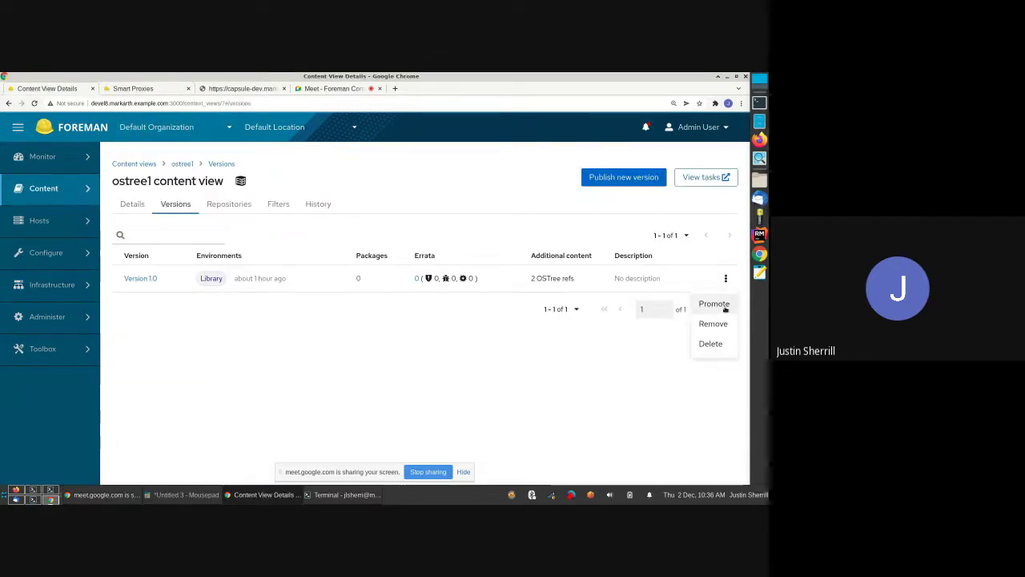
pyautogui.click(707, 299)
pyautogui.click(213, 354)
pyautogui.click(184, 394)
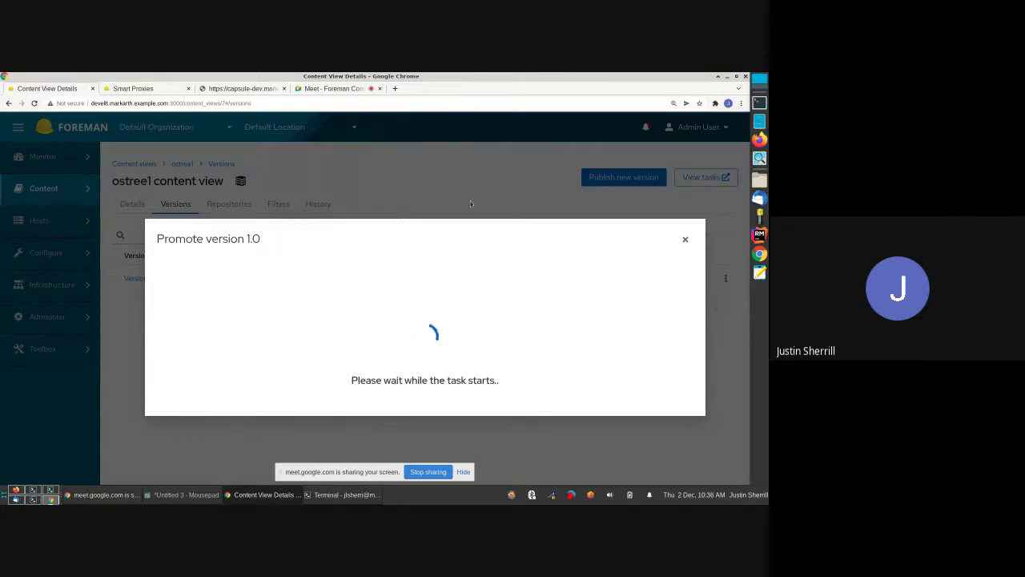
pyautogui.click(228, 89)
pyautogui.moveTo(240, 107); pyautogui.dragTo(198, 105)
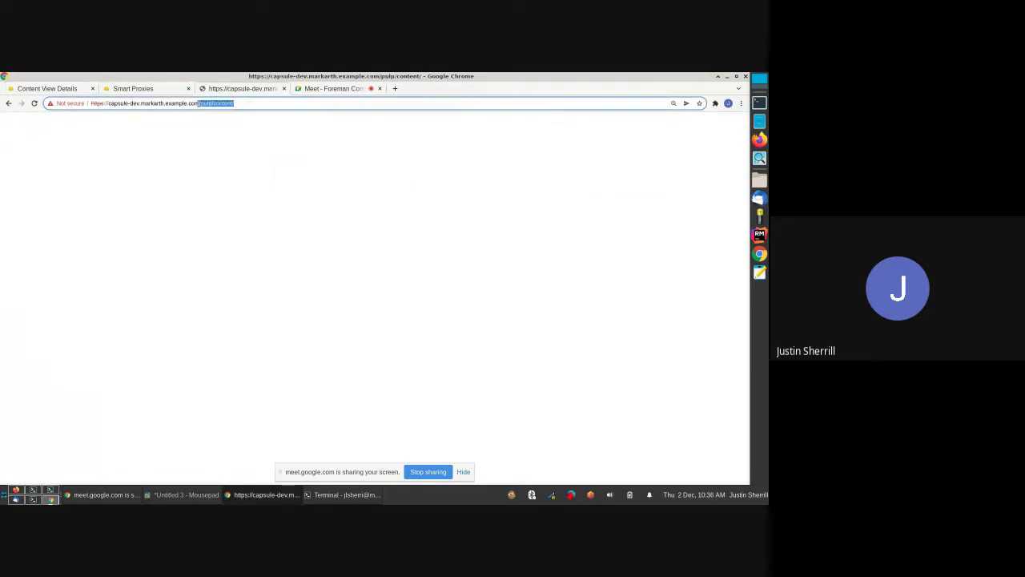
# - Reload /pulp/content/ and highlight the Default_Organization/production/ostree1/custom/test/ostree/ path and capsule host name
pyautogui.click(33, 104)
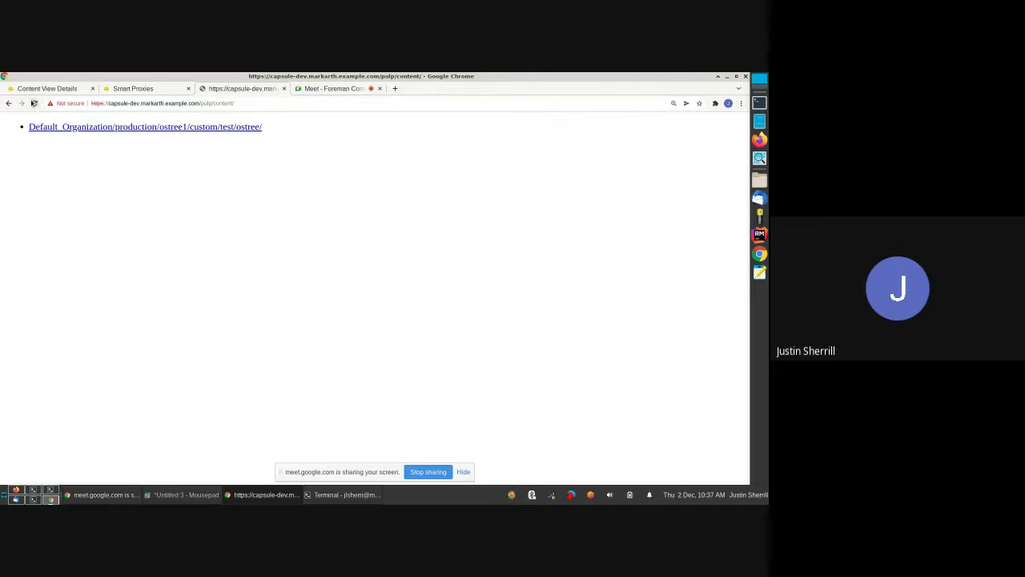
pyautogui.tripleClick(295, 128)
pyautogui.click(294, 129)
pyautogui.moveTo(129, 137); pyautogui.dragTo(309, 151)
pyautogui.click(164, 134)
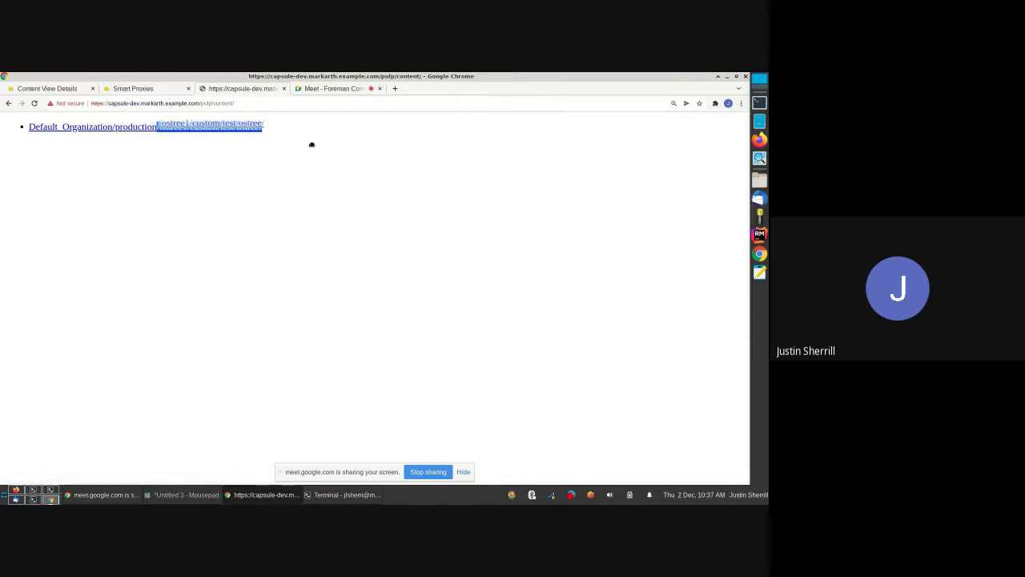
pyautogui.click(313, 147)
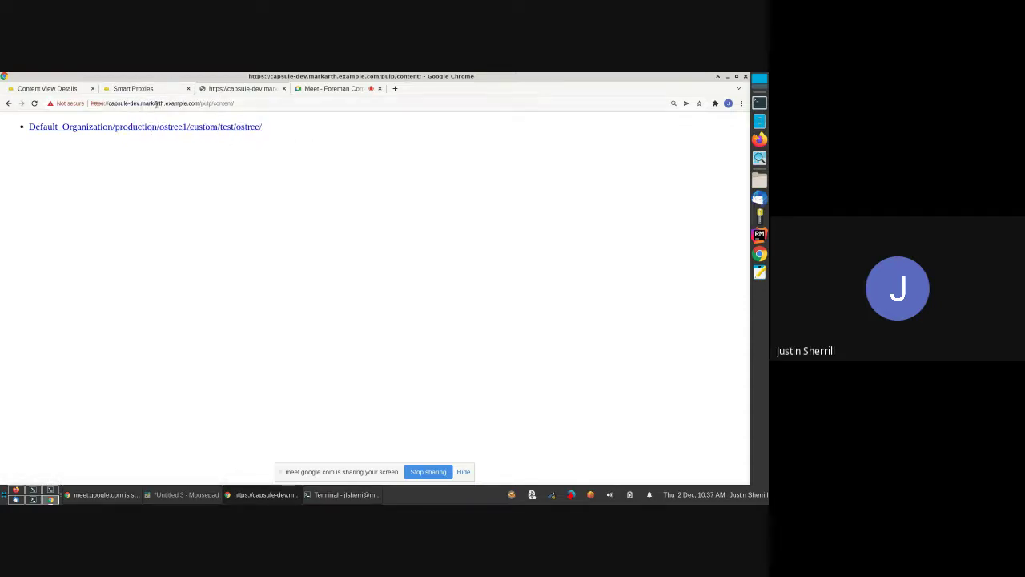
pyautogui.moveTo(141, 103); pyautogui.dragTo(113, 103)
pyautogui.click(175, 161)
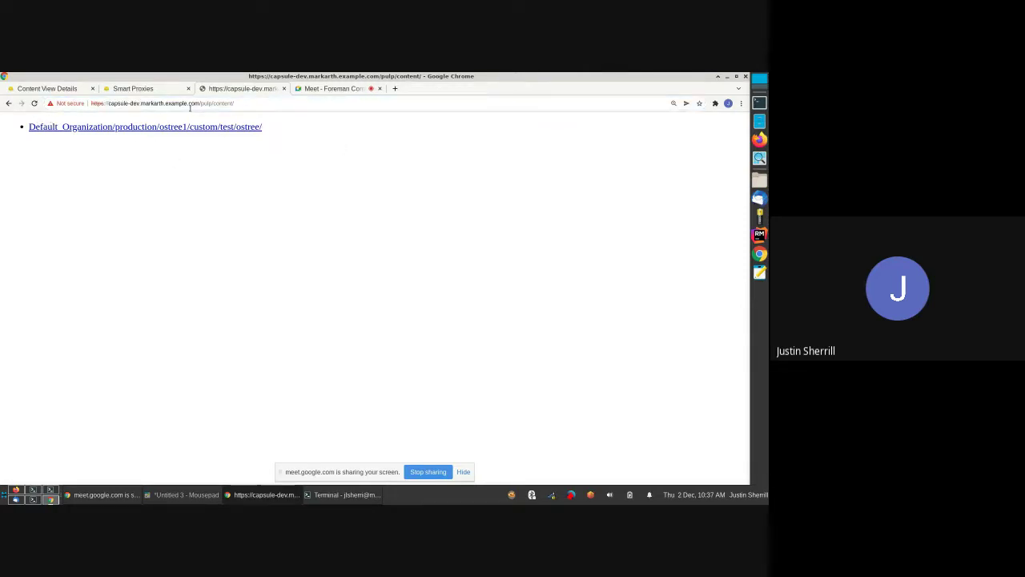
# - Open my-smart-proxy's synced content and expand the production environment
pyautogui.click(125, 90)
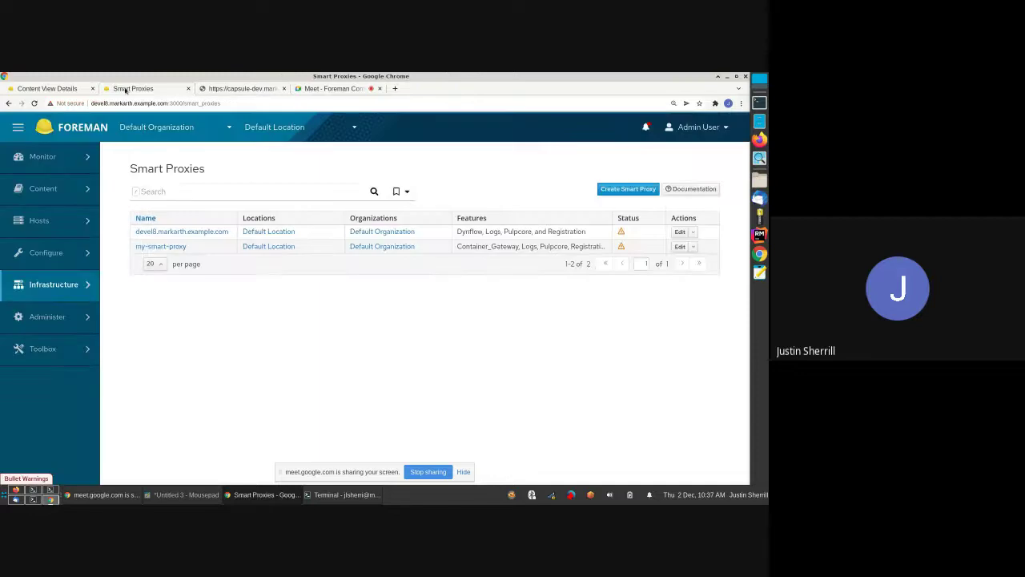
pyautogui.click(156, 247)
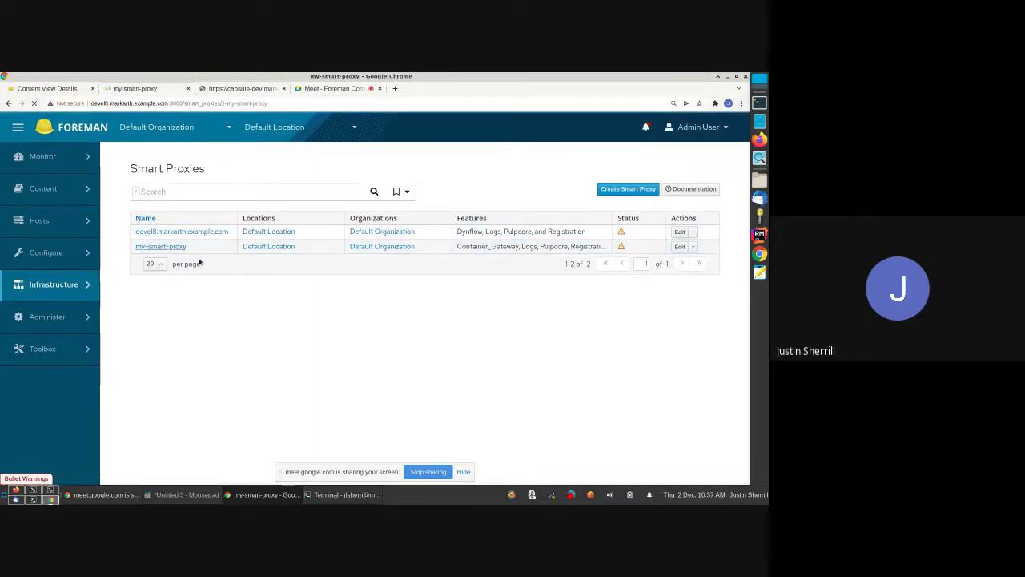
pyautogui.click(266, 216)
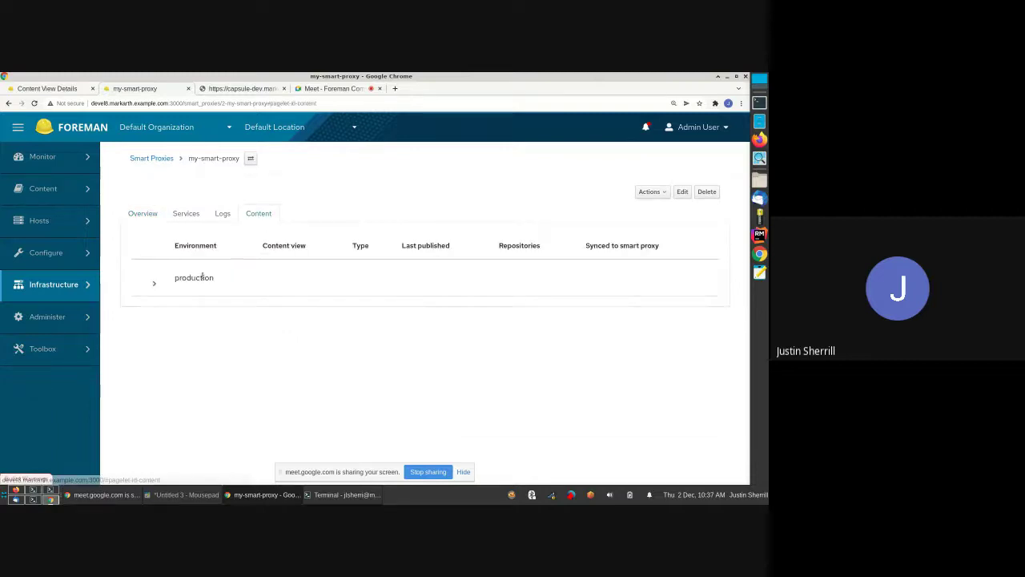
pyautogui.click(152, 284)
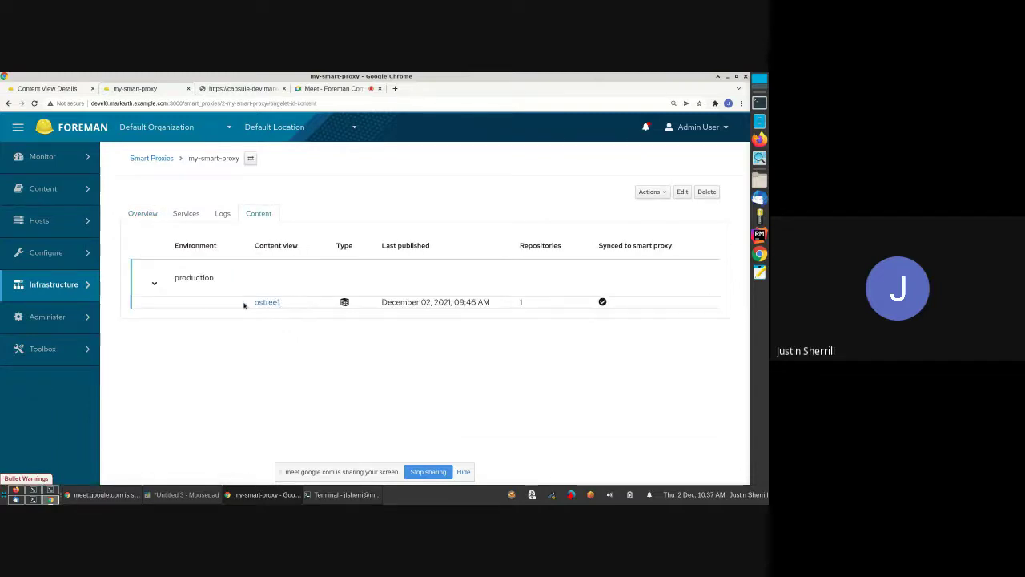
# - Point out the synced ostree1 row, then switch to the Meet presentation
pyautogui.moveTo(383, 301)
pyautogui.tripleClick(526, 302)
pyautogui.click(524, 303)
pyautogui.click(340, 88)
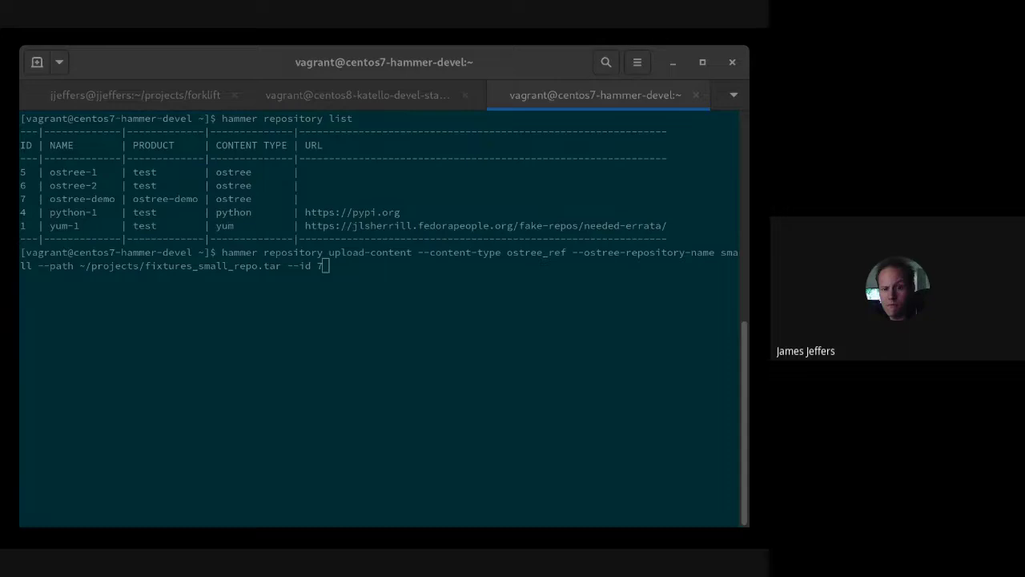
# - Upload ~/projects/fixtures_small_repo.tar as ostree_ref 'small' to repository 7 with hammer upload-content
pyautogui.click(544, 292)
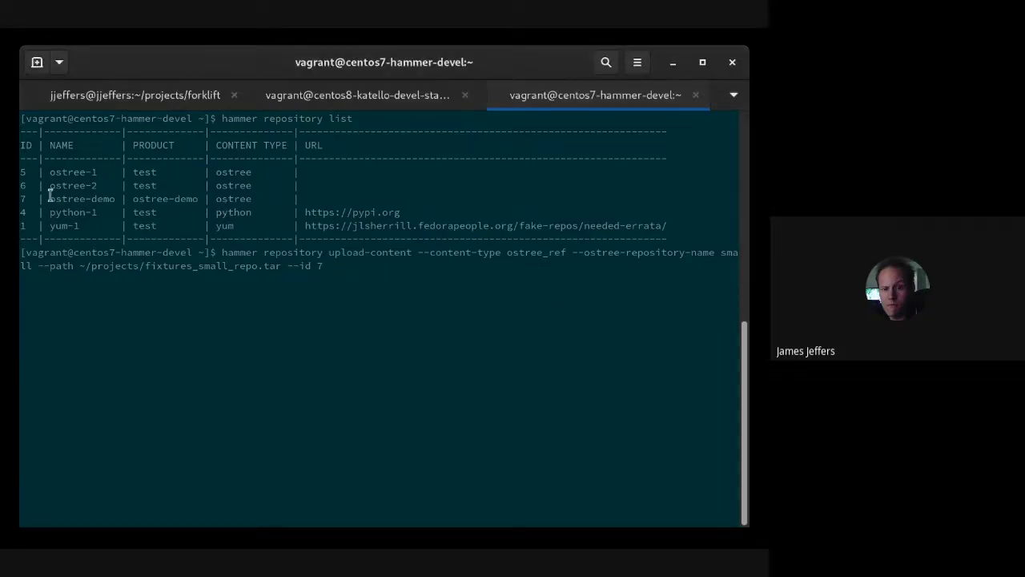
pyautogui.moveTo(50, 199); pyautogui.dragTo(251, 205)
pyautogui.click(384, 272)
pyautogui.press('Return')
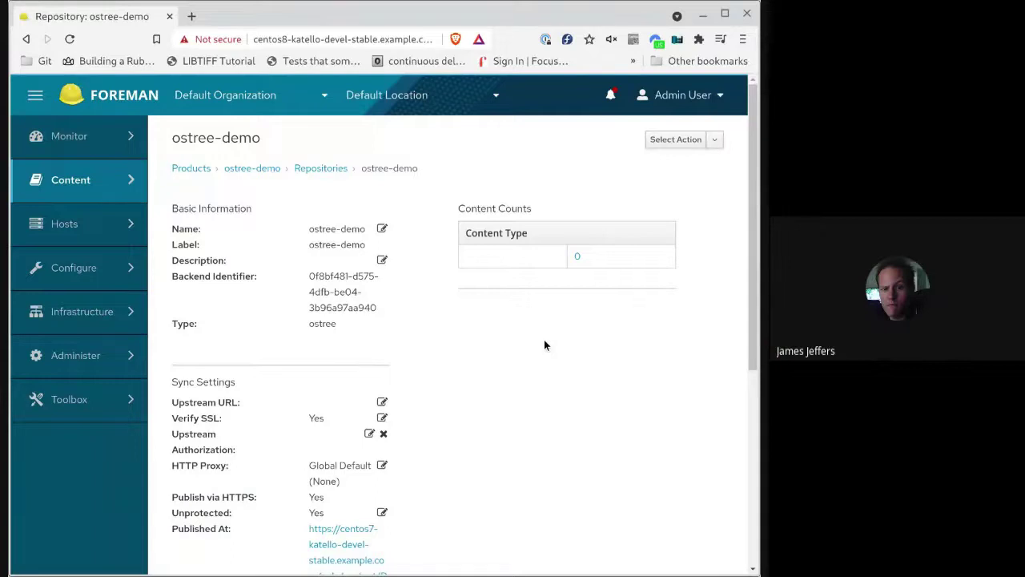
# - Reload the ostree-demo repository page so its content count shows 2
pyautogui.press('F5')
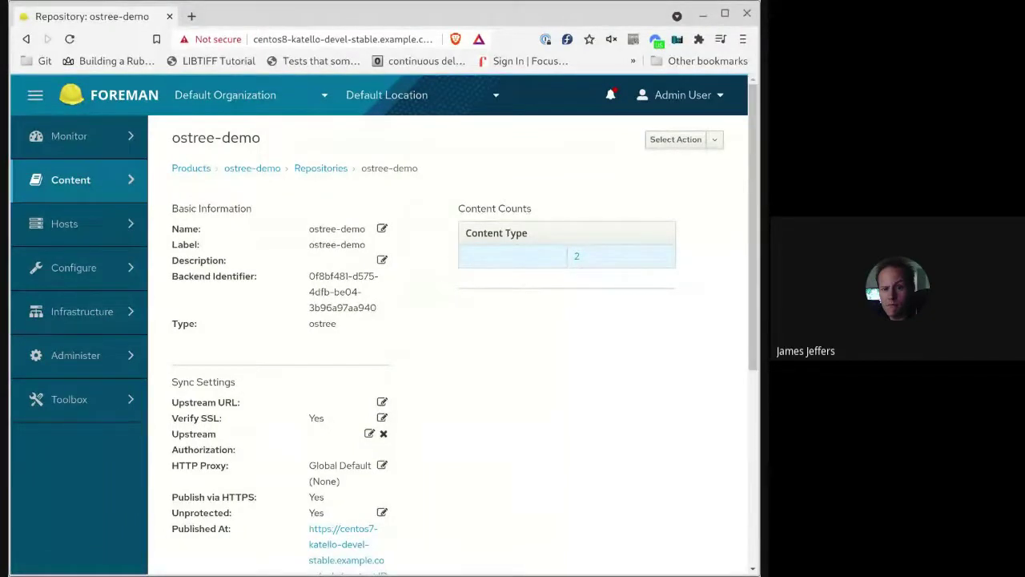
pyautogui.click(575, 257)
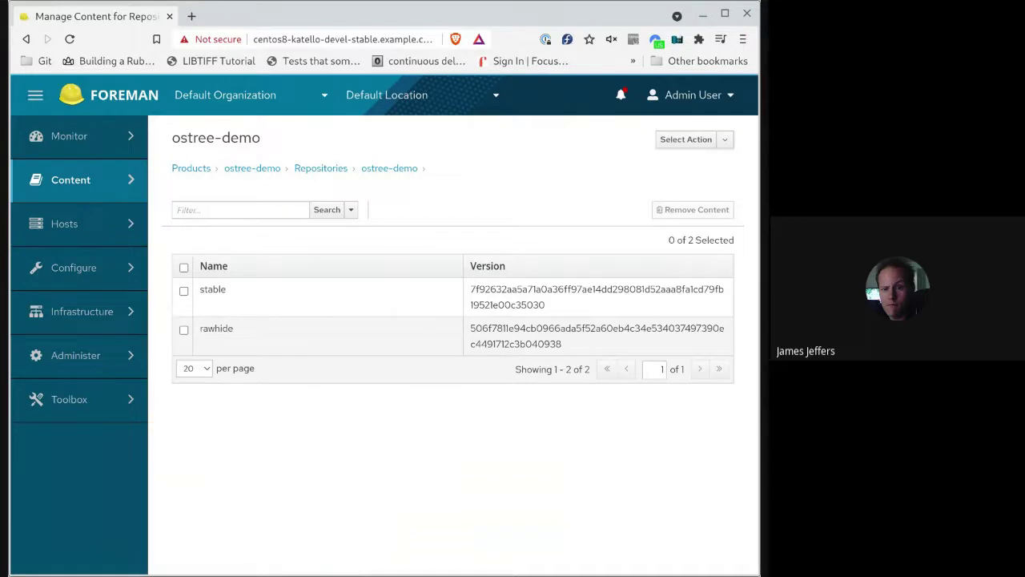
pyautogui.doubleClick(547, 302)
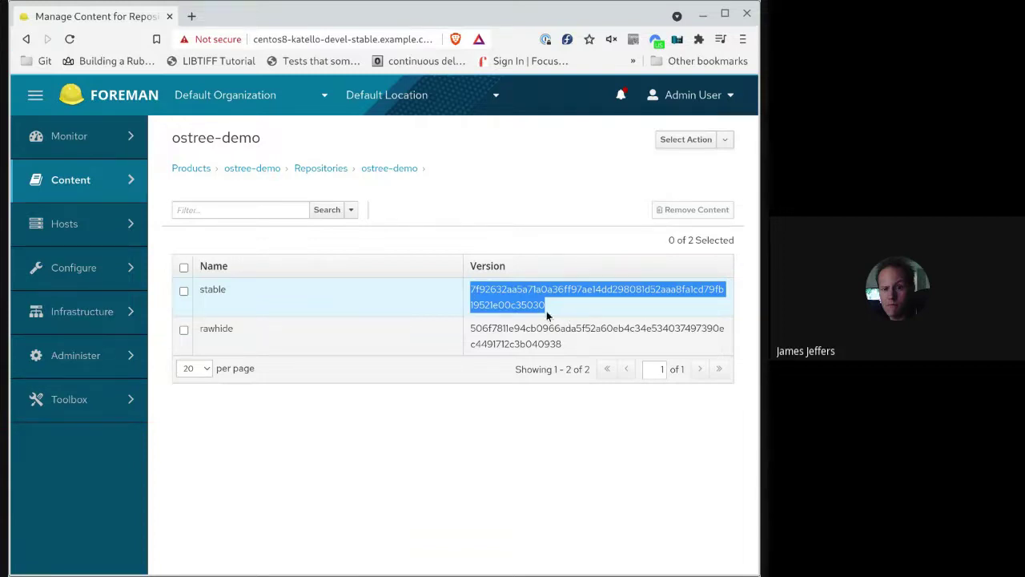
pyautogui.click(457, 233)
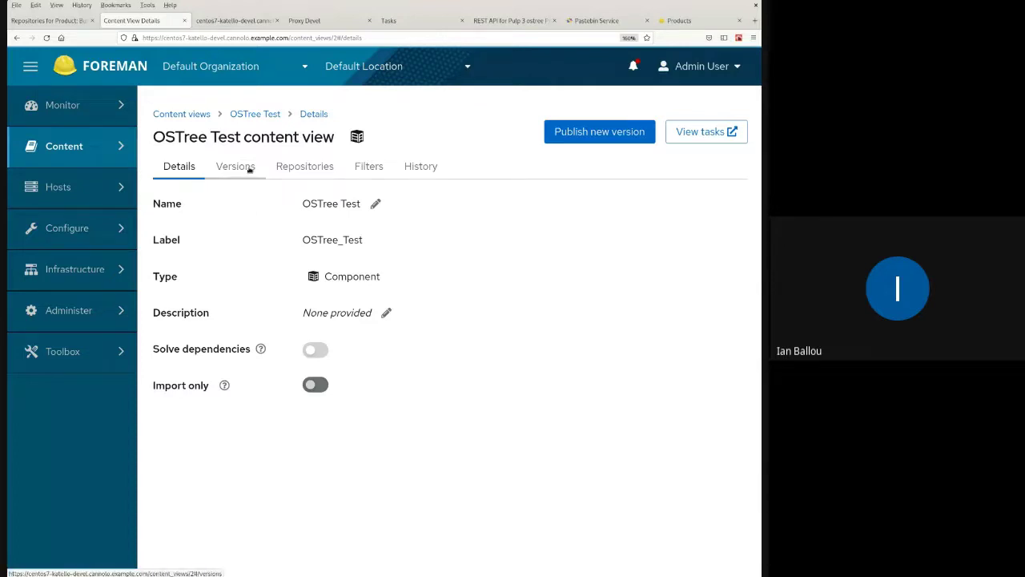
# - Tick the OSTree Test repository, add it to the content view and dismiss the notification
pyautogui.click(292, 167)
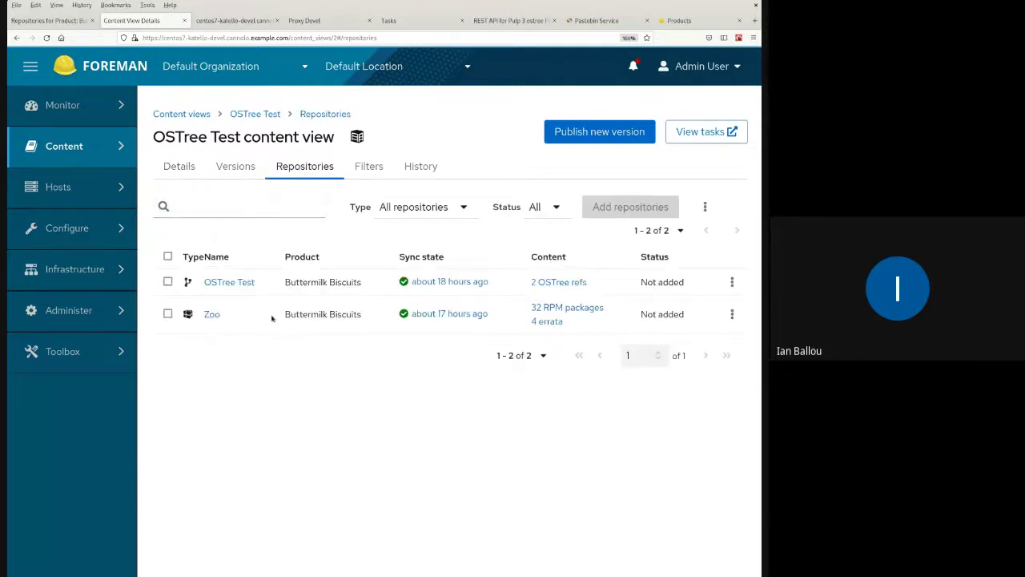
pyautogui.moveTo(283, 317); pyautogui.dragTo(342, 315)
pyautogui.click(273, 313)
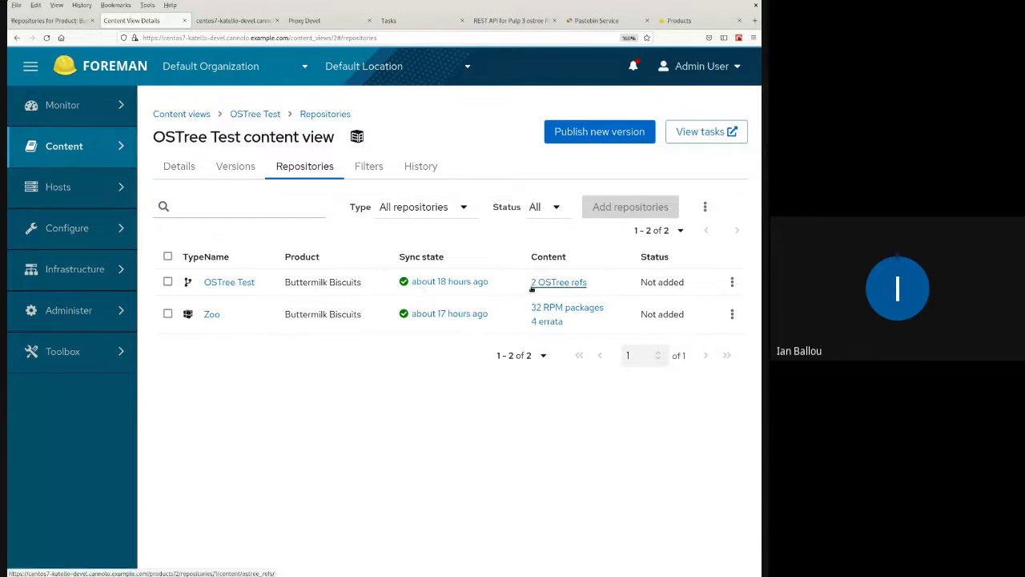
pyautogui.click(168, 282)
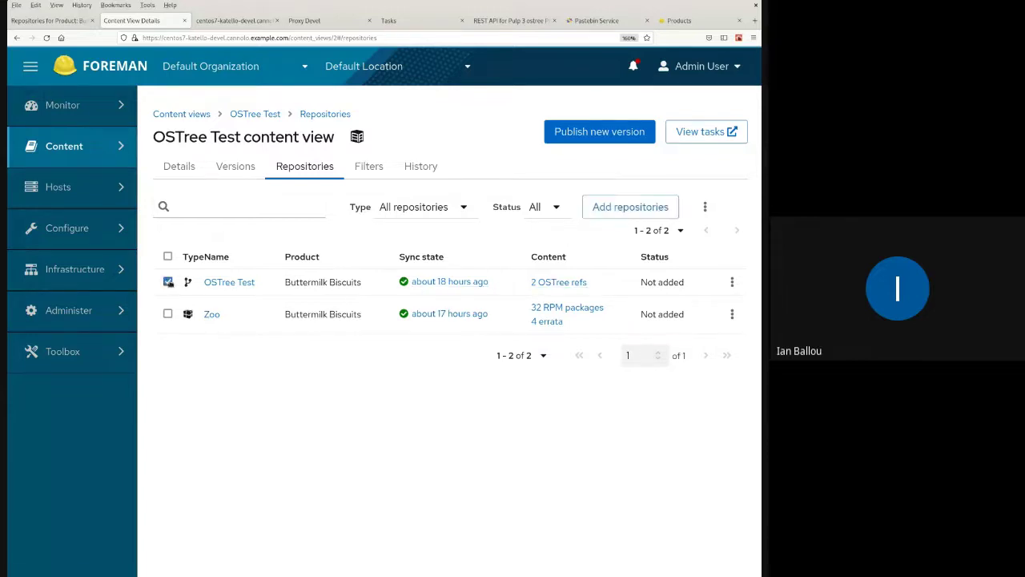
pyautogui.click(613, 210)
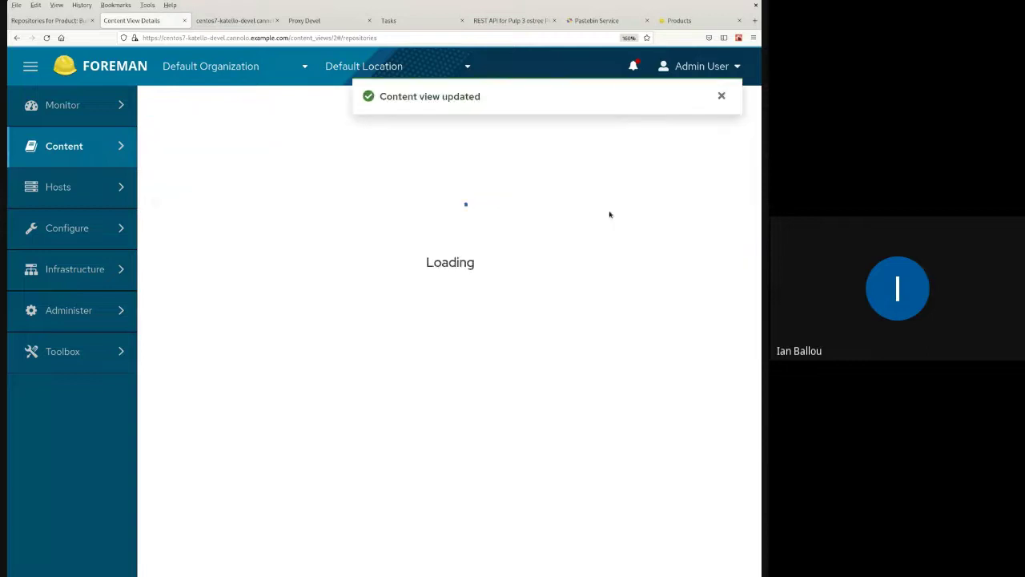
pyautogui.click(720, 96)
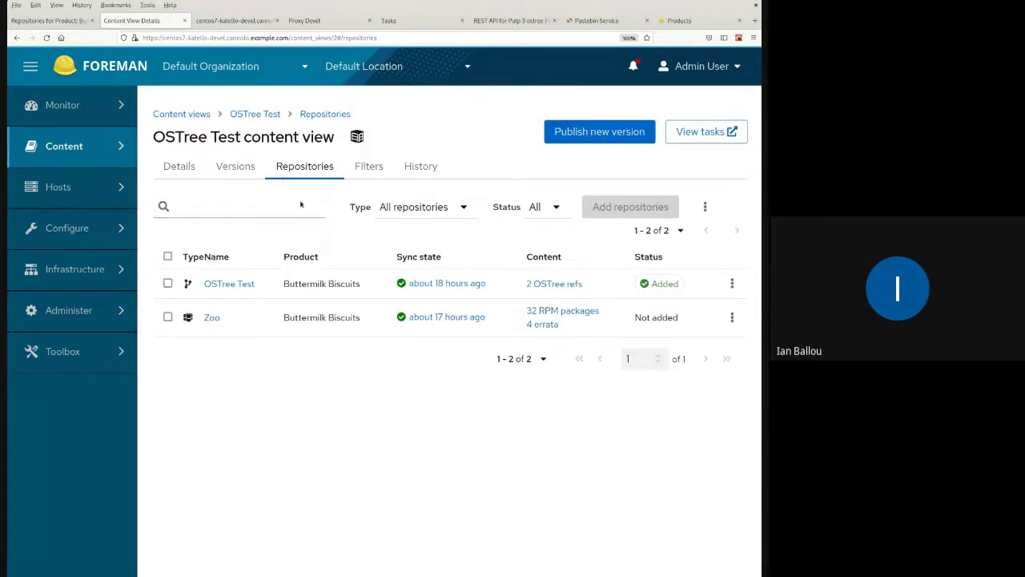
pyautogui.click(230, 172)
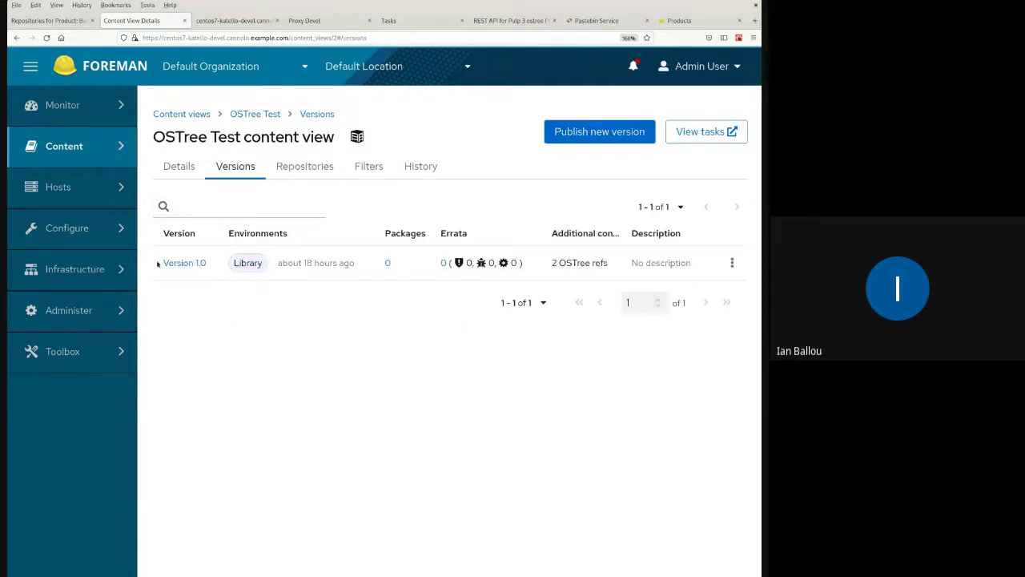
# - Publish OSTree Test Version 2.0 to Library and dismiss both task notifications
pyautogui.click(590, 138)
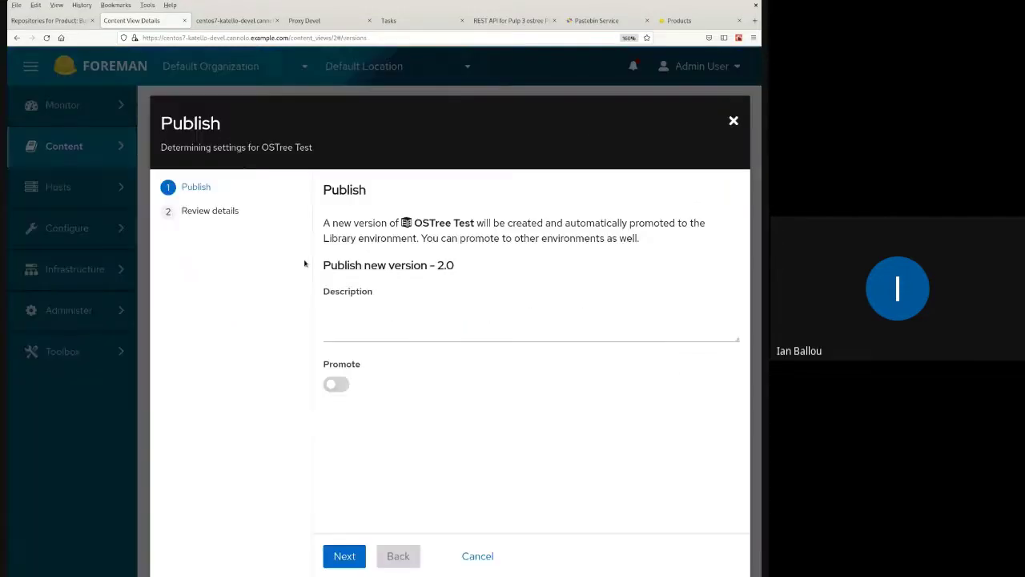
pyautogui.click(336, 555)
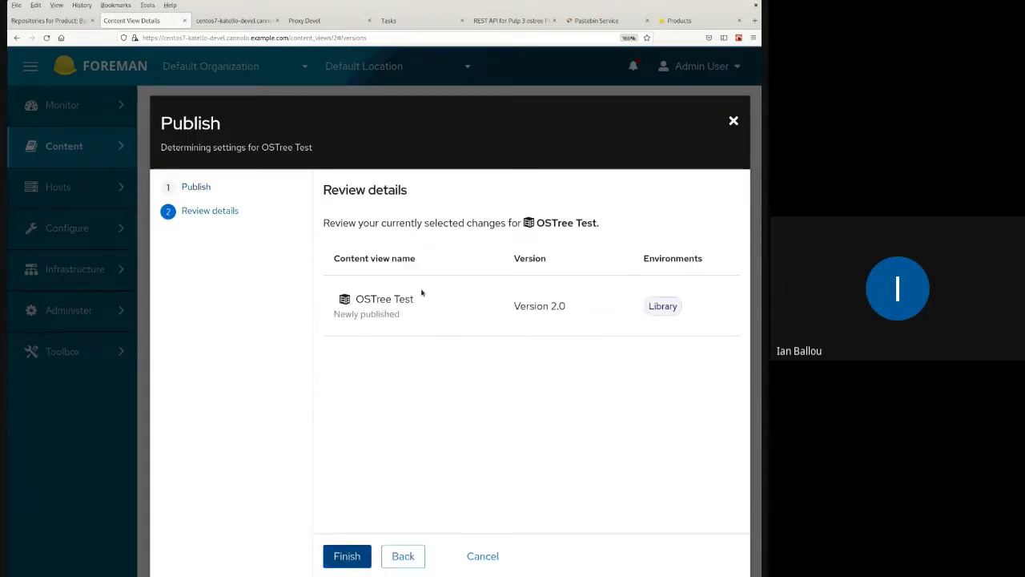
pyautogui.click(347, 555)
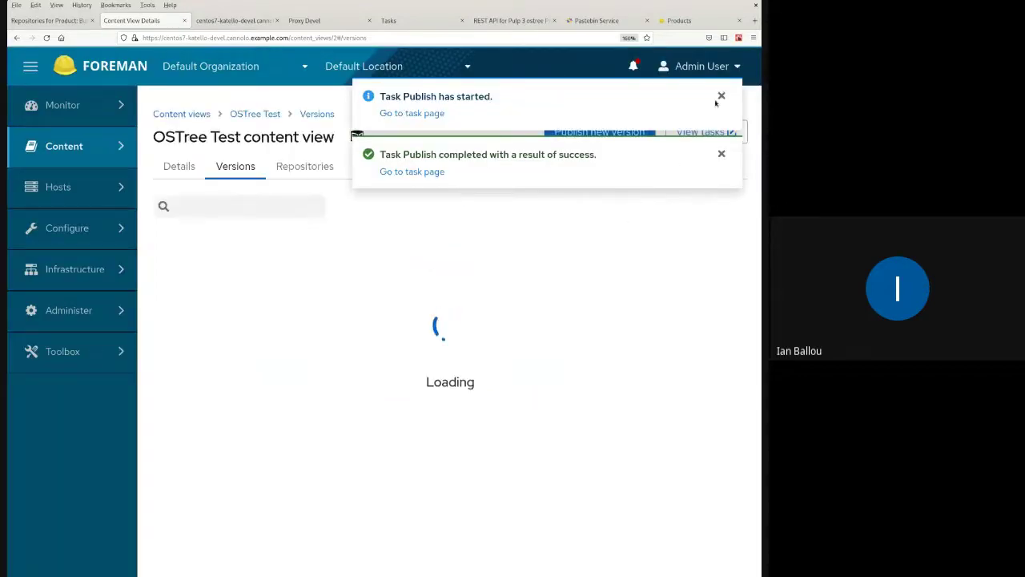
pyautogui.click(720, 96)
pyautogui.click(719, 97)
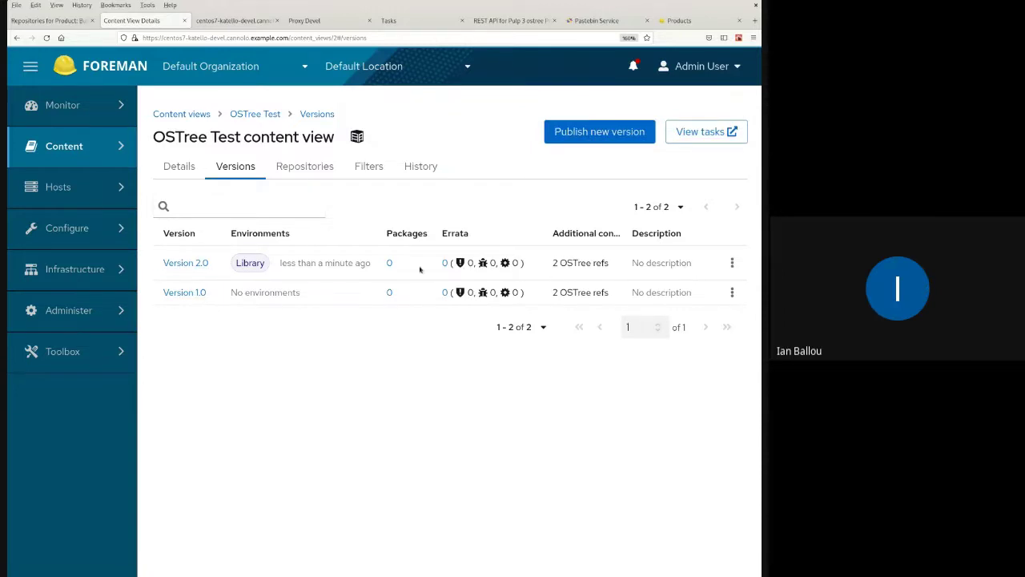
# - Open Version 2.0's details, inspect its 2 OSTree refs, then go back to the version page
pyautogui.doubleClick(555, 262)
pyautogui.moveTo(570, 262); pyautogui.dragTo(614, 265)
pyautogui.click(613, 264)
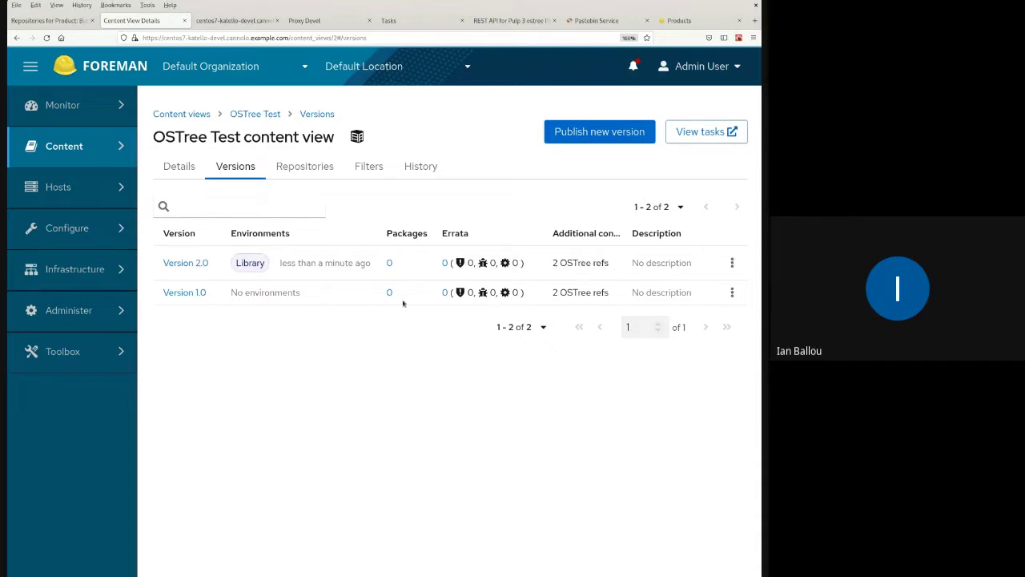
pyautogui.click(189, 263)
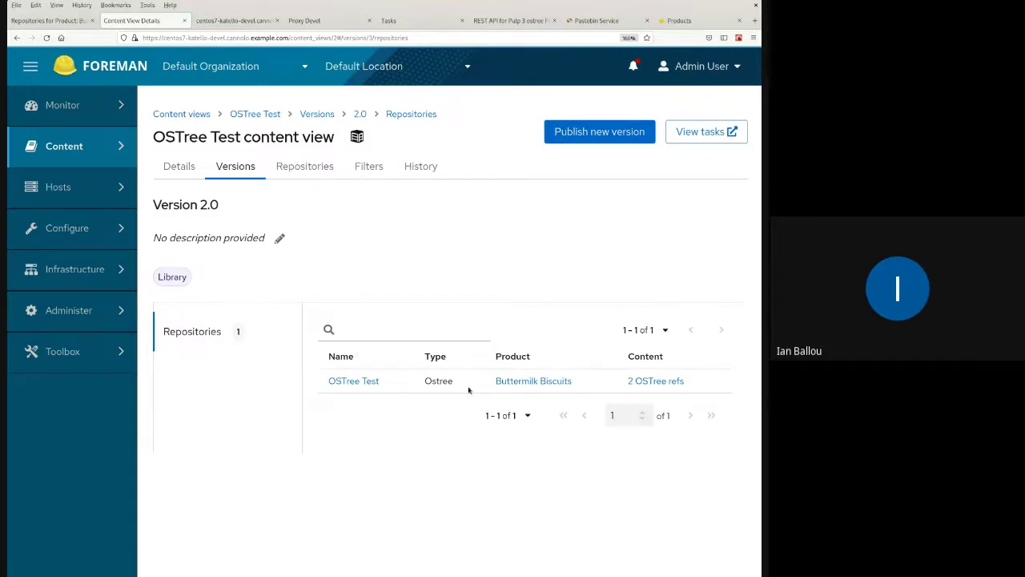
pyautogui.click(646, 382)
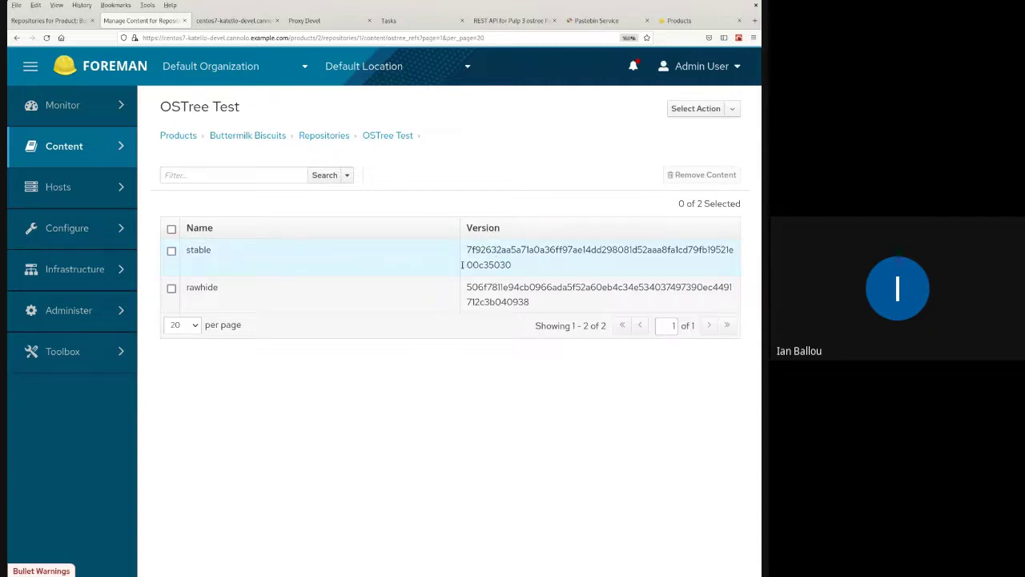
pyautogui.hotkey('alt', 'Left')
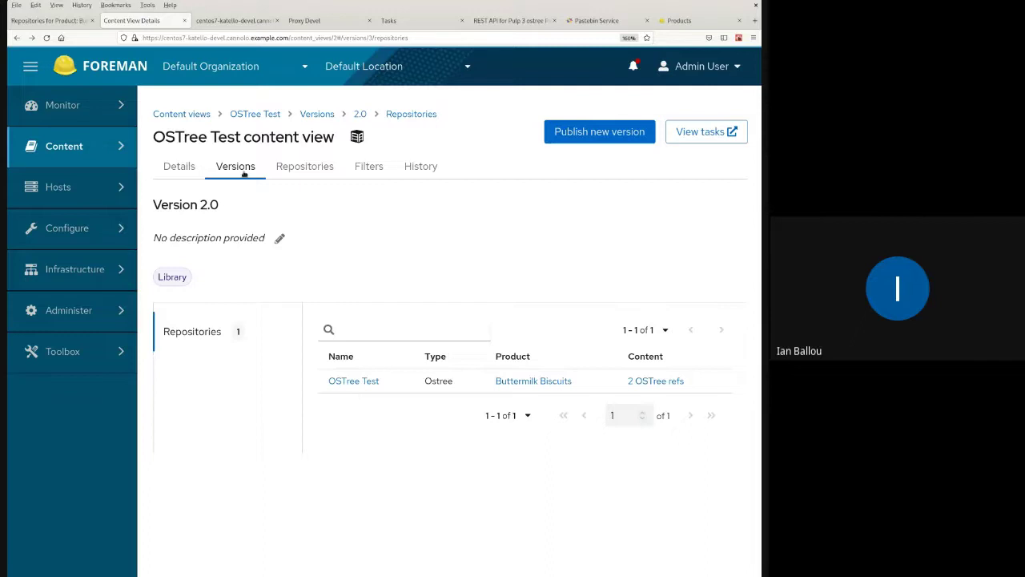
# - Return to the OSTree Test Versions list showing Version 2.0 in Library and Version 1.0
pyautogui.click(178, 165)
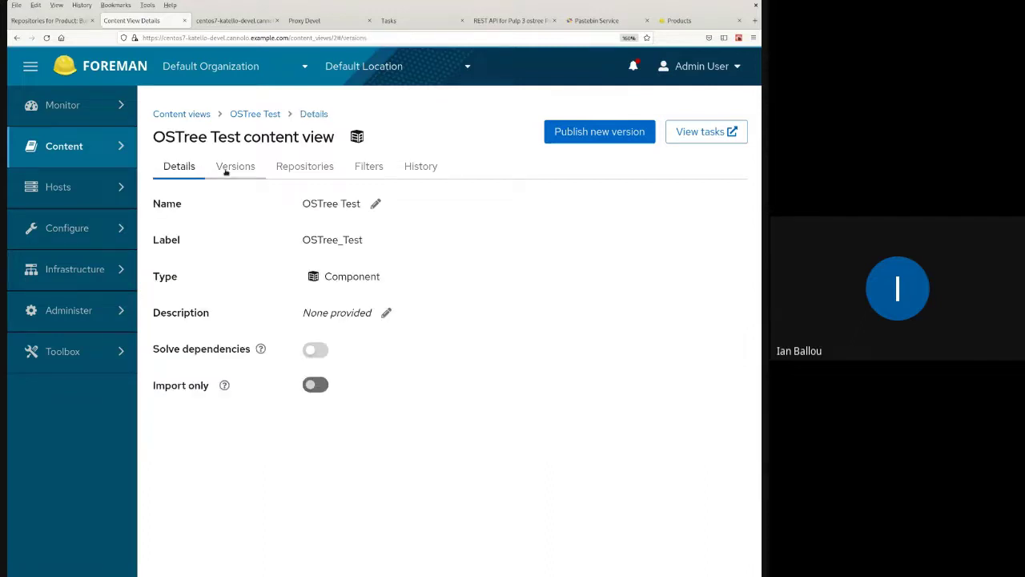
pyautogui.click(226, 168)
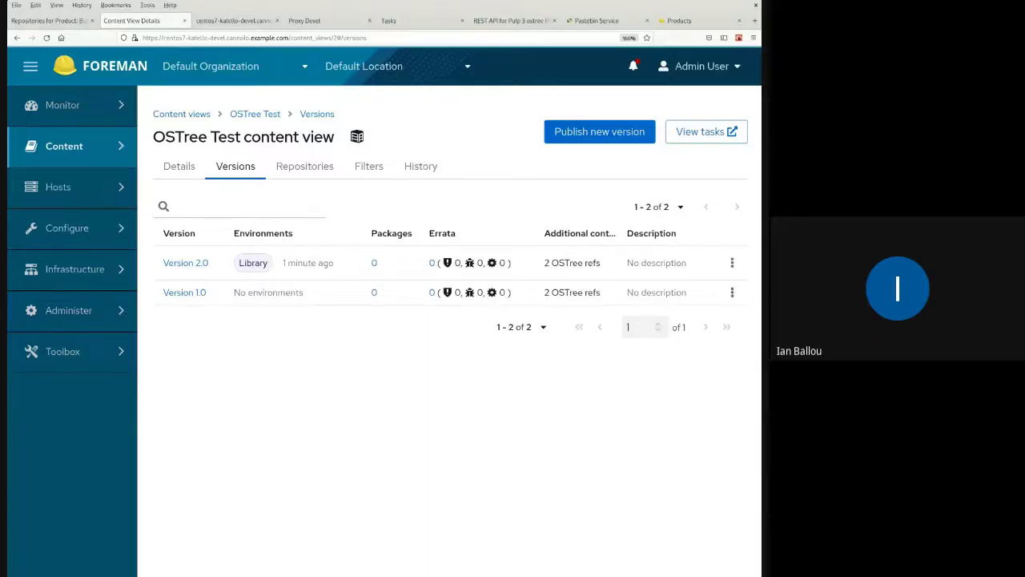
# - Paste the repository-version JSON into the CentOS pastebin and zoom the page to 200%
pyautogui.click(596, 21)
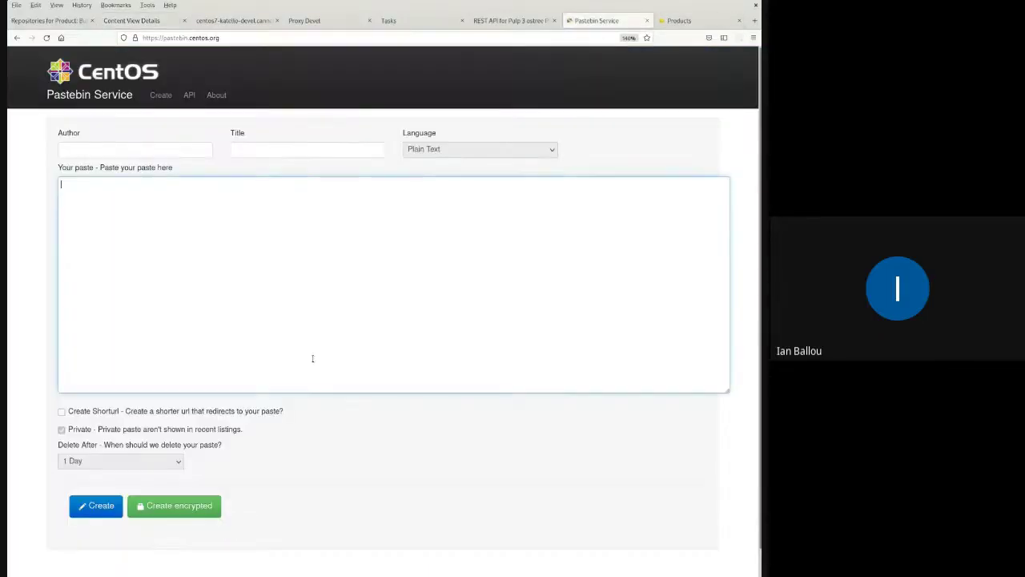
pyautogui.hotkey('ctrl', '+')
pyautogui.hotkey('ctrl', 'v')
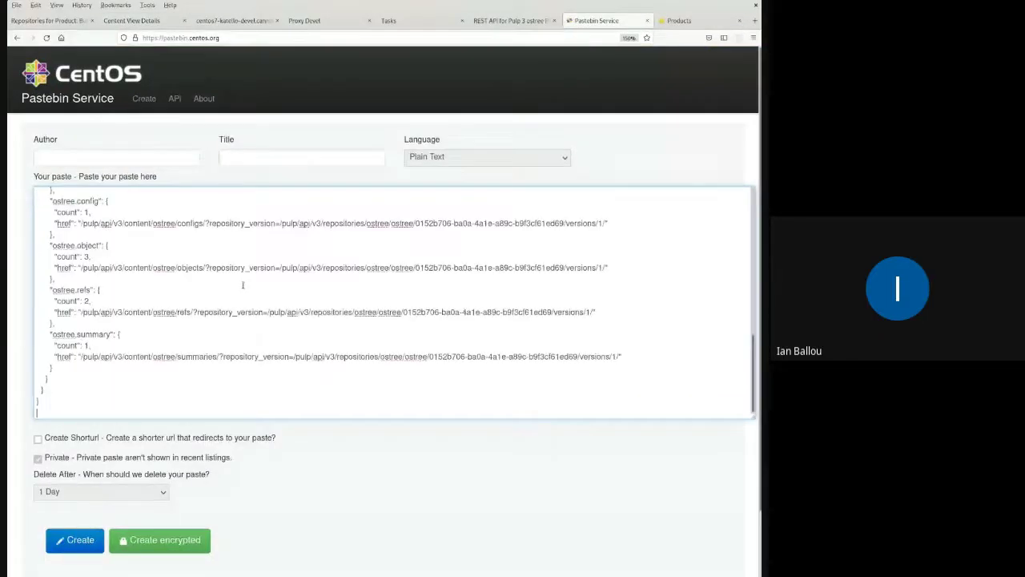
pyautogui.scroll(8, 192, 325)
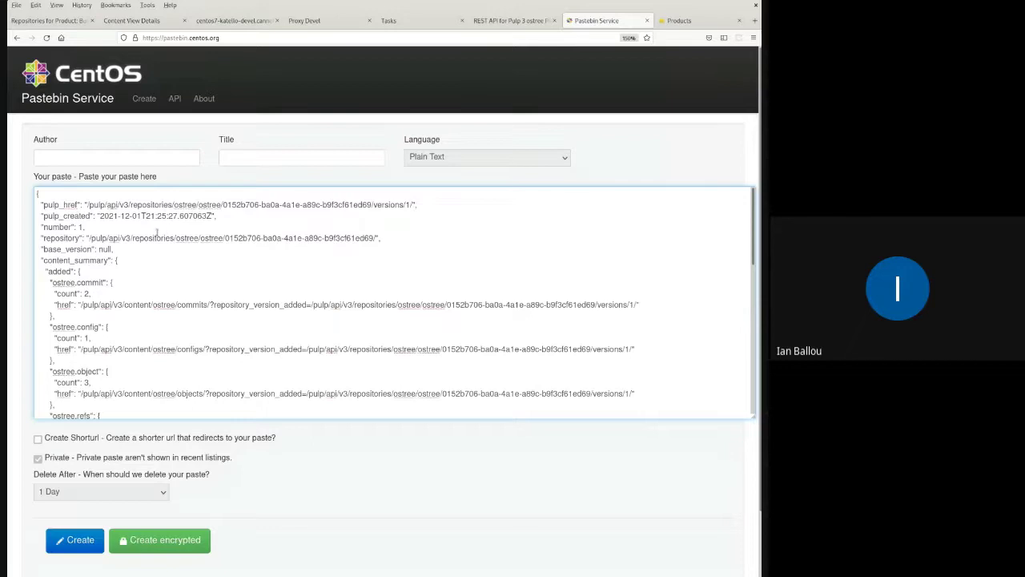
pyautogui.hotkey('ctrl', '+')
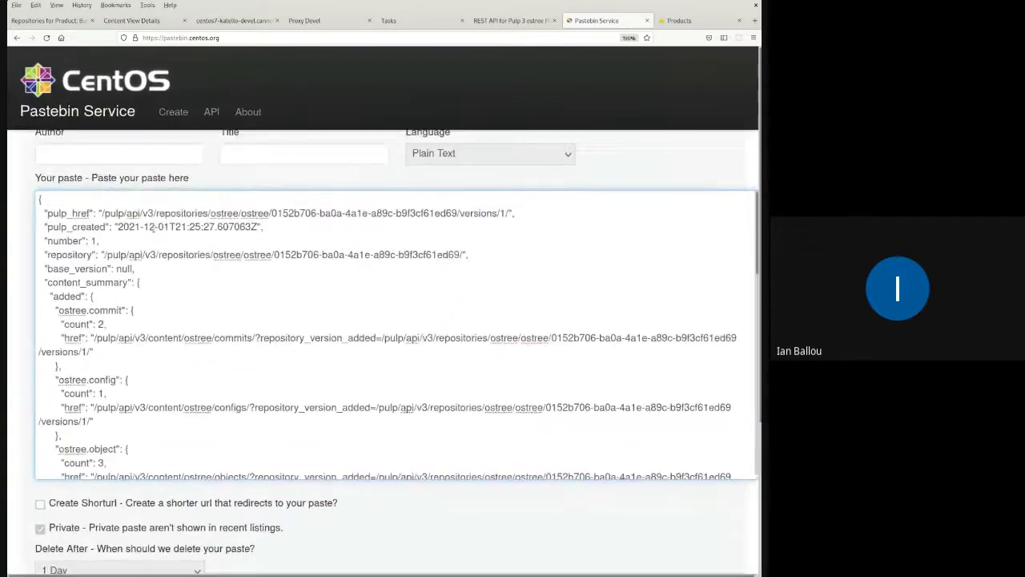
pyautogui.hotkey('ctrl', '+')
pyautogui.hotkey('ctrl', '+')
pyautogui.scroll(-1, 282, 328)
pyautogui.scroll(1, 282, 328)
pyautogui.scroll(-1, 84, 265)
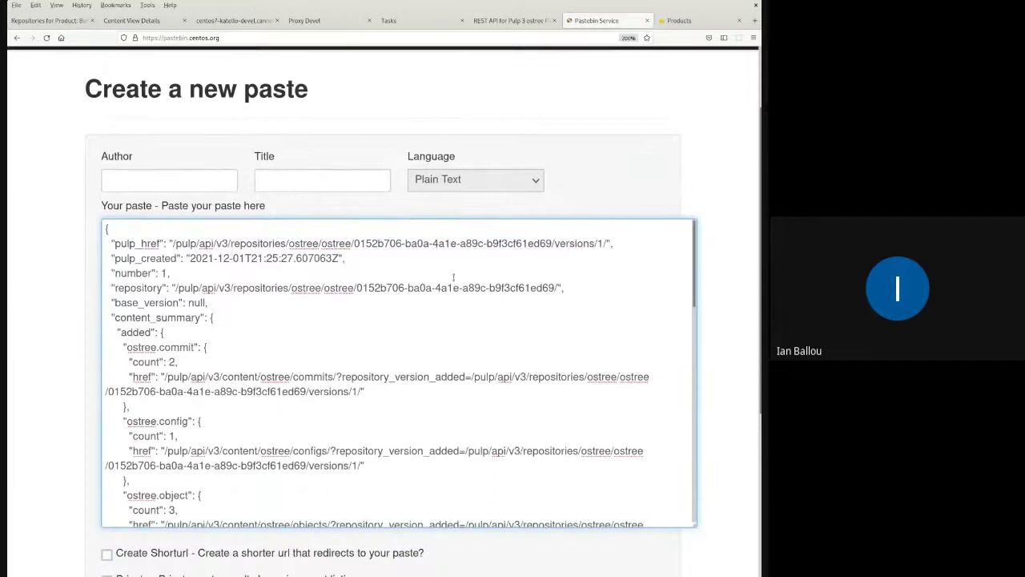
# - Highlight the pulp_href version and the ostree.commit, ostree.config and ostree.refs counts
pyautogui.moveTo(592, 242); pyautogui.dragTo(613, 242)
pyautogui.click(614, 243)
pyautogui.scroll(-2, 137, 326)
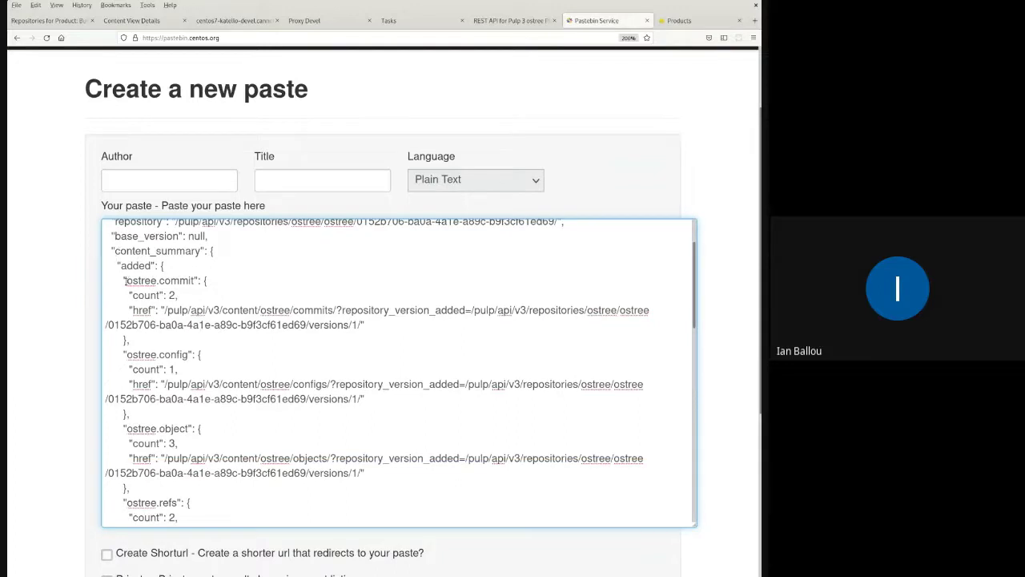
pyautogui.moveTo(128, 280); pyautogui.dragTo(179, 296)
pyautogui.moveTo(144, 355); pyautogui.dragTo(190, 355)
pyautogui.click(179, 370)
pyautogui.scroll(-3, 158, 427)
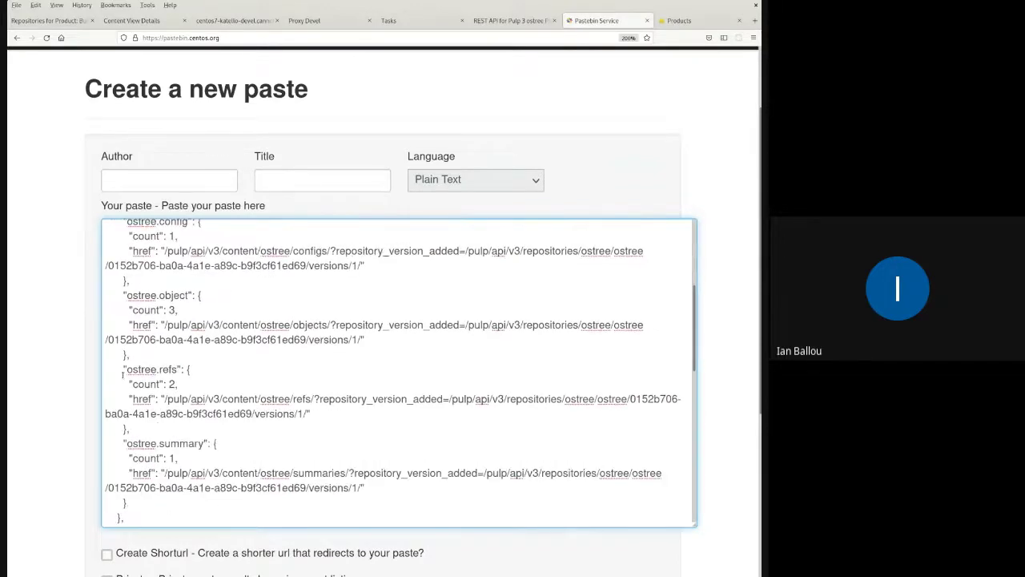
pyautogui.moveTo(120, 369); pyautogui.dragTo(189, 414)
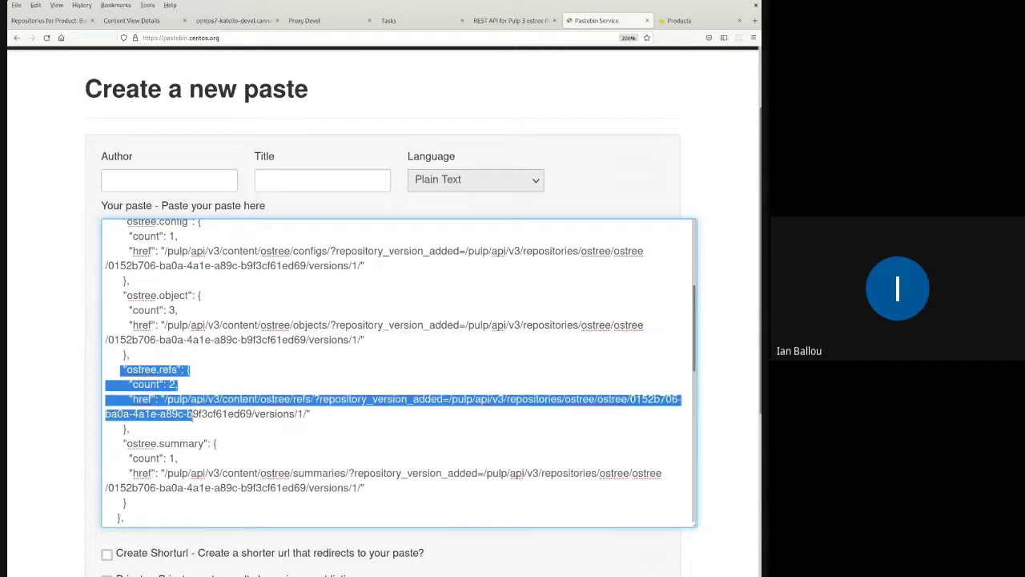
pyautogui.click(190, 414)
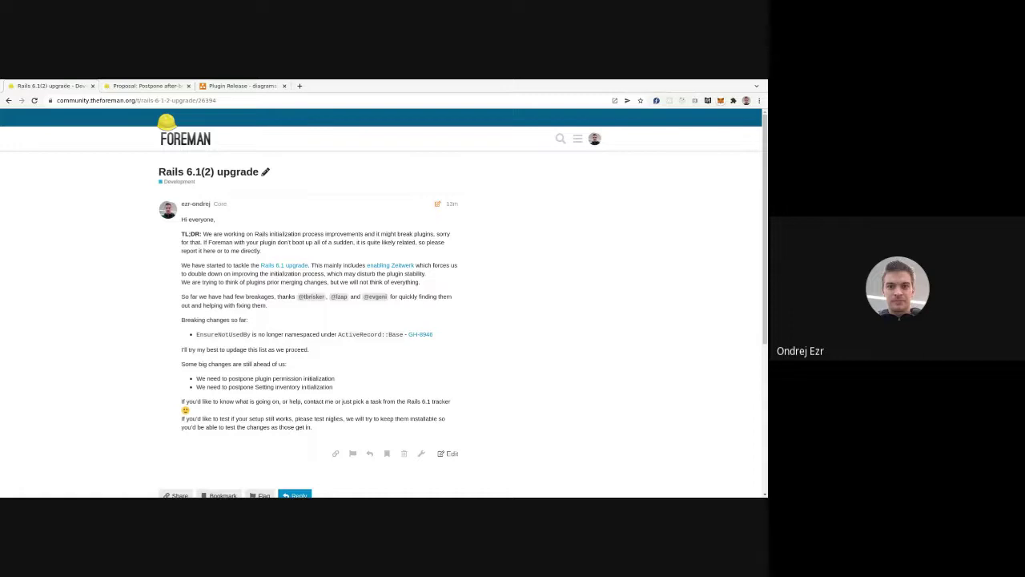
pyautogui.scroll(-1, 285, 316)
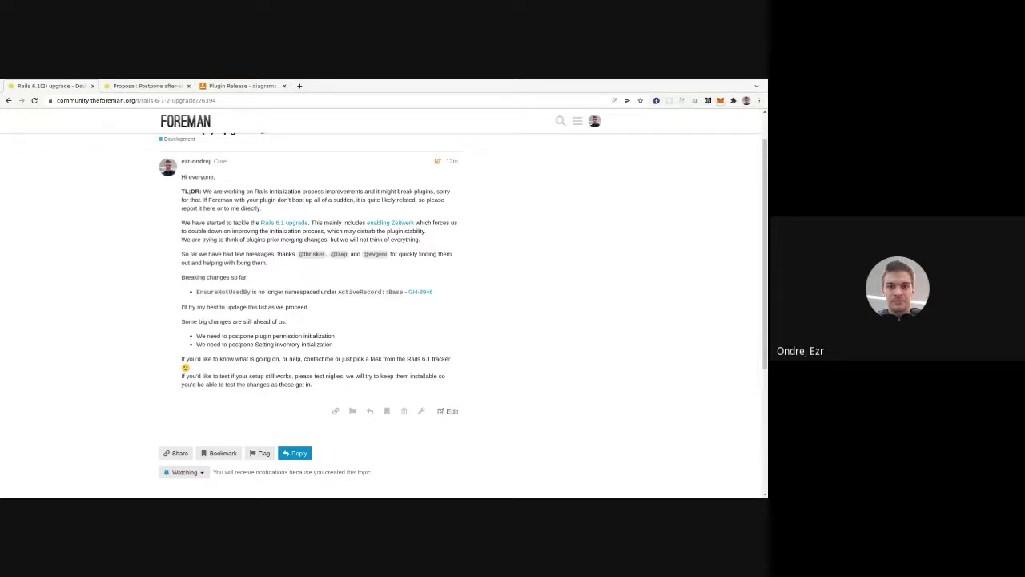
pyautogui.scroll(1, 269, 318)
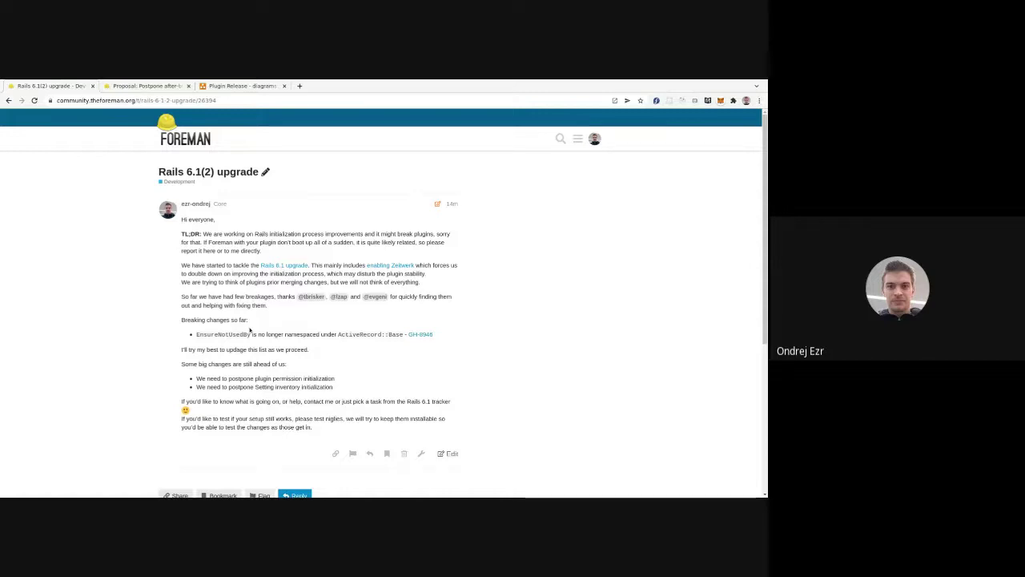
pyautogui.scroll(-2, 249, 330)
pyautogui.scroll(1, 284, 229)
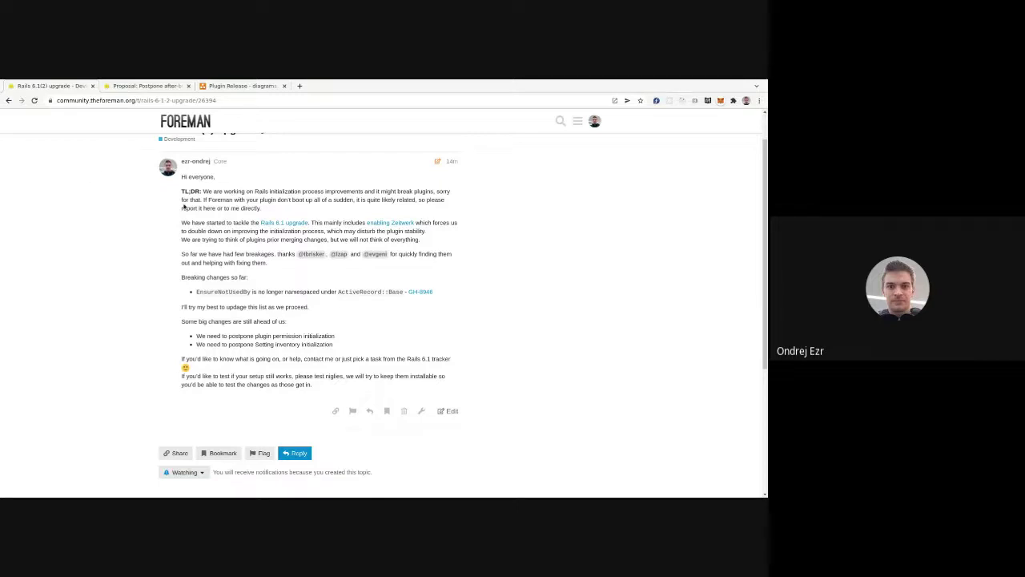
pyautogui.click(143, 85)
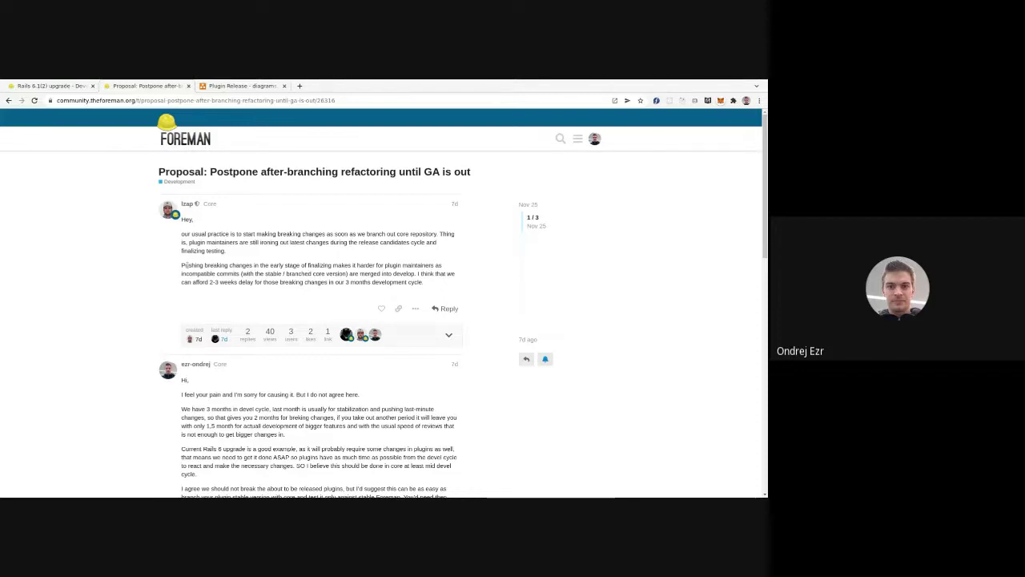
pyautogui.scroll(-1, 117, 288)
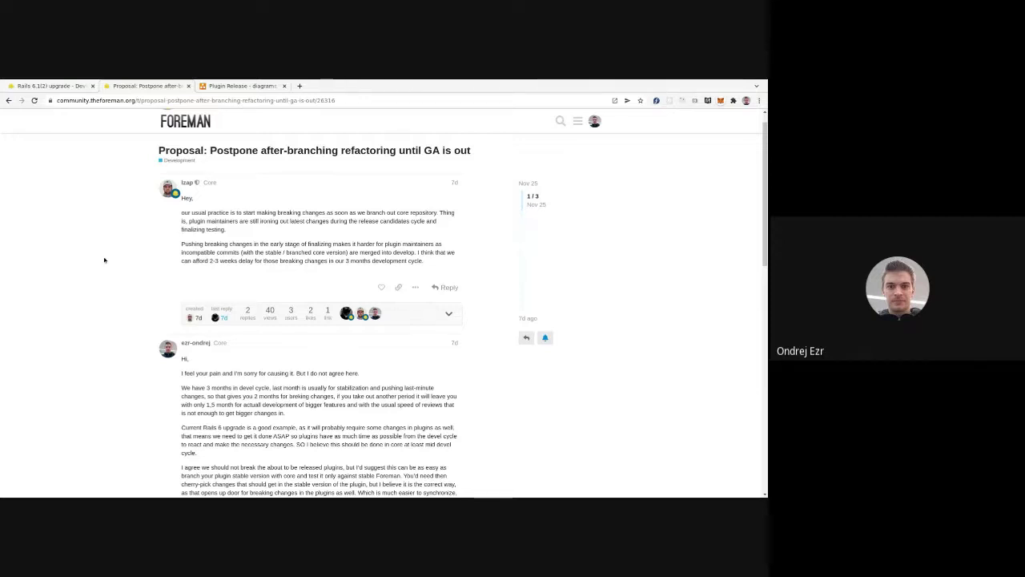
pyautogui.scroll(-1, 104, 264)
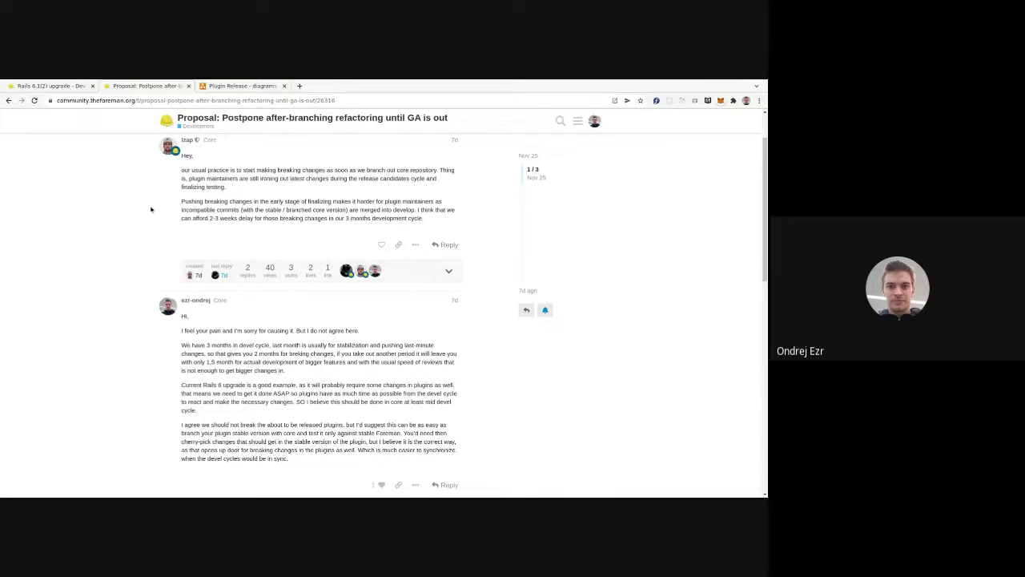
pyautogui.scroll(-1, 150, 209)
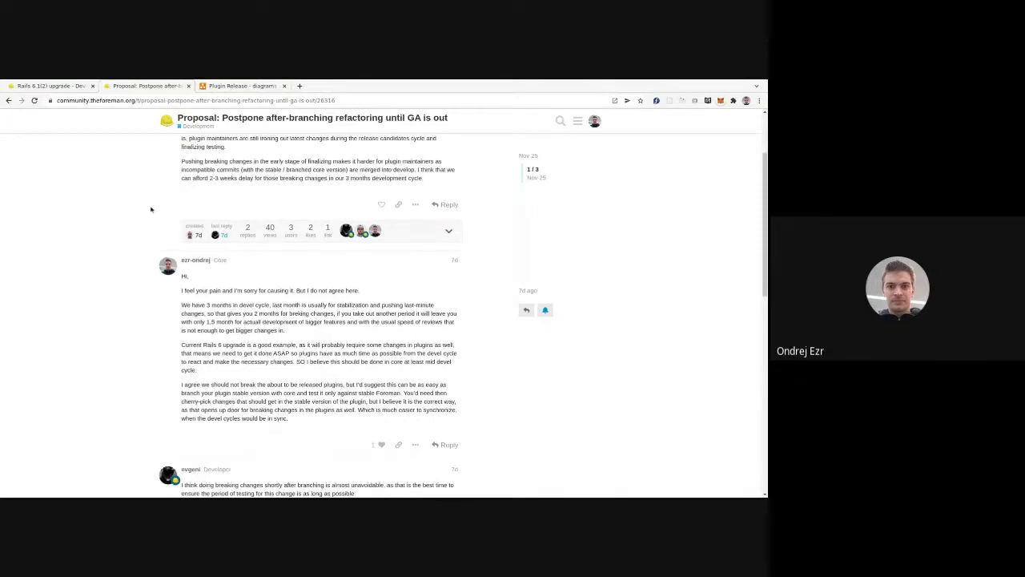
pyautogui.scroll(1, 151, 209)
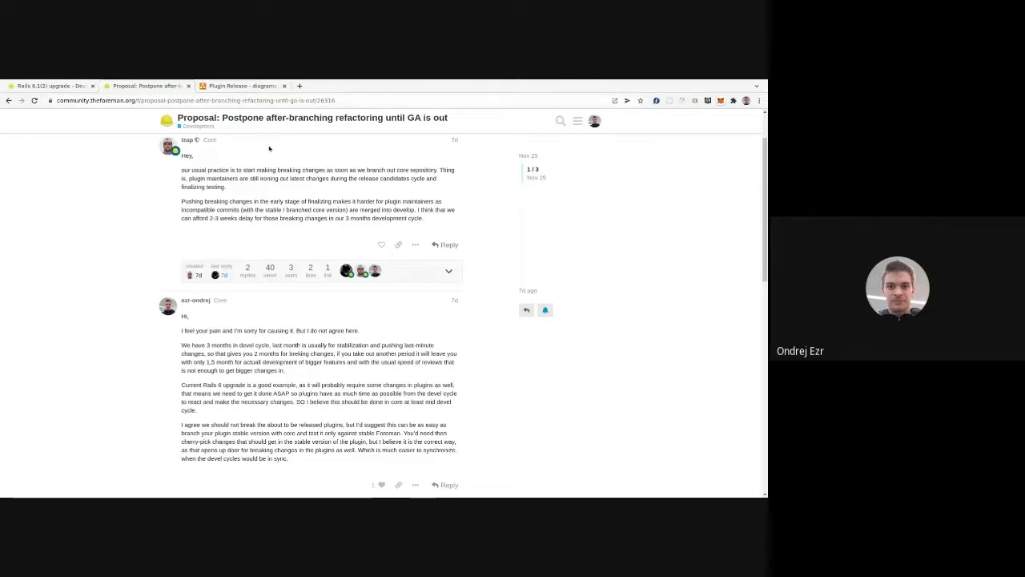
# - Switch to the 'Plugin Release - diagrams.net' tab to show the Plugin release process swimlane flowchart
pyautogui.click(257, 85)
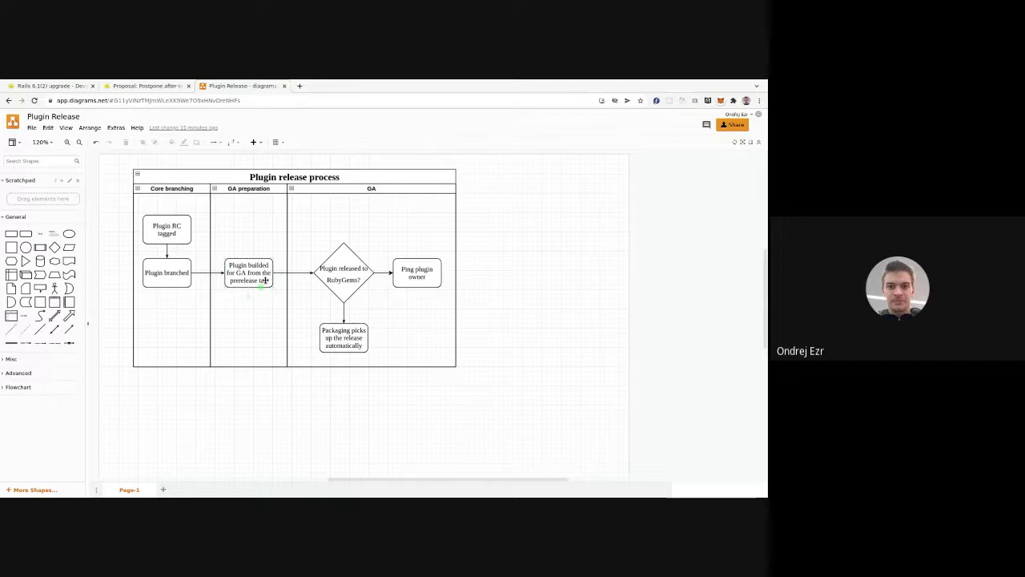
pyautogui.click(245, 266)
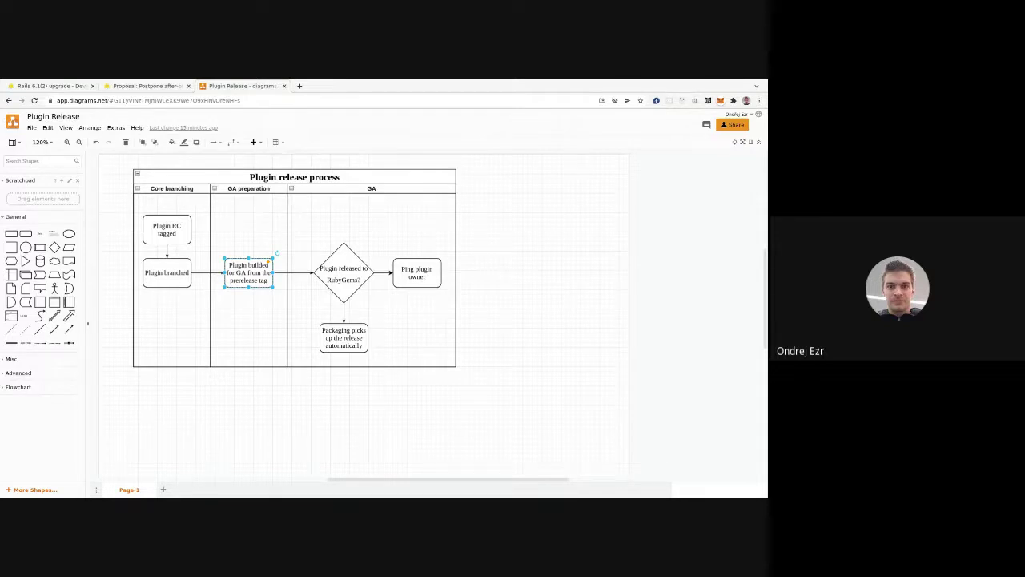
pyautogui.click(330, 269)
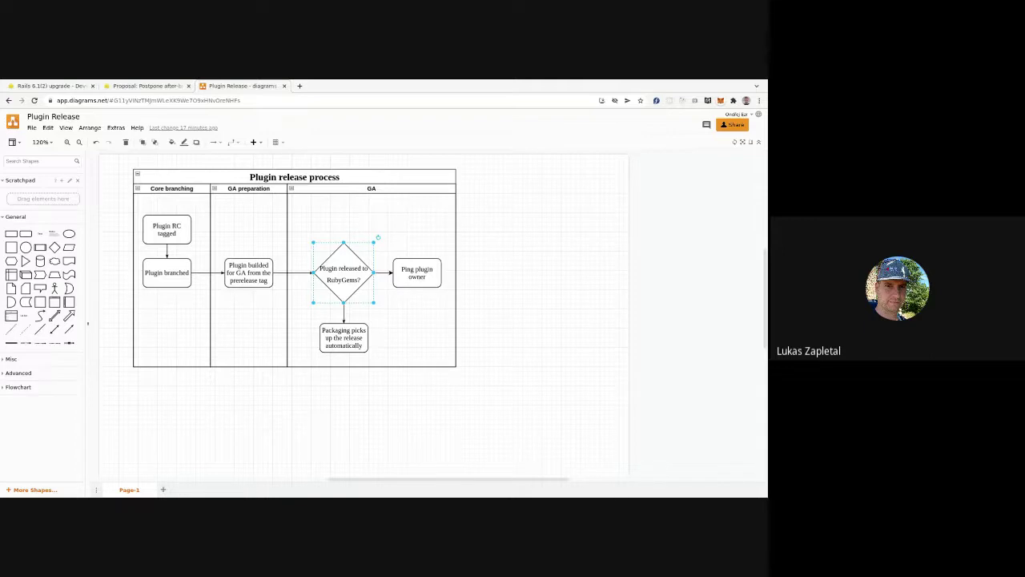
pyautogui.click(345, 401)
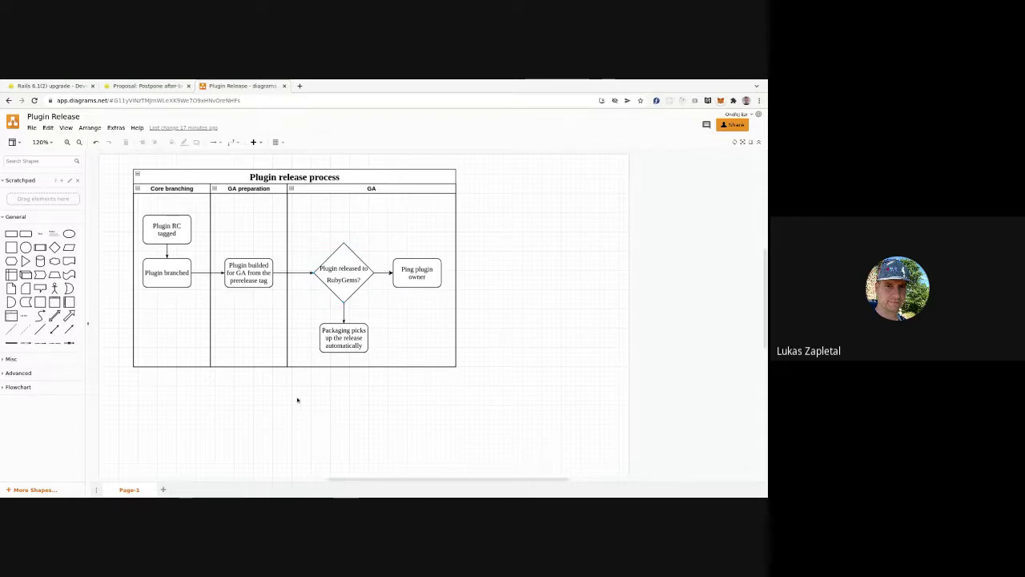